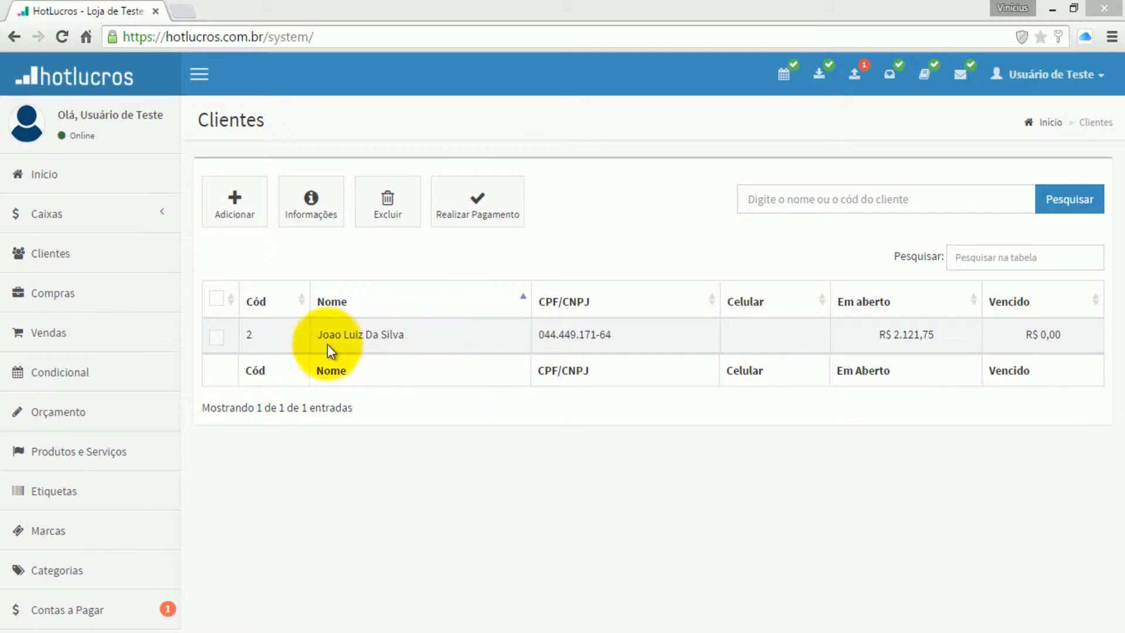
- Open the client's Financeiro tab and expand Venda #5 to list its installments
{"action": "left_click", "coordinate": [216, 339]}
{"action": "left_click", "coordinate": [216, 339]}
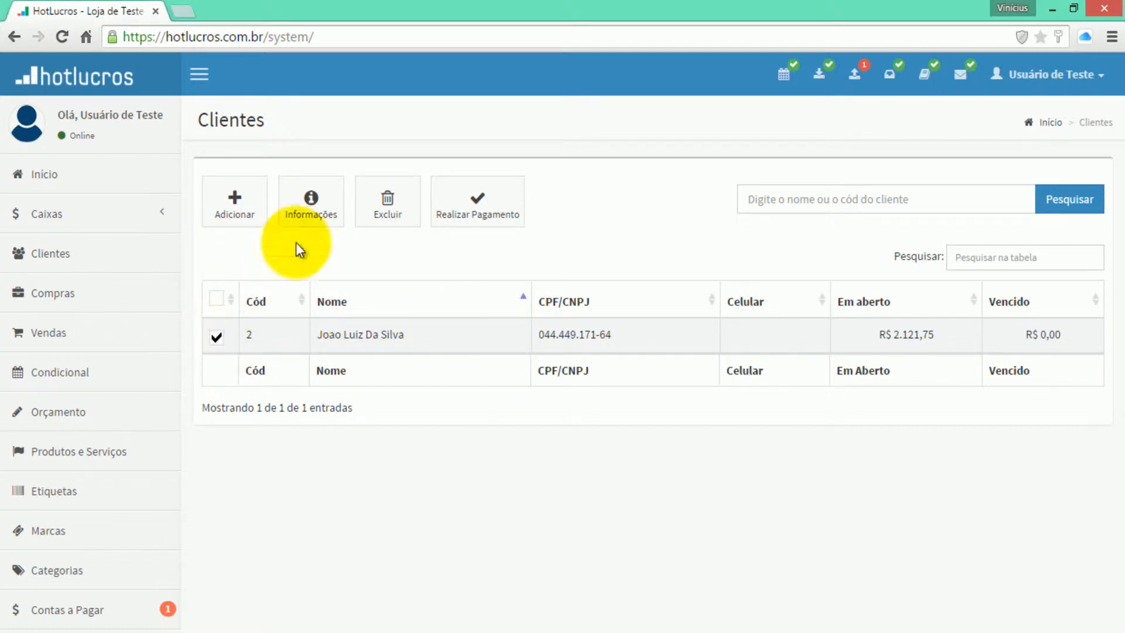
{"action": "left_click", "coordinate": [311, 205]}
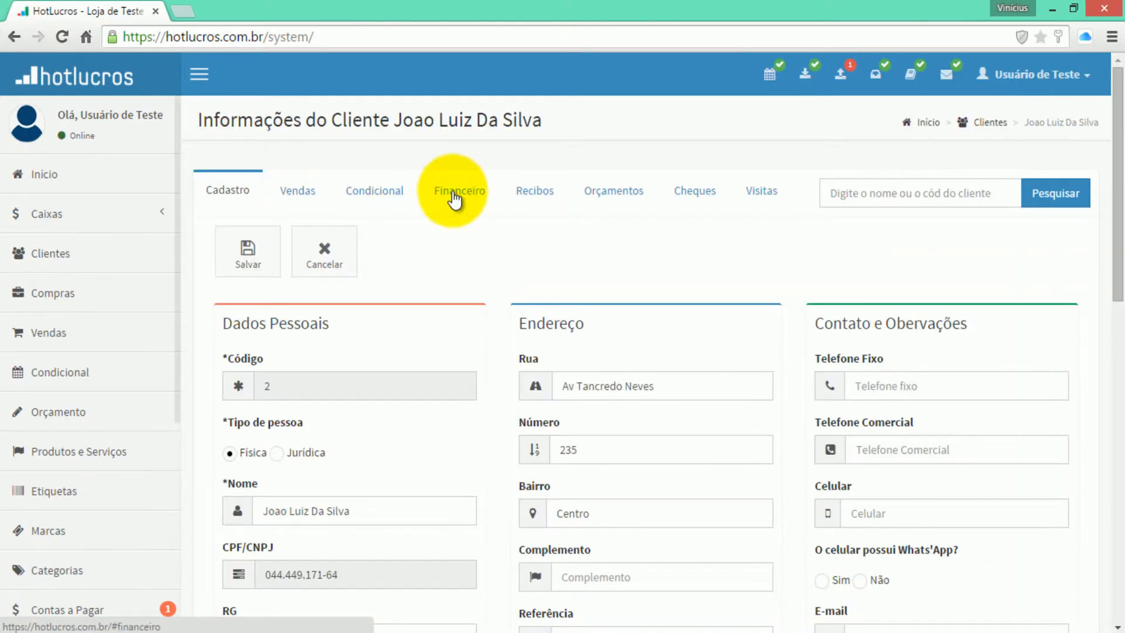
{"action": "left_click", "coordinate": [454, 191]}
{"action": "left_click", "coordinate": [386, 337]}
- Tick Venda #5's R$ 425,00 installment due 15/09/2015 and request its deletion
{"action": "scroll", "coordinate": [904, 357], "scroll_direction": "down", "scroll_amount": 3}
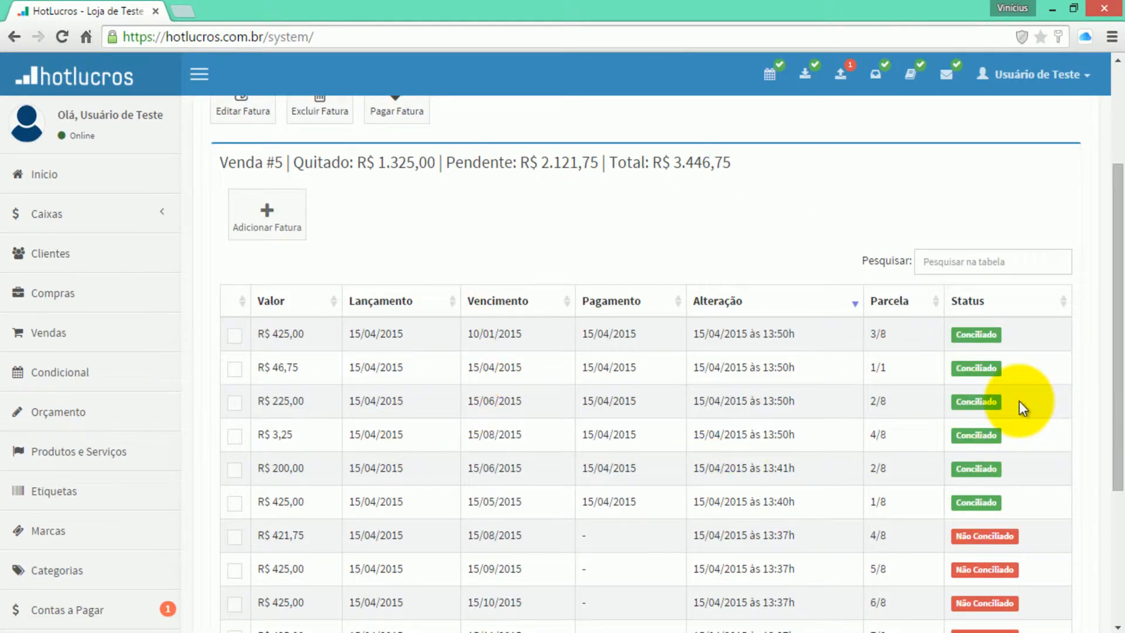
{"action": "scroll", "coordinate": [1022, 405], "scroll_direction": "down", "scroll_amount": 3}
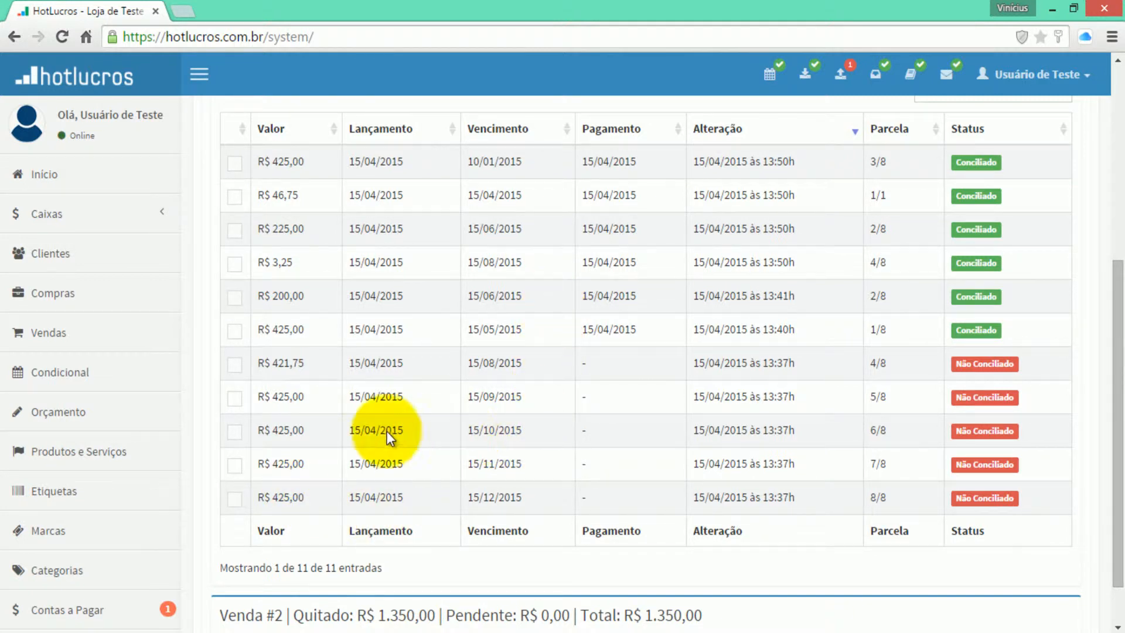
{"action": "scroll", "coordinate": [215, 392], "scroll_direction": "up", "scroll_amount": 2}
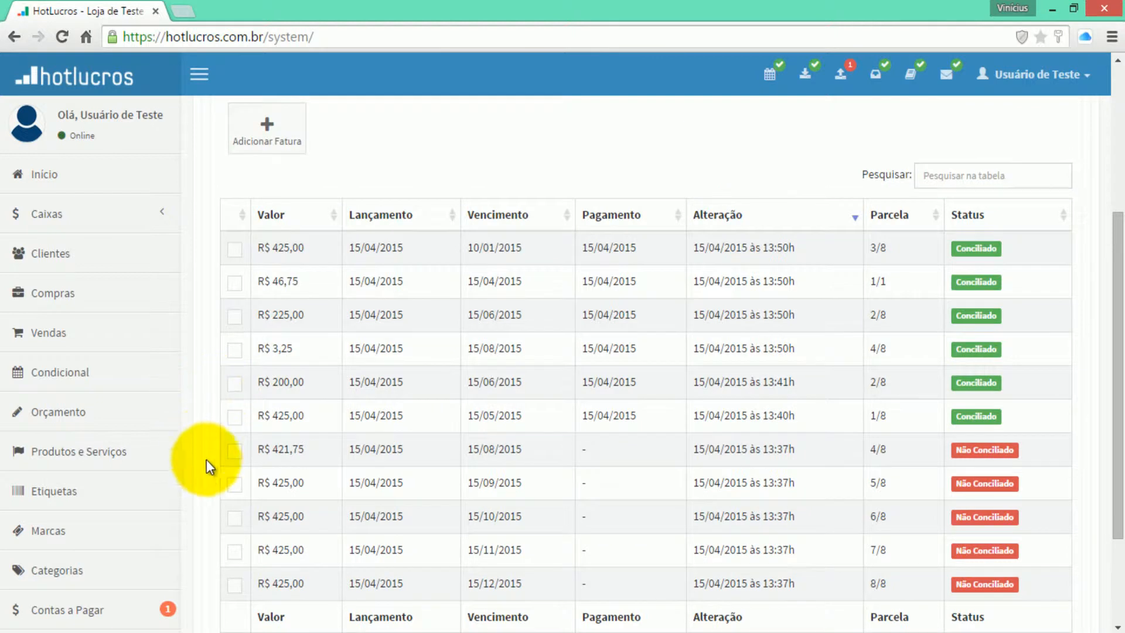
{"action": "left_click", "coordinate": [233, 485]}
{"action": "scroll", "coordinate": [230, 410], "scroll_direction": "up", "scroll_amount": 4}
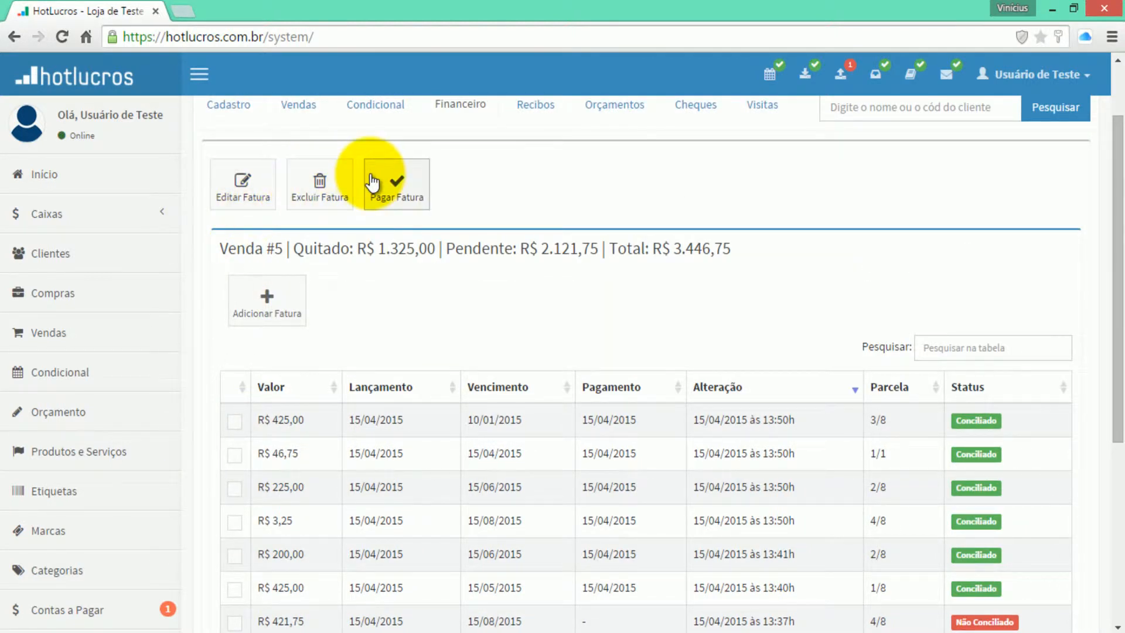
{"action": "scroll", "coordinate": [328, 184], "scroll_direction": "down", "scroll_amount": 4}
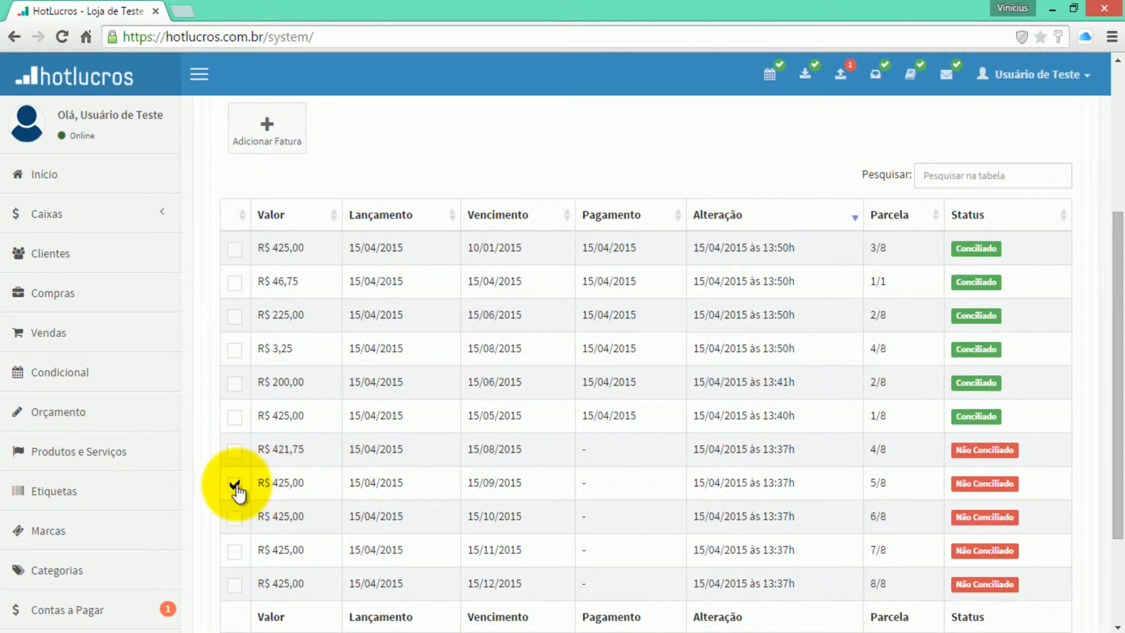
{"action": "scroll", "coordinate": [213, 324], "scroll_direction": "up", "scroll_amount": 4}
{"action": "left_click", "coordinate": [304, 202]}
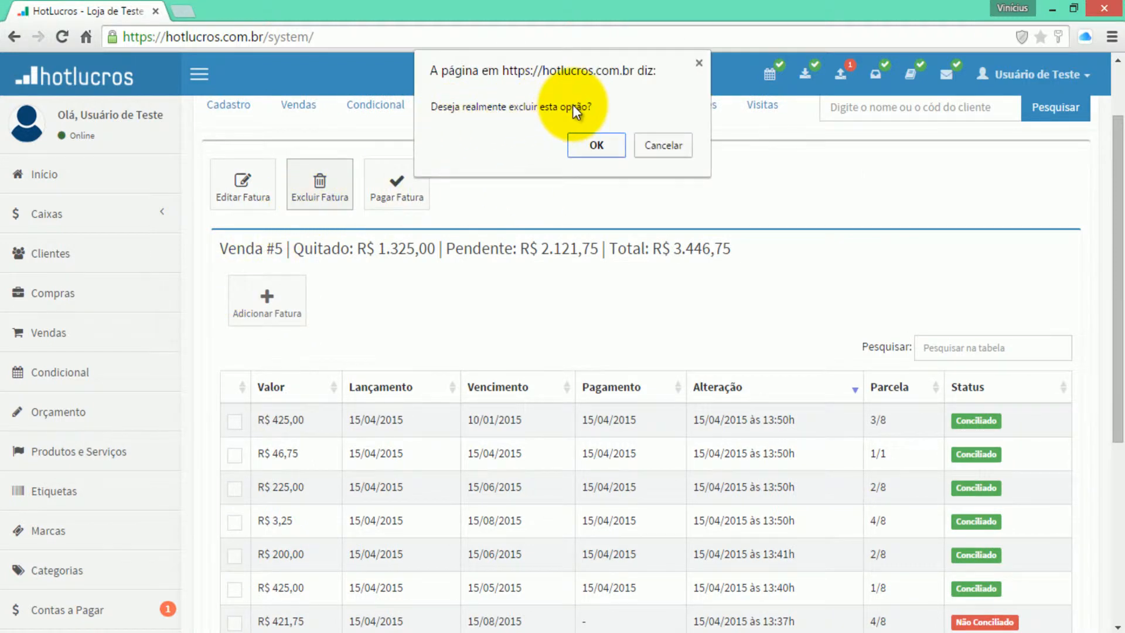
- Confirm deleting installment 5/8 and check Venda #5's remaining installments
{"action": "left_click", "coordinate": [581, 145]}
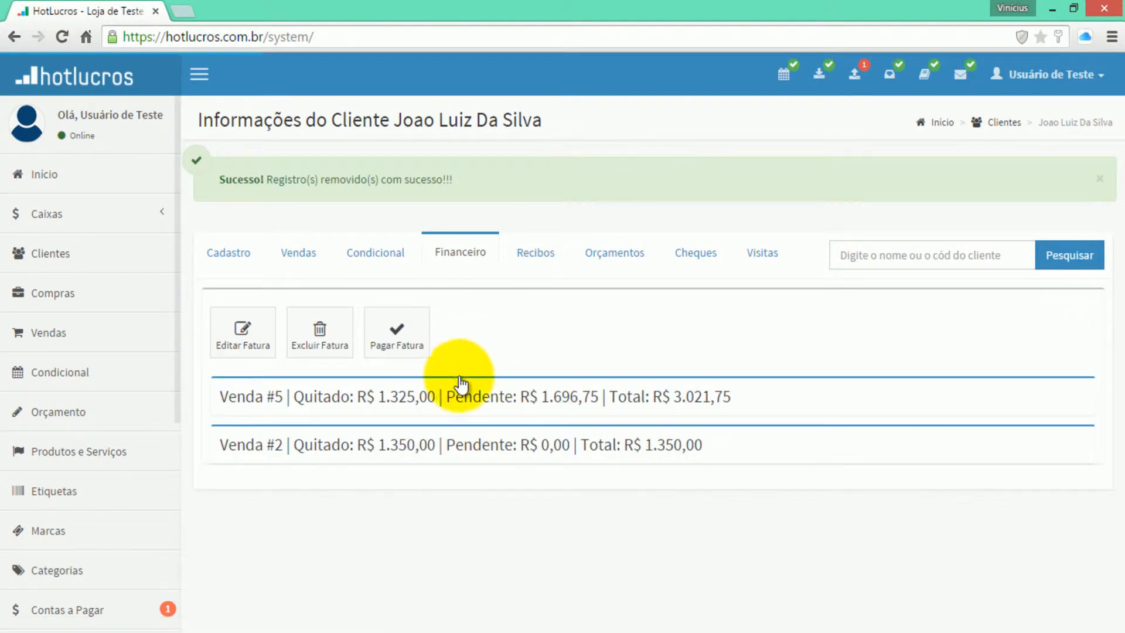
{"action": "left_click", "coordinate": [434, 399]}
{"action": "scroll", "coordinate": [433, 400], "scroll_direction": "down", "scroll_amount": 7}
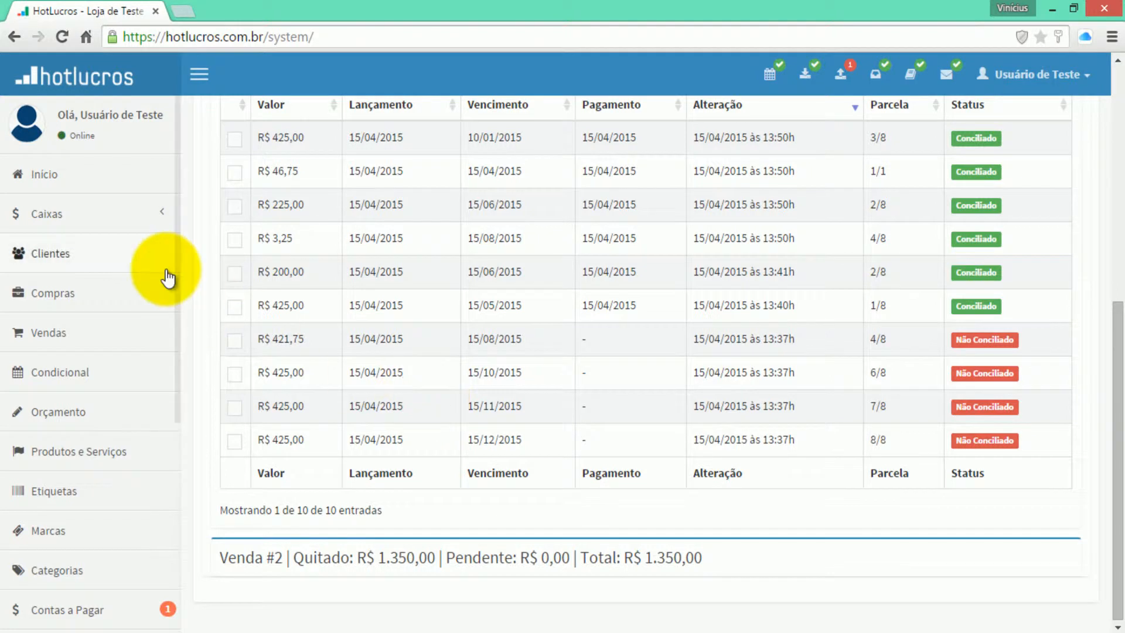
- Return to the client list and search for the client by name
{"action": "left_click", "coordinate": [105, 258]}
{"action": "left_click", "coordinate": [795, 208]}
{"action": "type", "text": "luiz"}
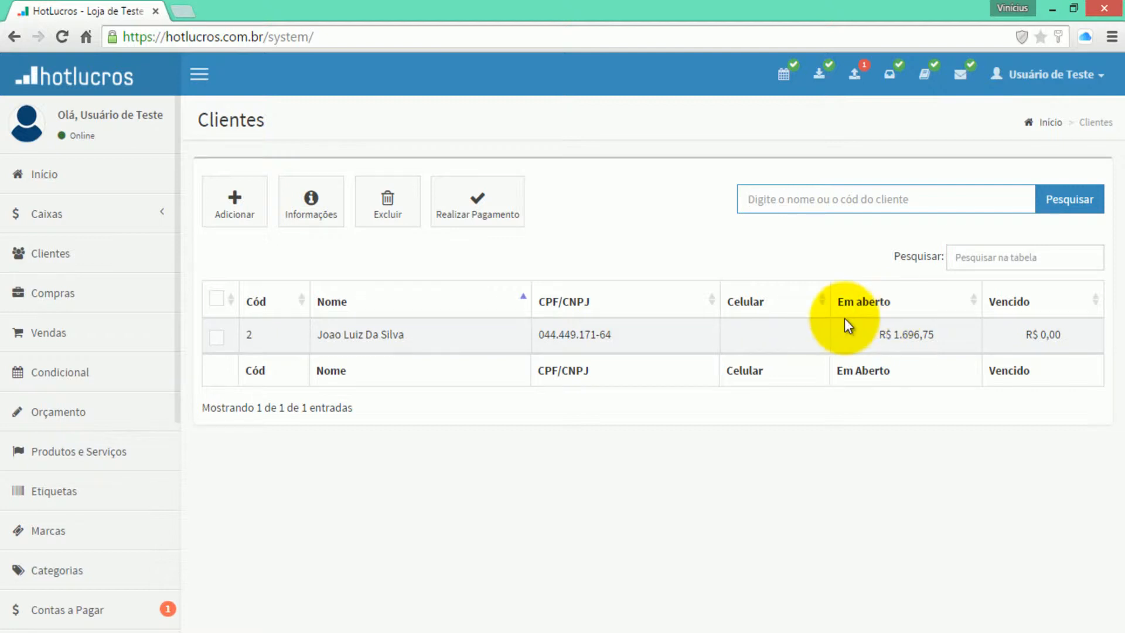
- Open the client's payment form, keeping register Local (Principal) and payment method Dinheiro
{"action": "left_click", "coordinate": [217, 336]}
{"action": "left_click", "coordinate": [486, 217]}
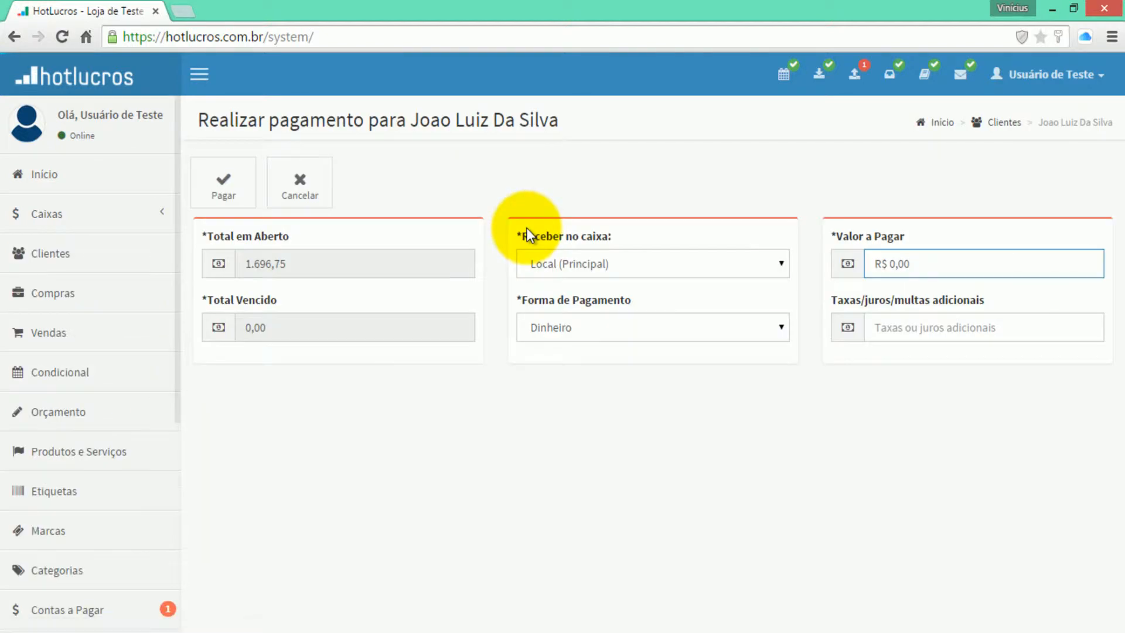
{"action": "left_click", "coordinate": [618, 263]}
{"action": "left_click", "coordinate": [590, 253]}
{"action": "left_click", "coordinate": [558, 330]}
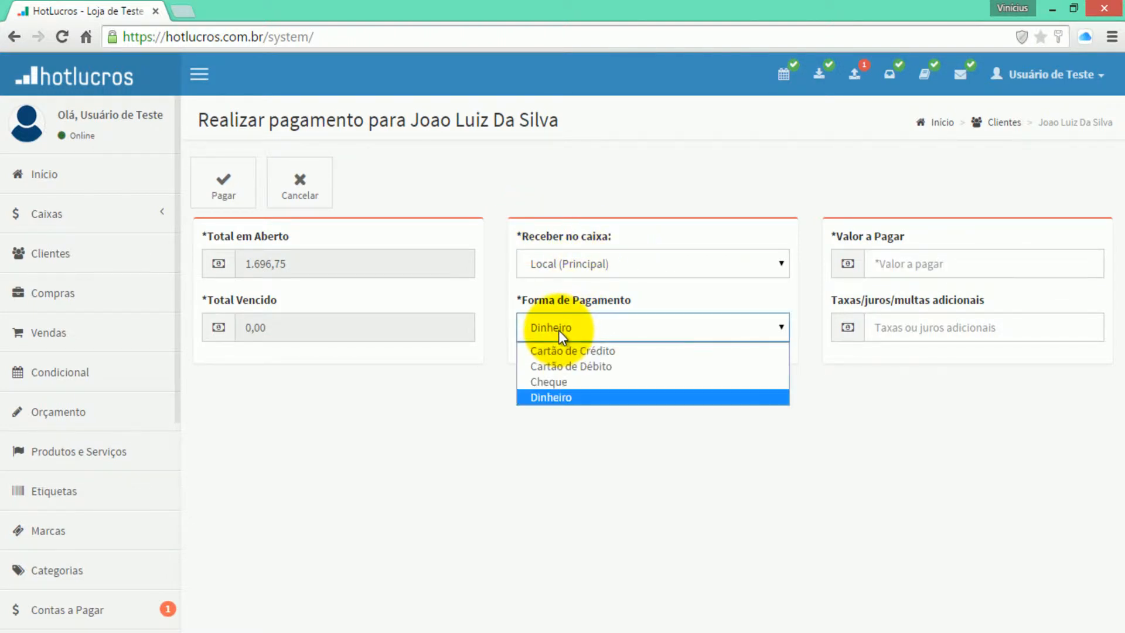
{"action": "left_click", "coordinate": [829, 349]}
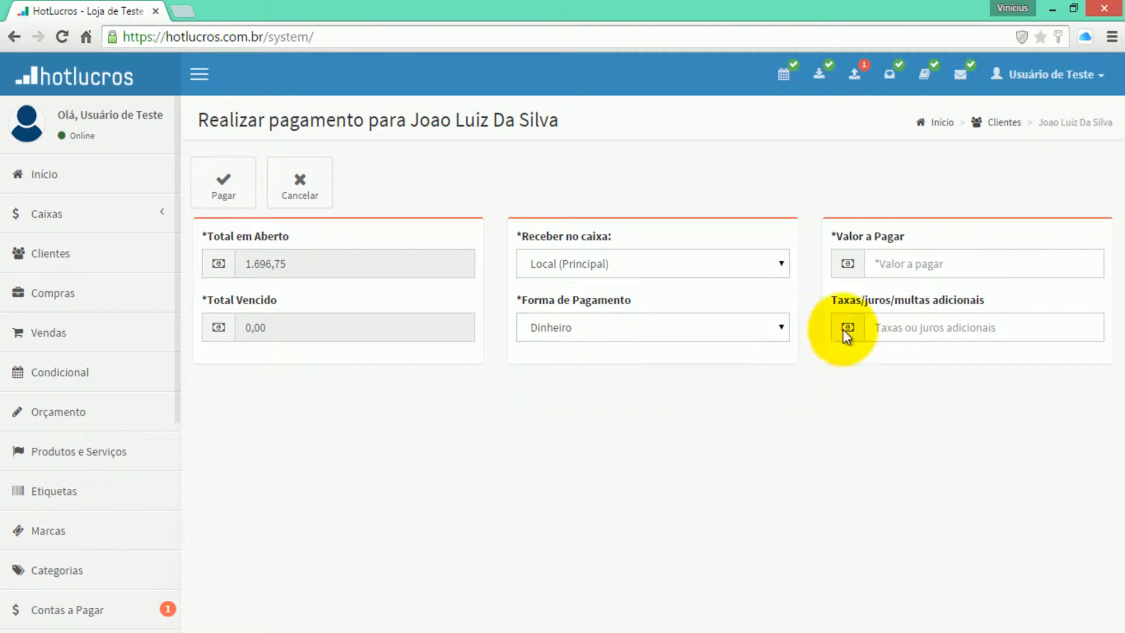
- Review the amount to pay and leave the fees and interest field blank
{"action": "left_click", "coordinate": [877, 262]}
{"action": "left_click", "coordinate": [891, 326]}
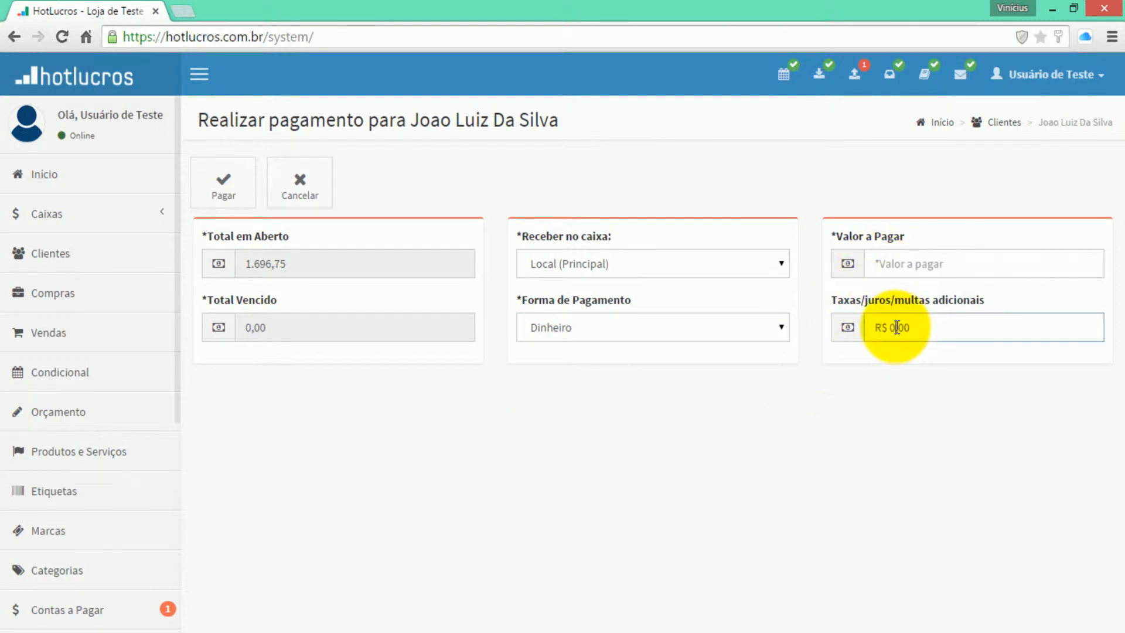
{"action": "left_click", "coordinate": [888, 402]}
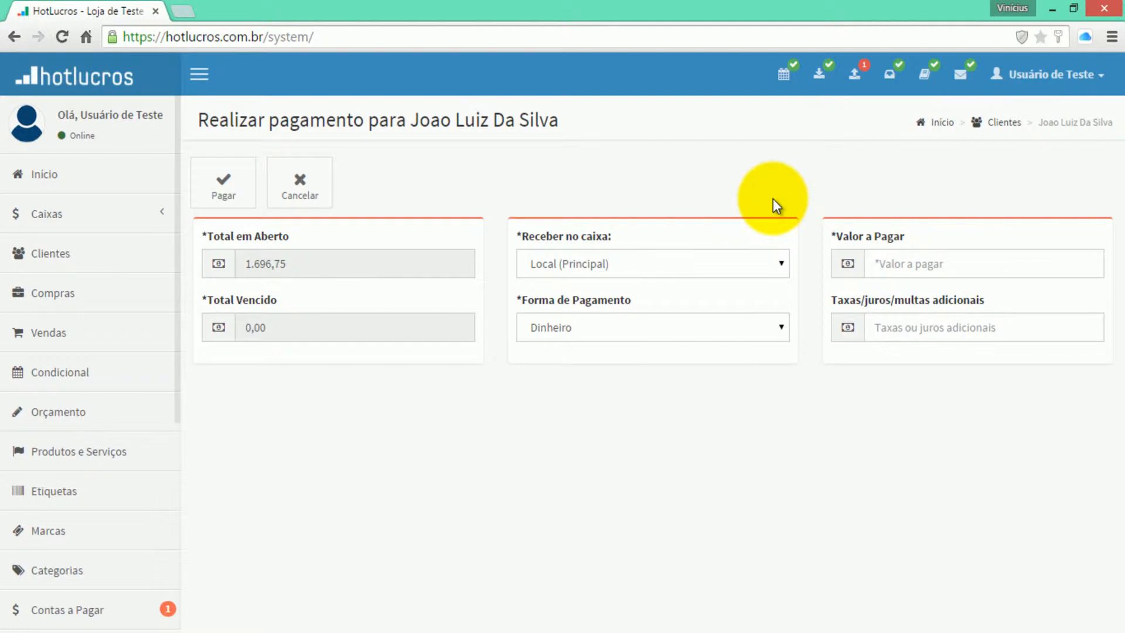
{"action": "scroll", "coordinate": [125, 414], "scroll_direction": "down", "scroll_amount": 5}
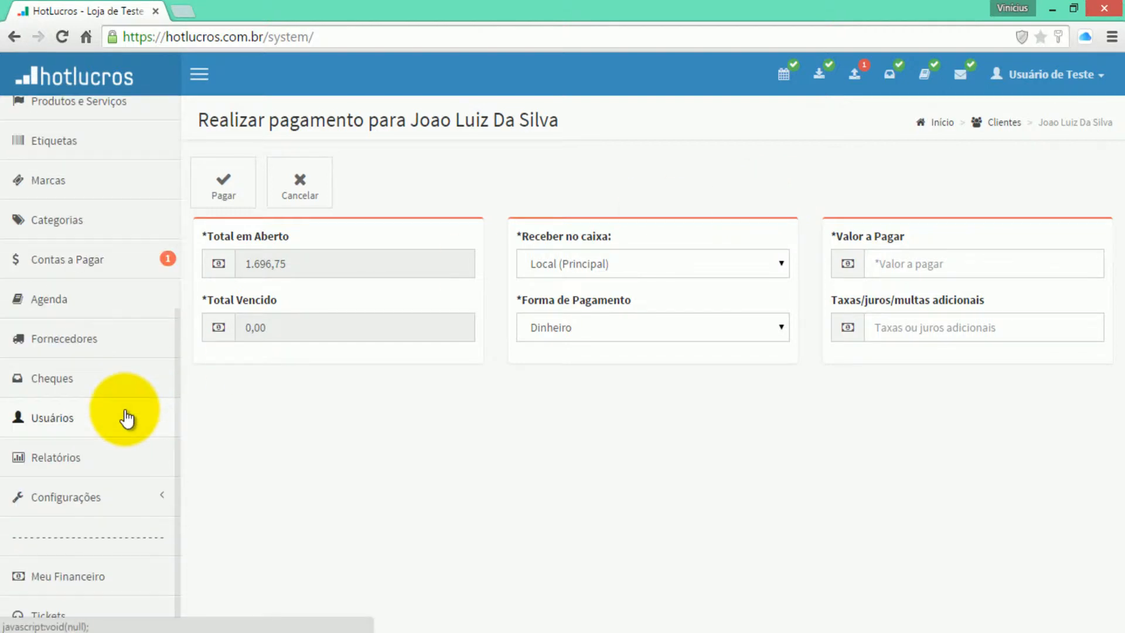
{"action": "left_click", "coordinate": [110, 496]}
- Set Habilitar desconto ao realizar pagamento to Sim in Configurações Gerais and save
{"action": "left_click", "coordinate": [59, 530]}
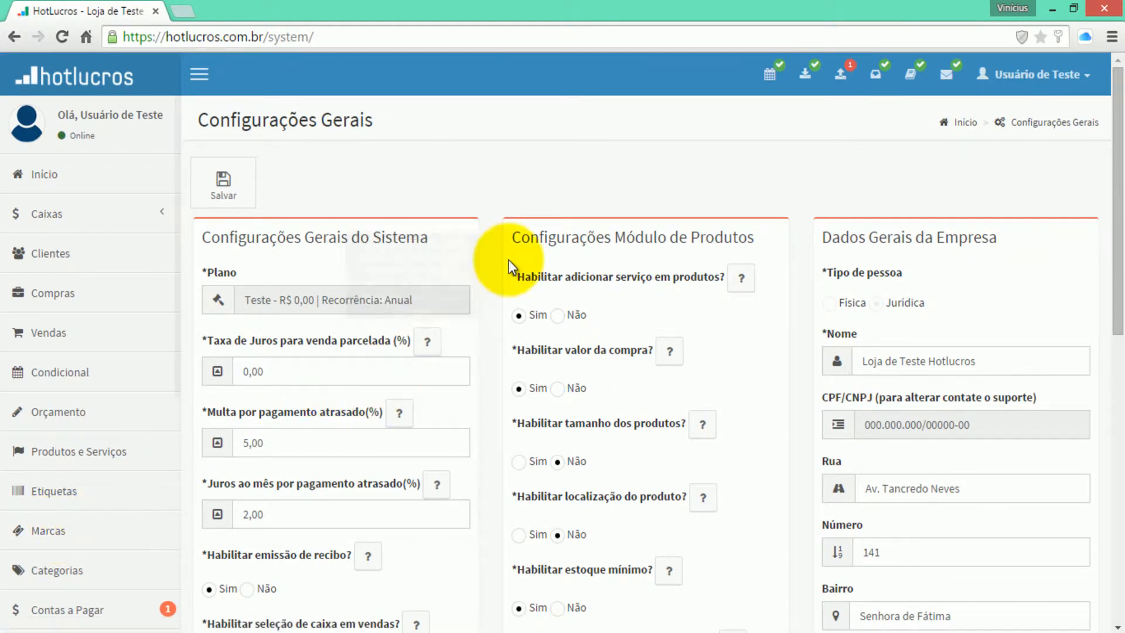
{"action": "scroll", "coordinate": [503, 265], "scroll_direction": "down", "scroll_amount": 4}
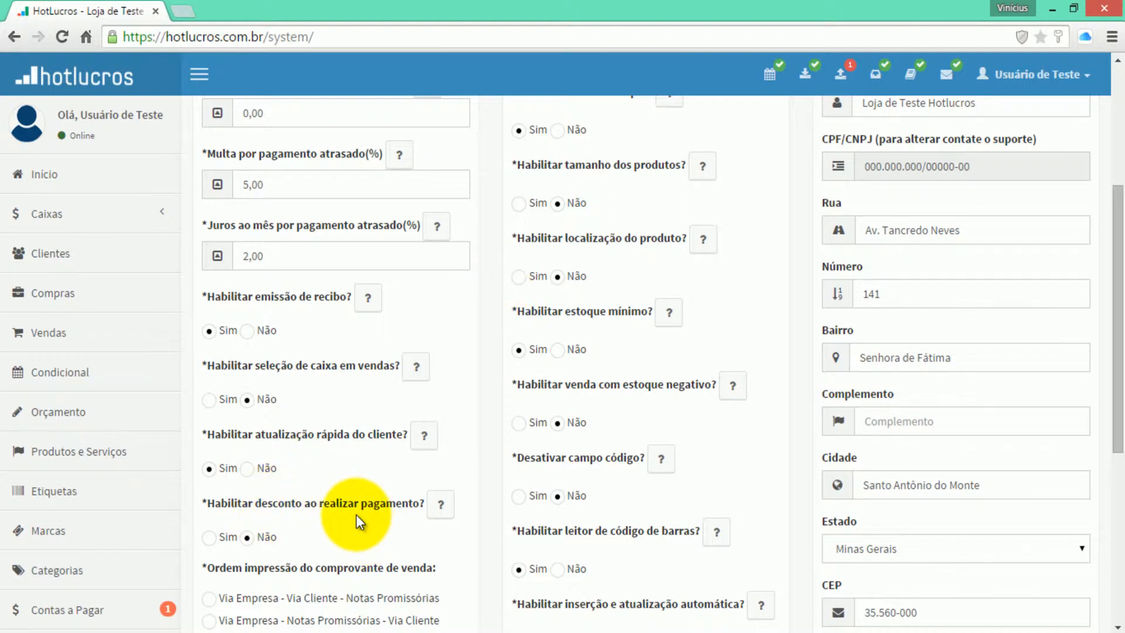
{"action": "scroll", "coordinate": [389, 515], "scroll_direction": "down", "scroll_amount": 1}
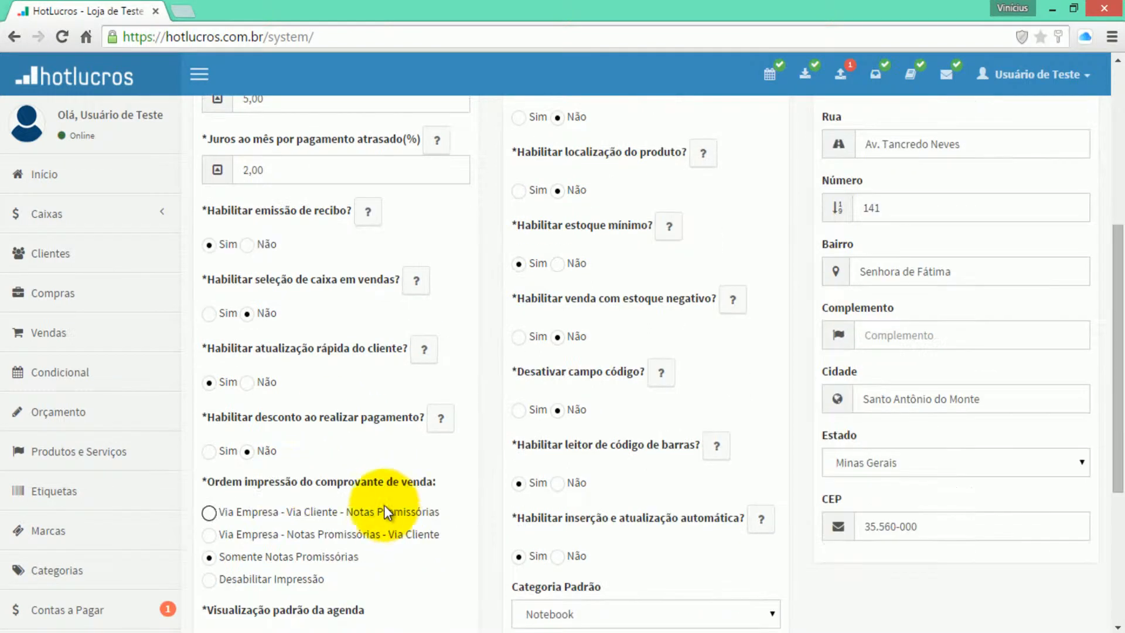
{"action": "scroll", "coordinate": [245, 443], "scroll_direction": "down", "scroll_amount": 1}
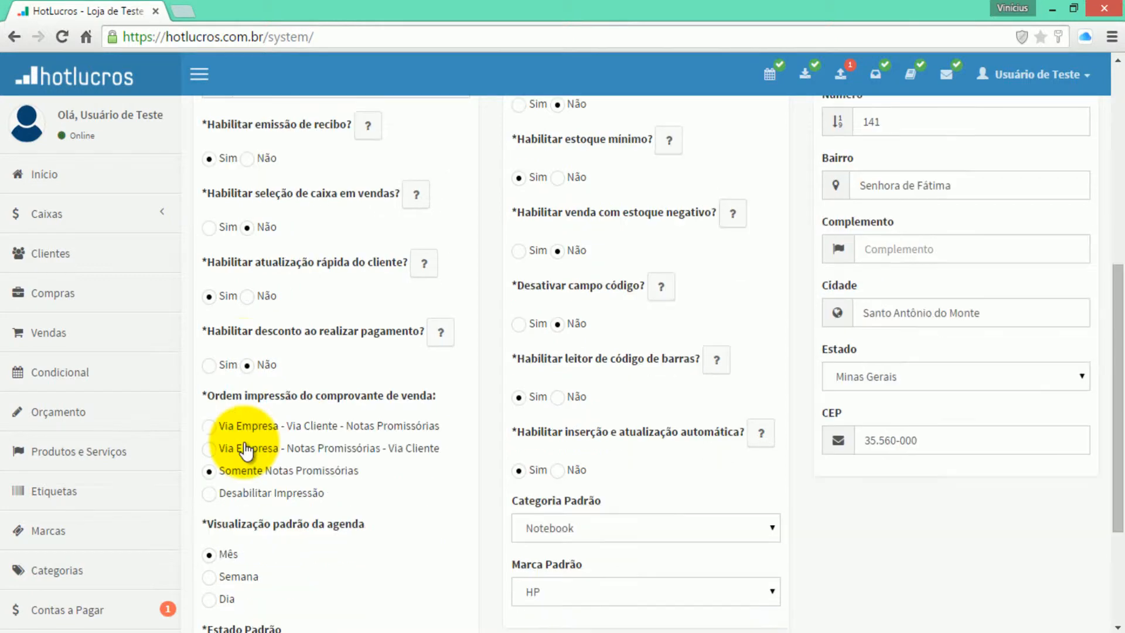
{"action": "left_click", "coordinate": [218, 369]}
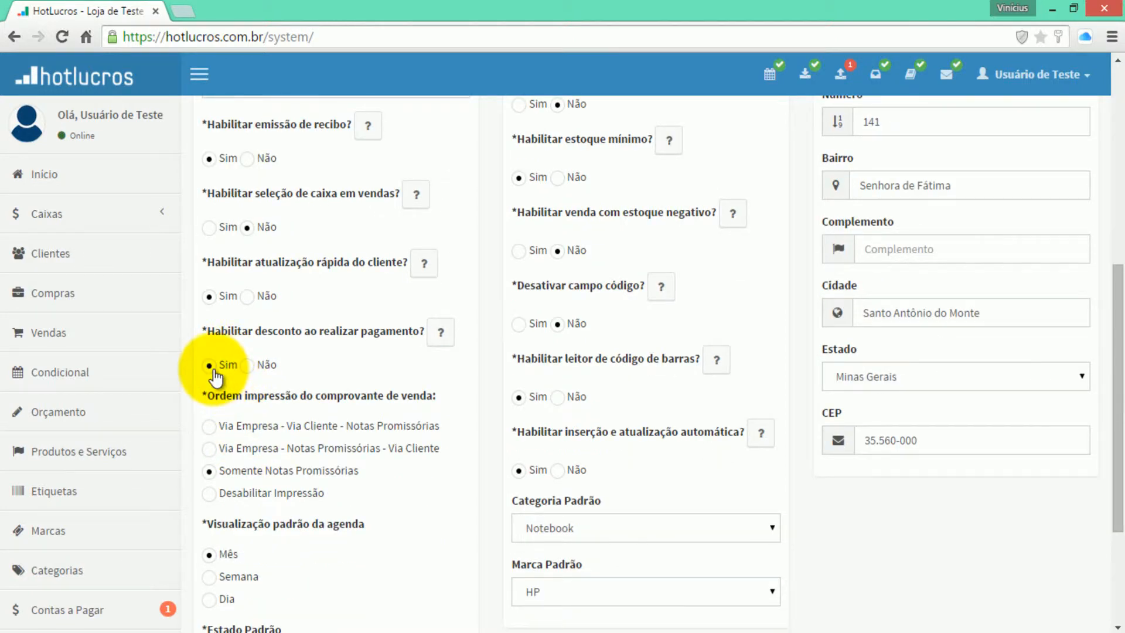
{"action": "scroll", "coordinate": [213, 368], "scroll_direction": "up", "scroll_amount": 5}
{"action": "left_click", "coordinate": [215, 185]}
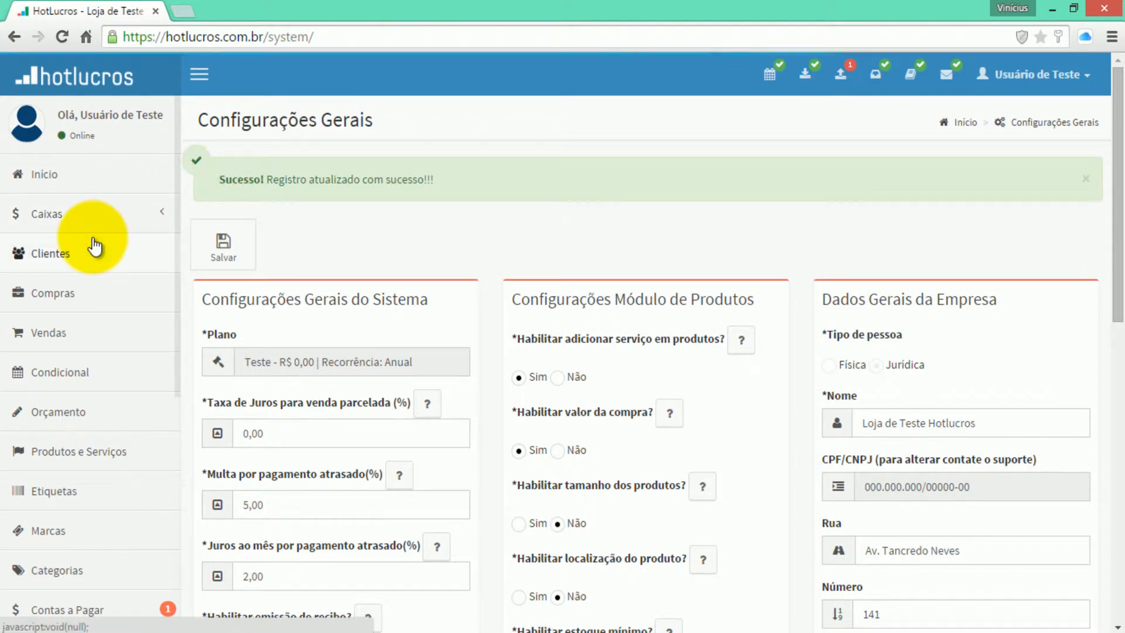
- Search for the client in Clientes and reopen its payment form, now showing a Desconto field
{"action": "left_click", "coordinate": [85, 264]}
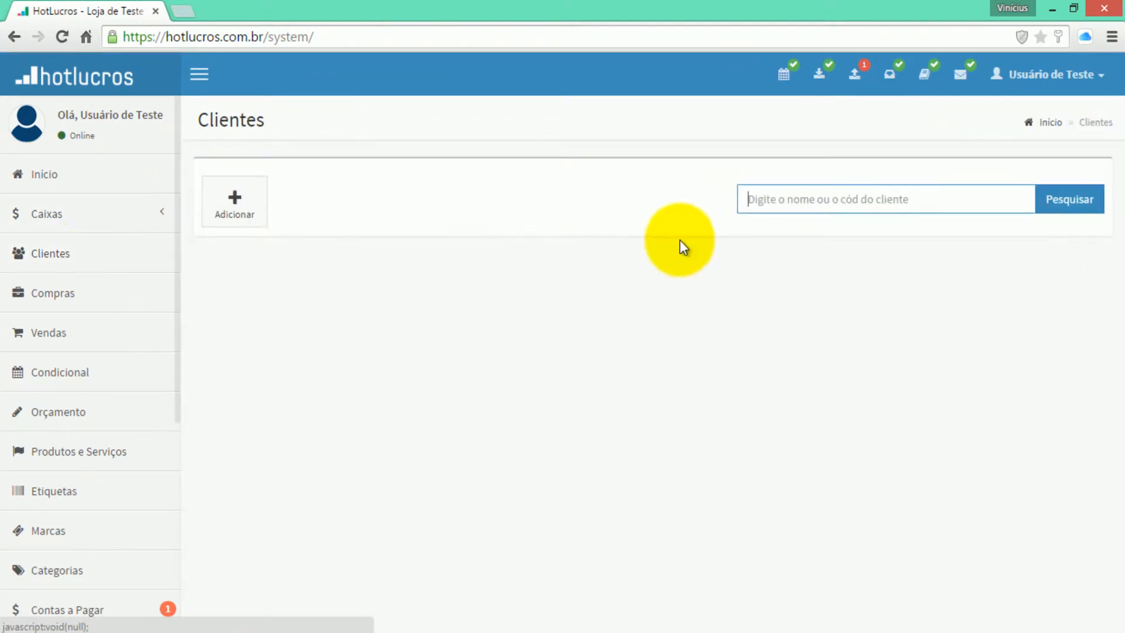
{"action": "left_click", "coordinate": [778, 198]}
{"action": "type", "text": "v"}
{"action": "key", "text": "BackSpace"}
{"action": "type", "text": "luiz"}
{"action": "key", "text": "Return"}
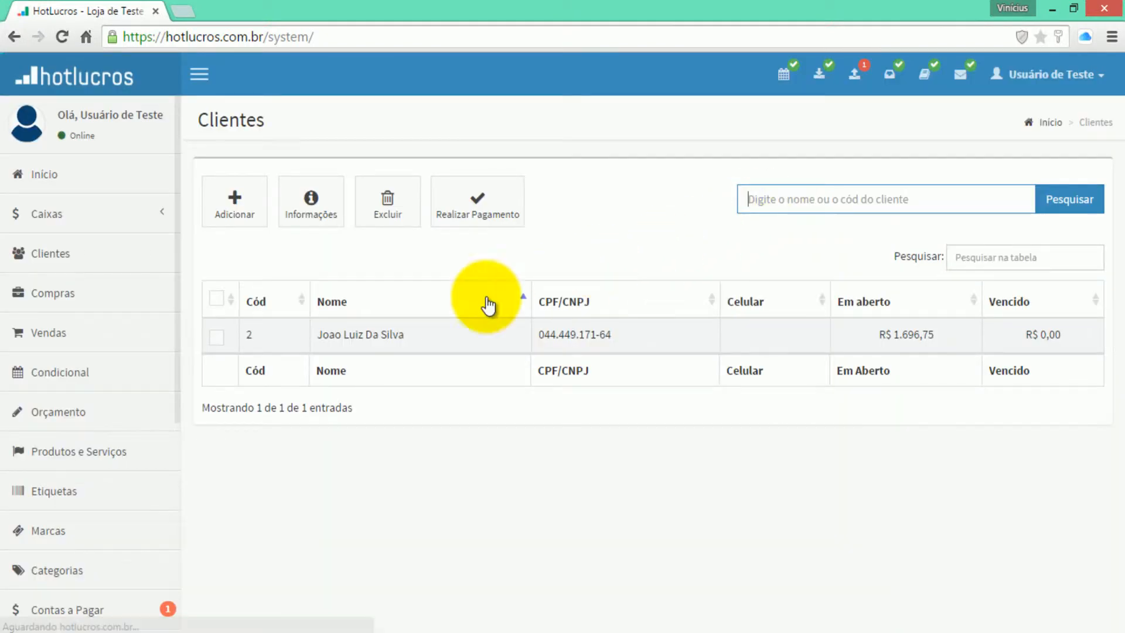
{"action": "left_click", "coordinate": [217, 338]}
{"action": "left_click", "coordinate": [452, 229]}
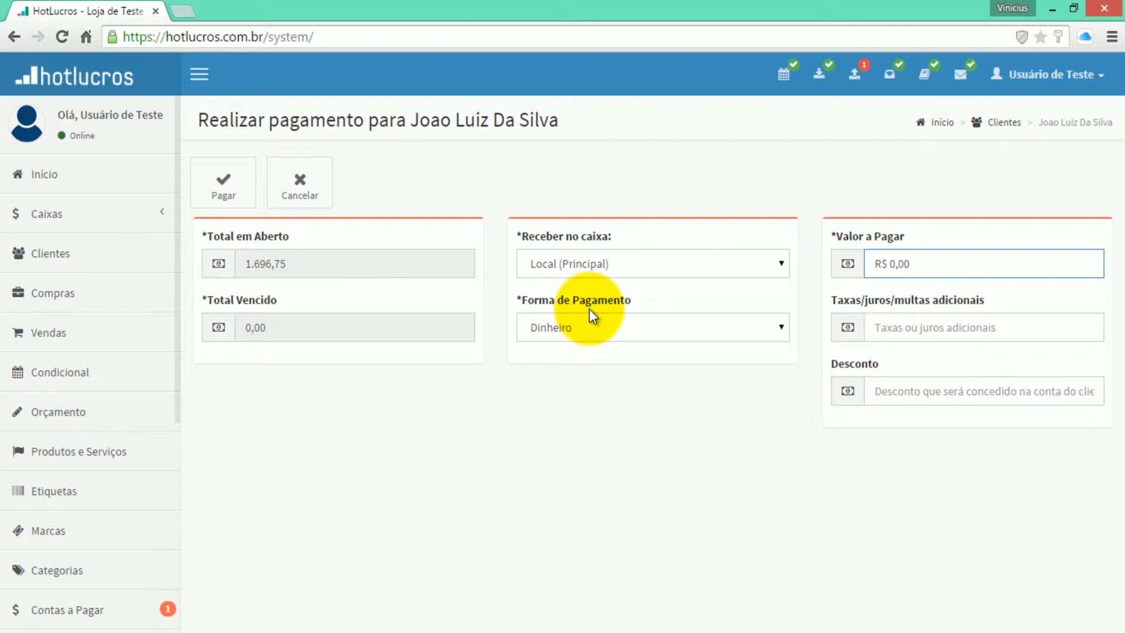
- Pay R$ 1.500,00 with a R$ 196,75 discount and skip printing the receipt
{"action": "type", "text": "150000"}
{"action": "left_click", "coordinate": [921, 397]}
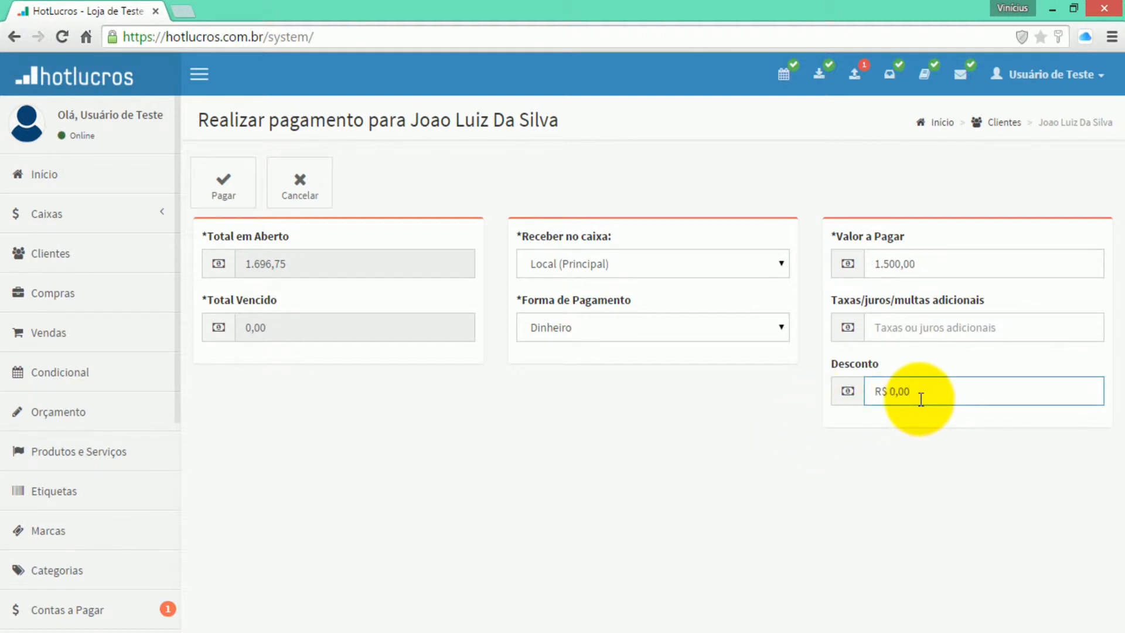
{"action": "type", "text": "19"}
{"action": "type", "text": "75"}
{"action": "left_click", "coordinate": [254, 206]}
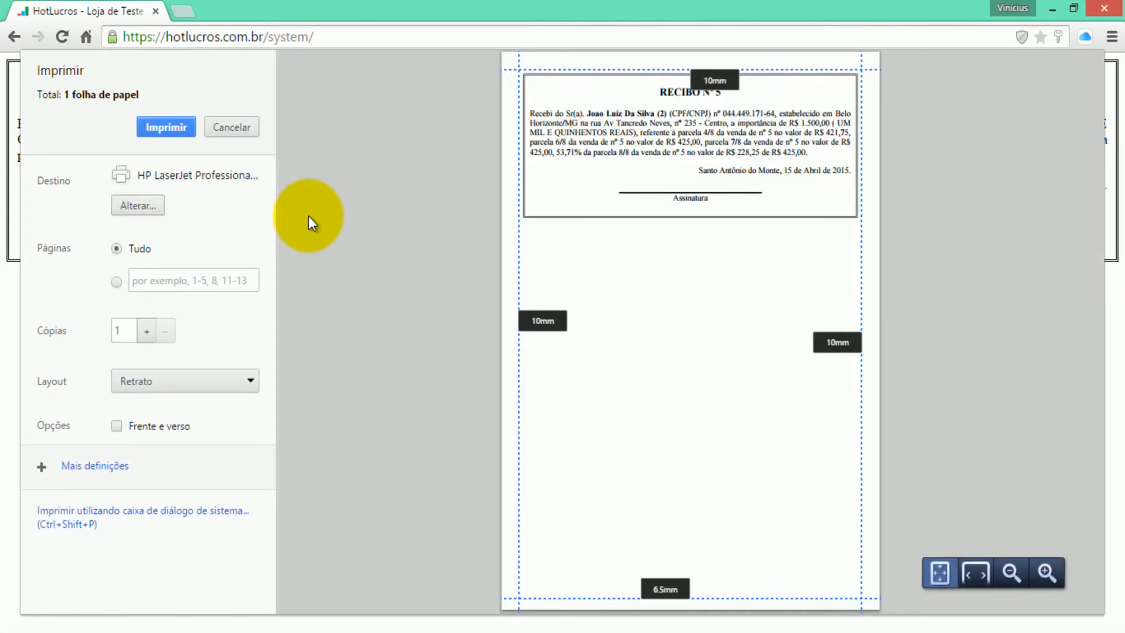
{"action": "left_click", "coordinate": [232, 126]}
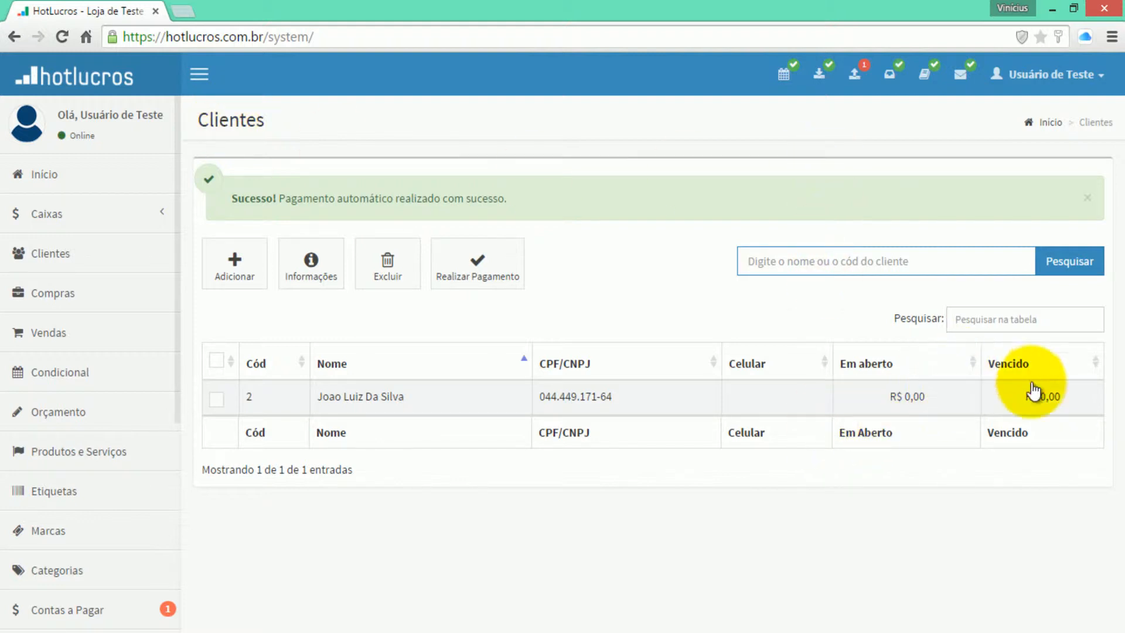
- Open the client's information page and view its sales and Financeiro summary
{"action": "left_click", "coordinate": [242, 392]}
{"action": "left_click", "coordinate": [312, 269]}
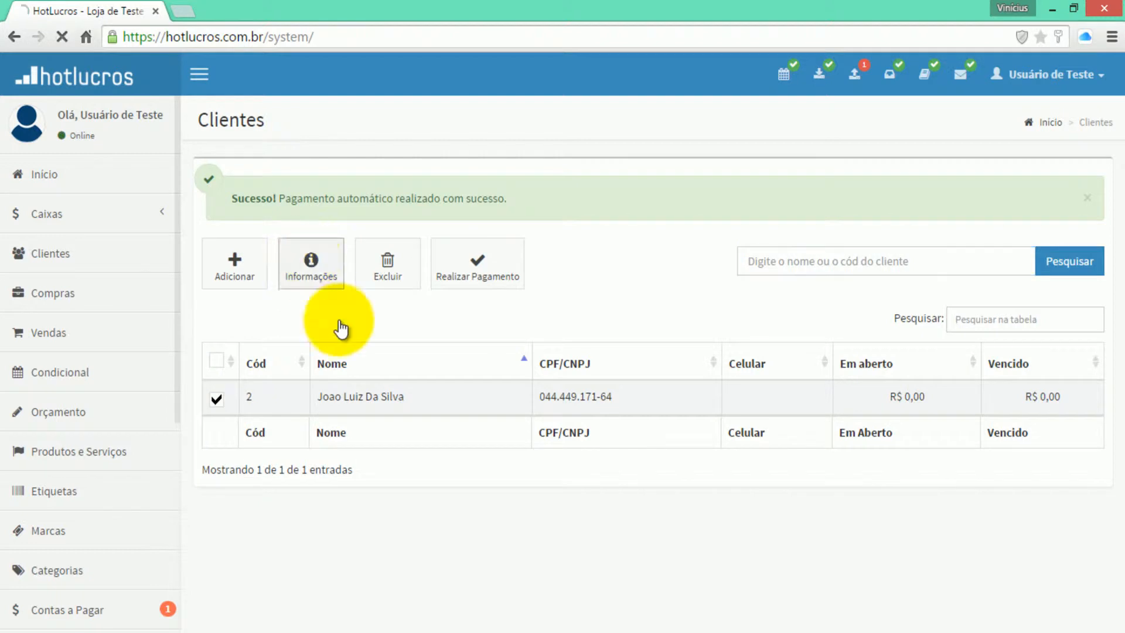
{"action": "left_click", "coordinate": [300, 194]}
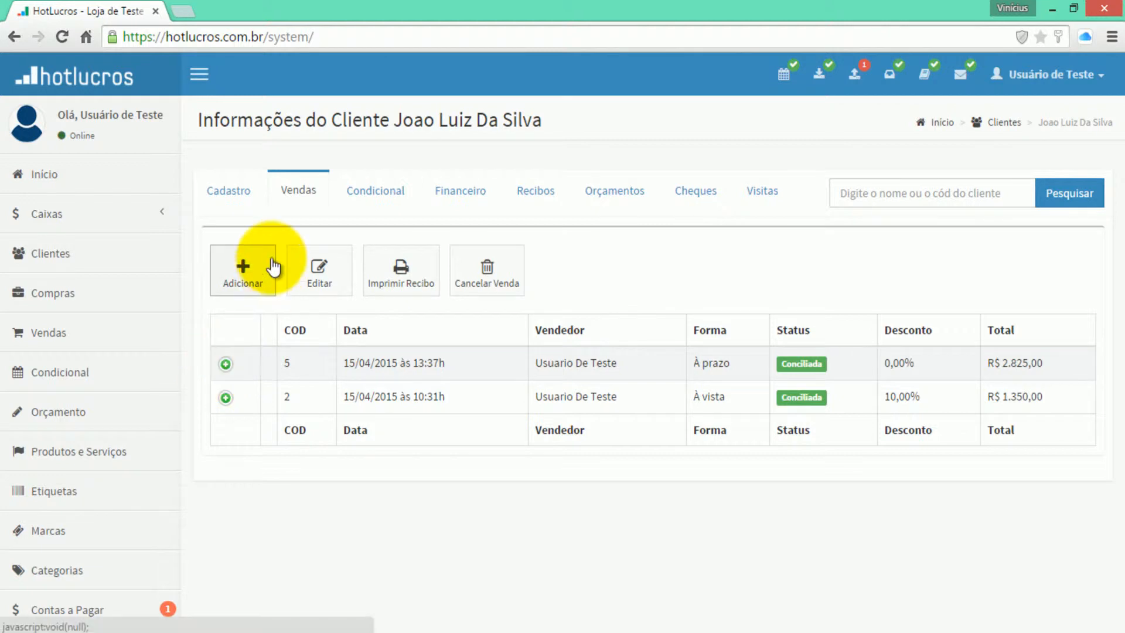
{"action": "left_click", "coordinate": [466, 196]}
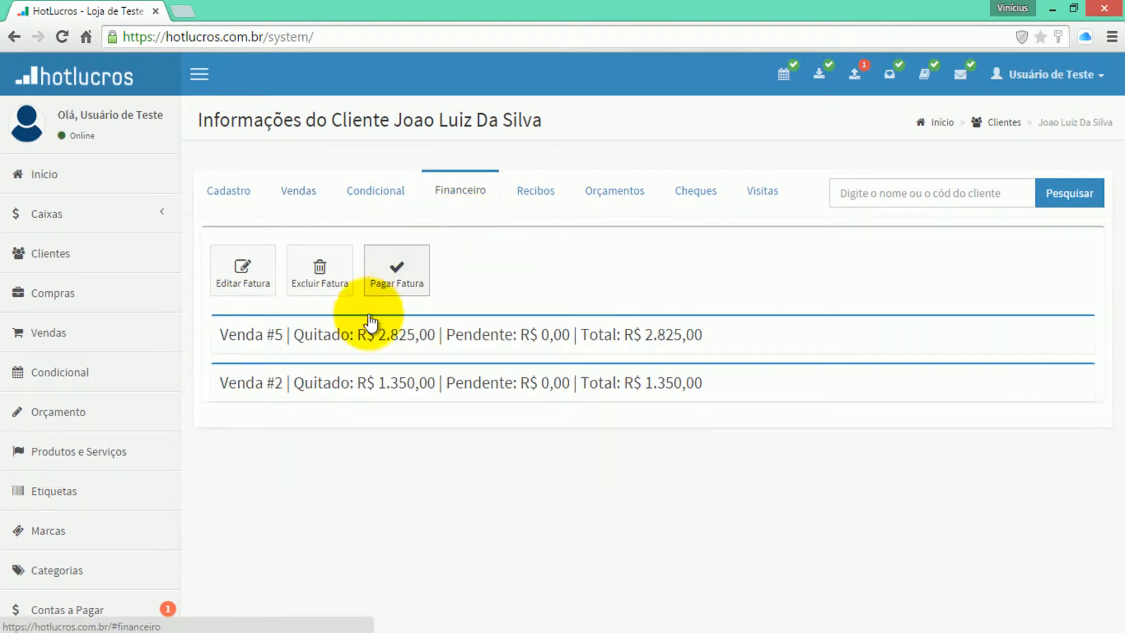
- Expand Venda #5 to confirm its installments are reconciled, then collapse it
{"action": "left_click", "coordinate": [327, 345]}
{"action": "scroll", "coordinate": [368, 346], "scroll_direction": "down", "scroll_amount": 3}
{"action": "scroll", "coordinate": [369, 347], "scroll_direction": "down", "scroll_amount": 2}
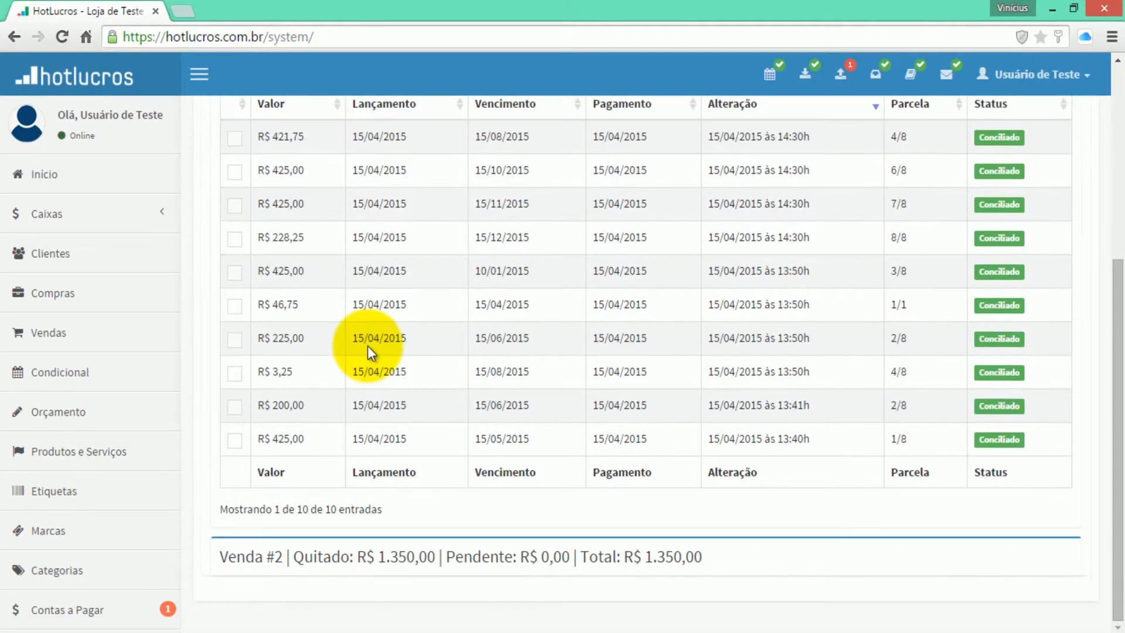
{"action": "scroll", "coordinate": [997, 371], "scroll_direction": "up", "scroll_amount": 3}
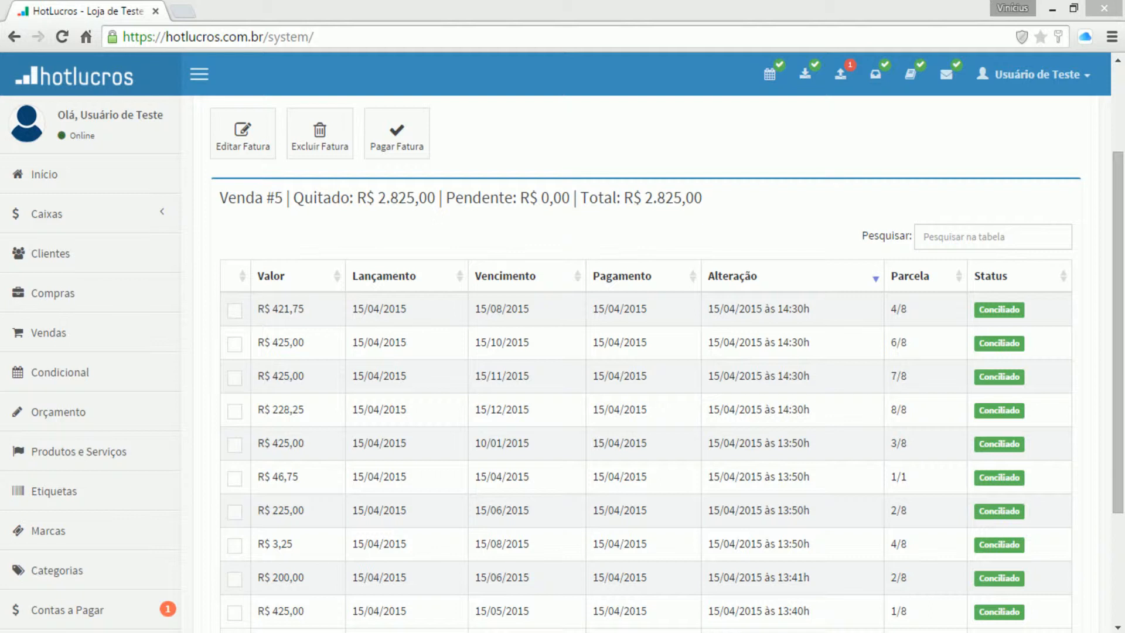
{"action": "left_click", "coordinate": [494, 193]}
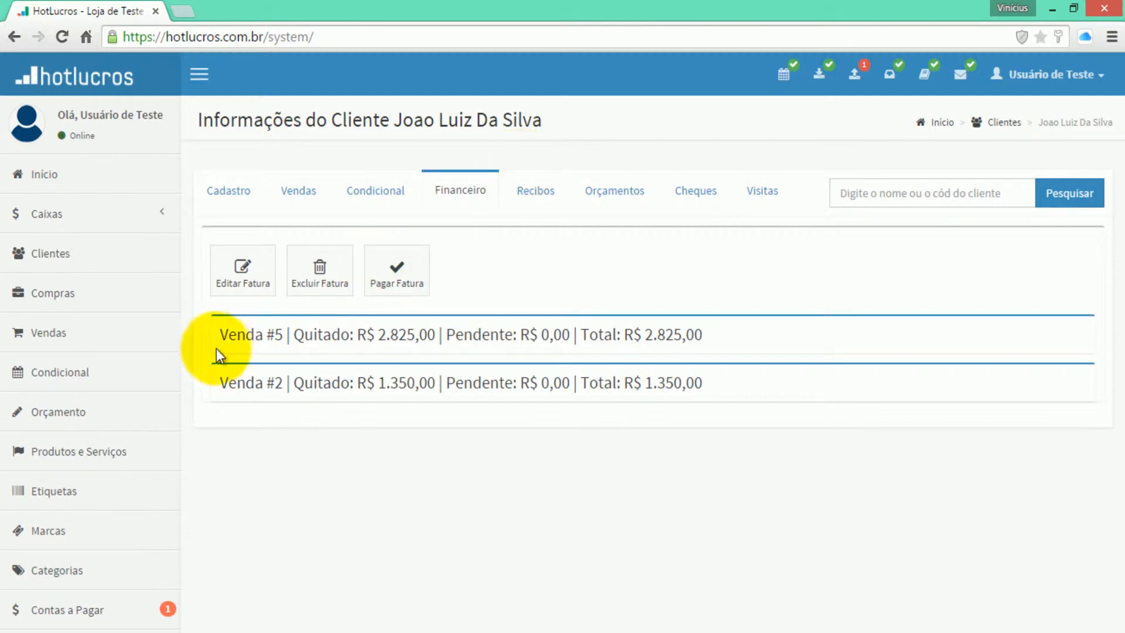
{"action": "left_click", "coordinate": [67, 454]}
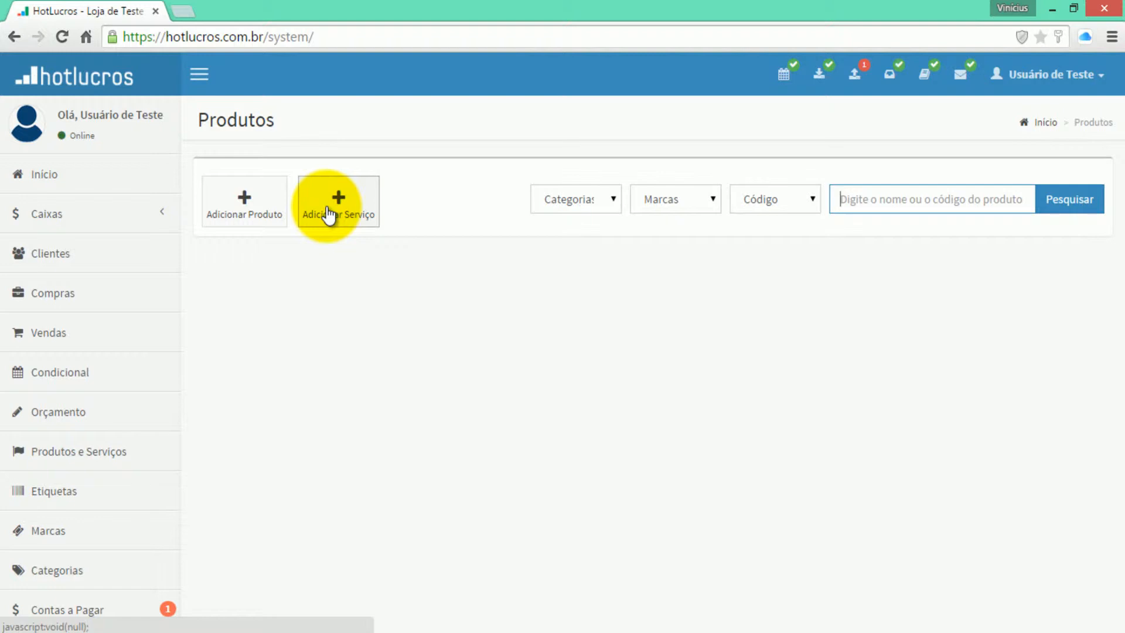
- Add service code 2 'Divida Pendente', category Notebook, value R$ 0,01, and save it
{"action": "left_click", "coordinate": [329, 213]}
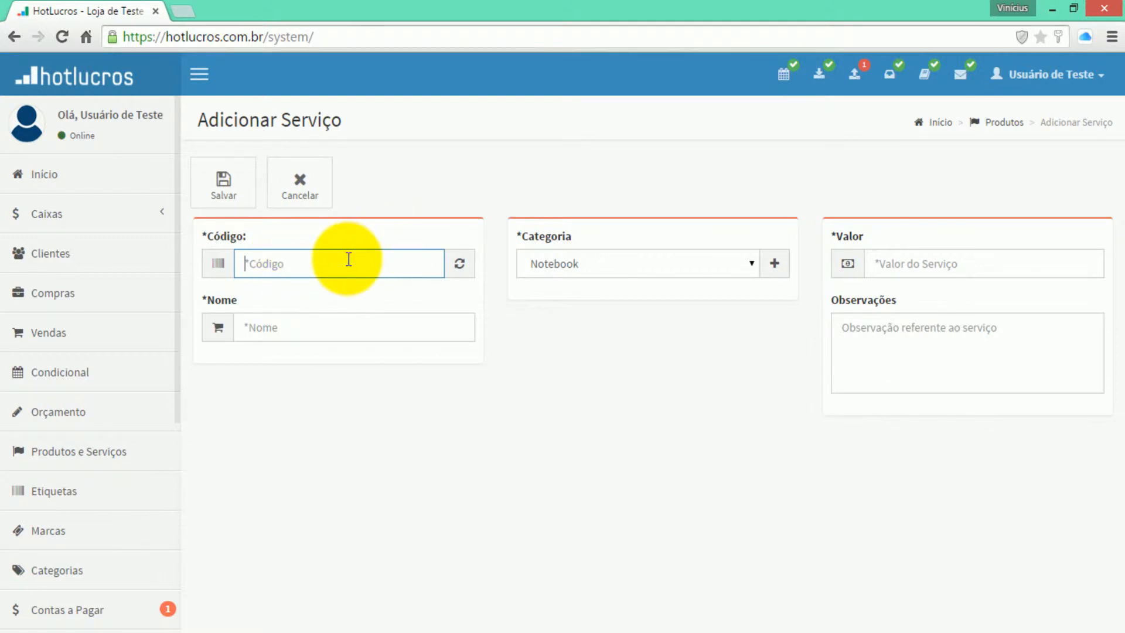
{"action": "type", "text": "2"}
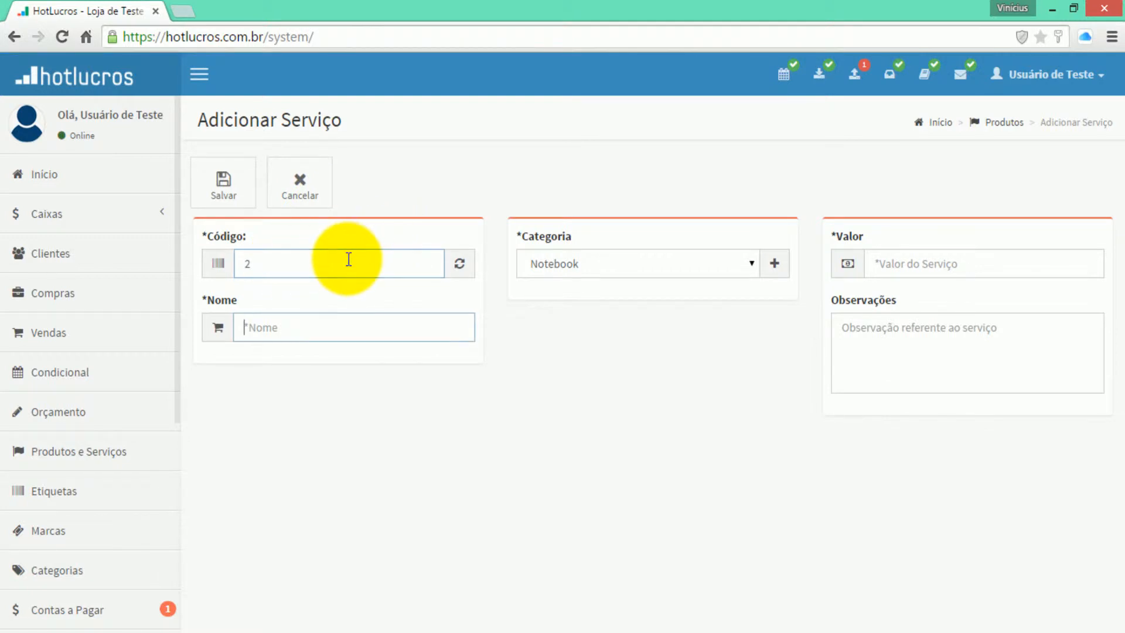
{"action": "key", "text": "Tab"}
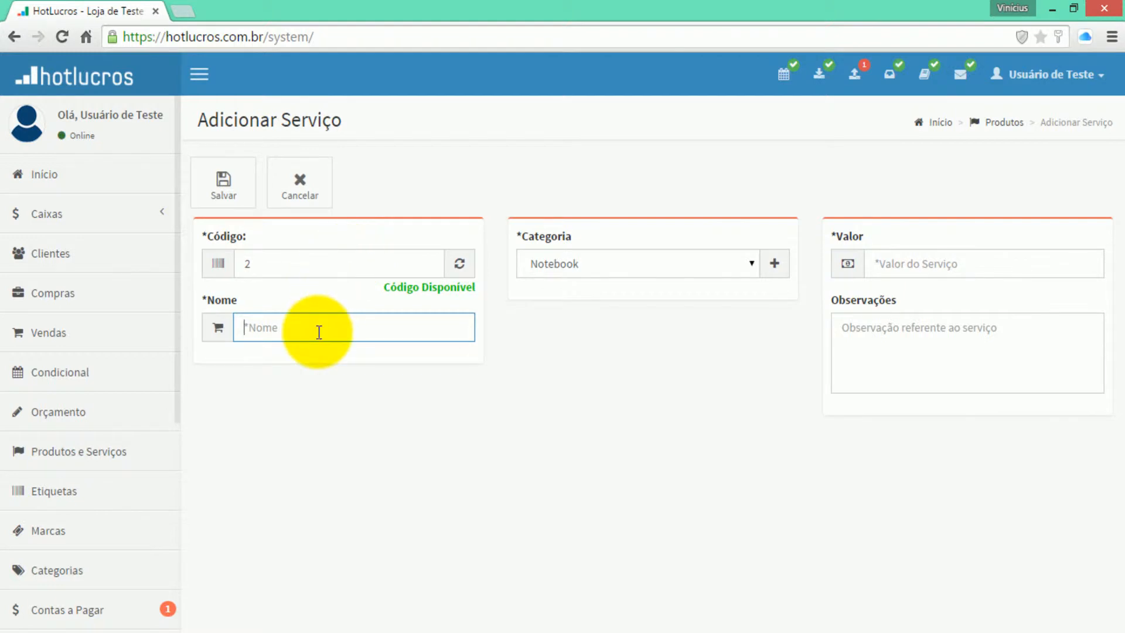
{"action": "type", "text": "Divida Pendente"}
{"action": "key", "text": "Tab"}
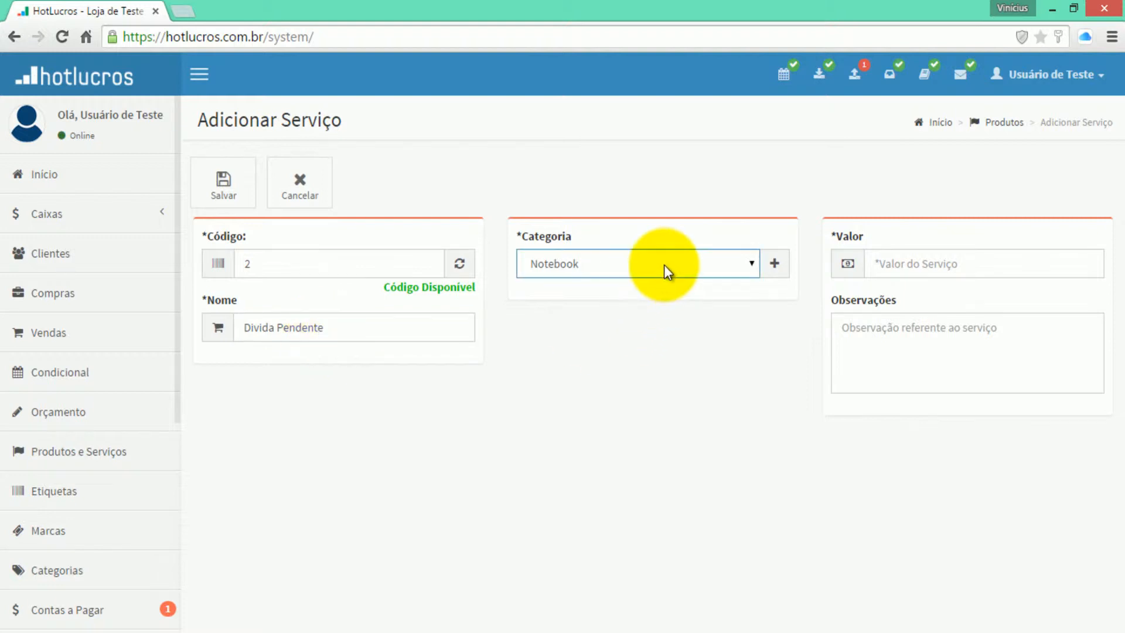
{"action": "left_click", "coordinate": [663, 264]}
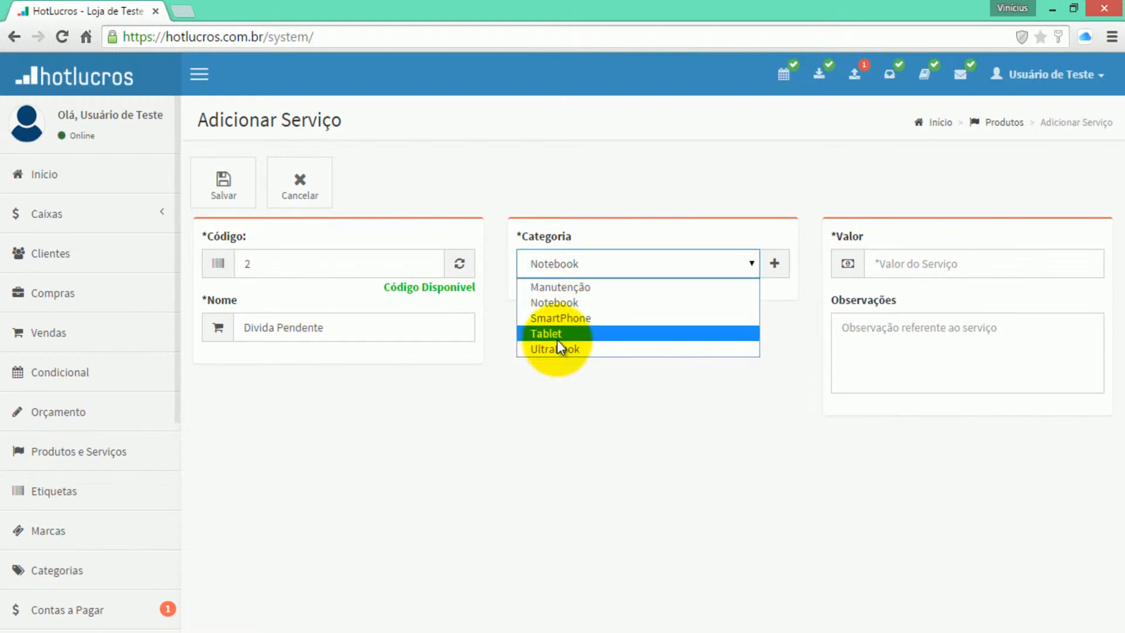
{"action": "left_click", "coordinate": [564, 302]}
{"action": "left_click", "coordinate": [919, 275]}
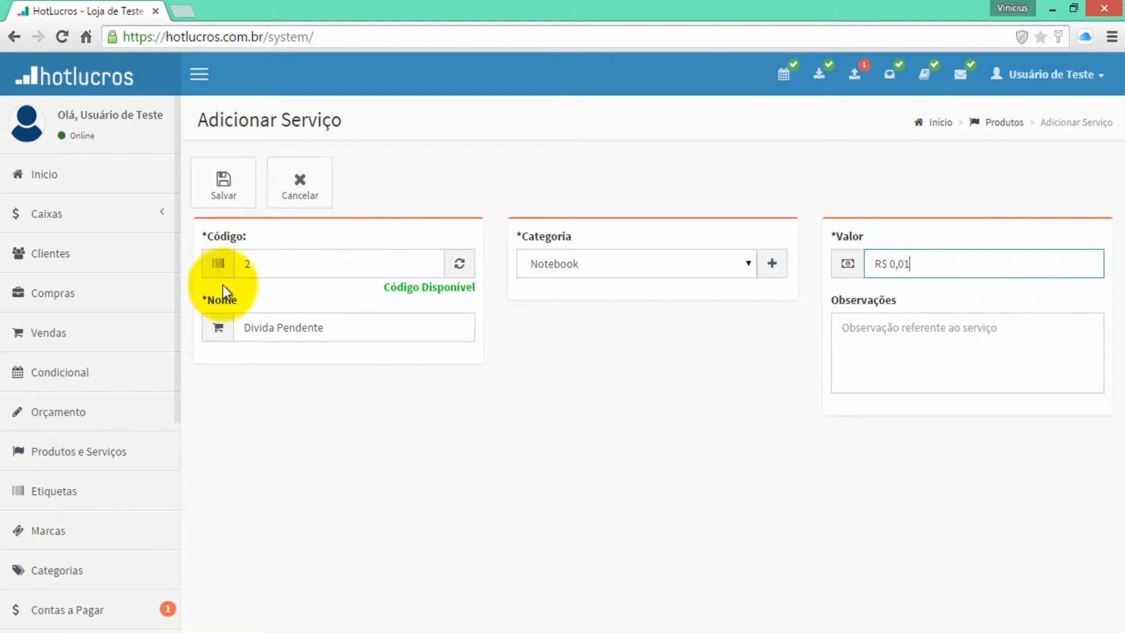
{"action": "left_click", "coordinate": [311, 202]}
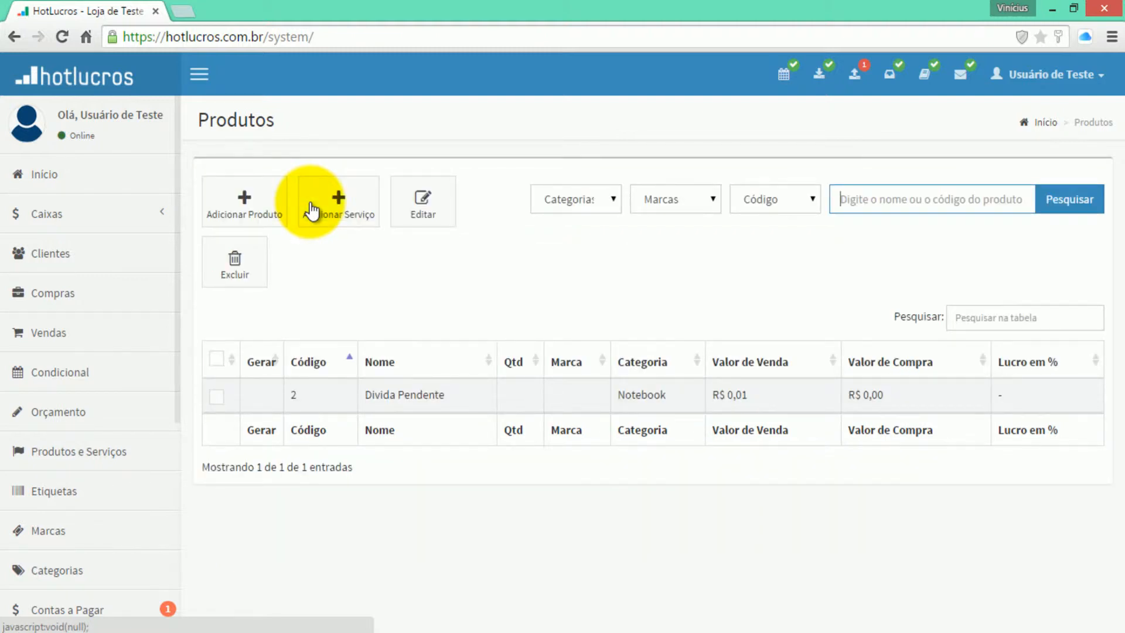
{"action": "left_click", "coordinate": [70, 340]}
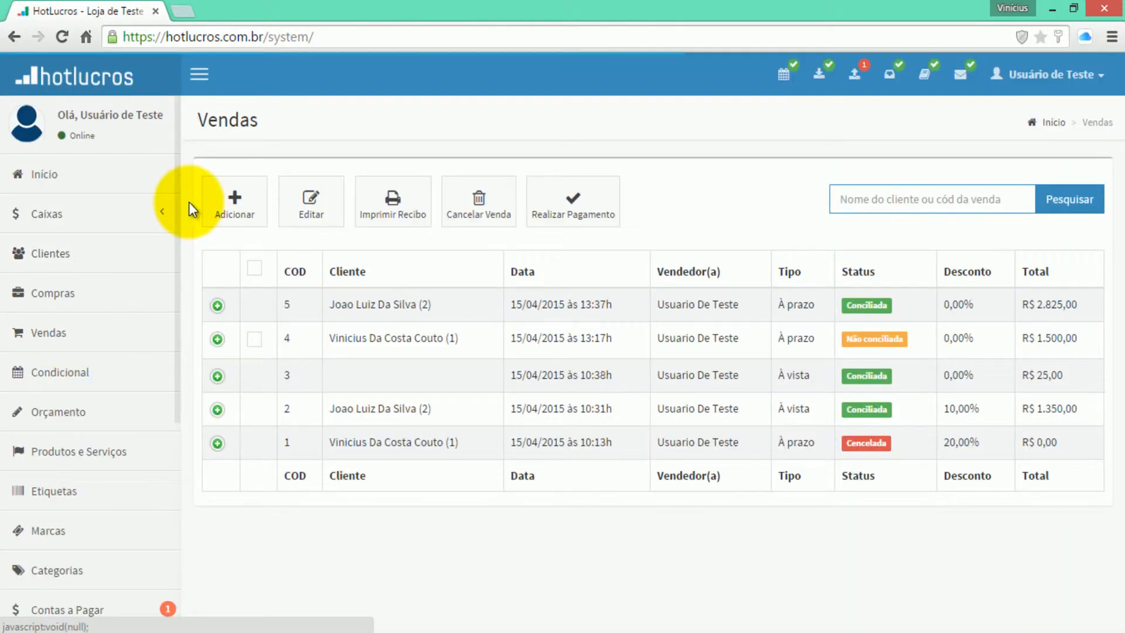
- Start a new sale with Divida Pendente at 200 and choose the client as buyer
{"action": "left_click", "coordinate": [212, 193]}
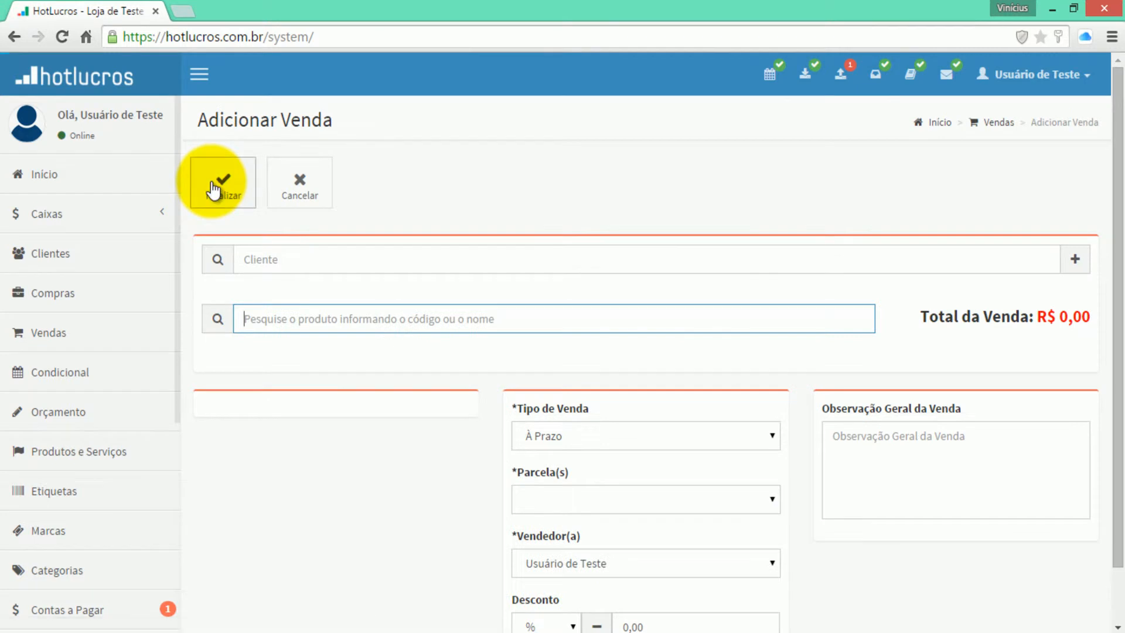
{"action": "type", "text": "divi"}
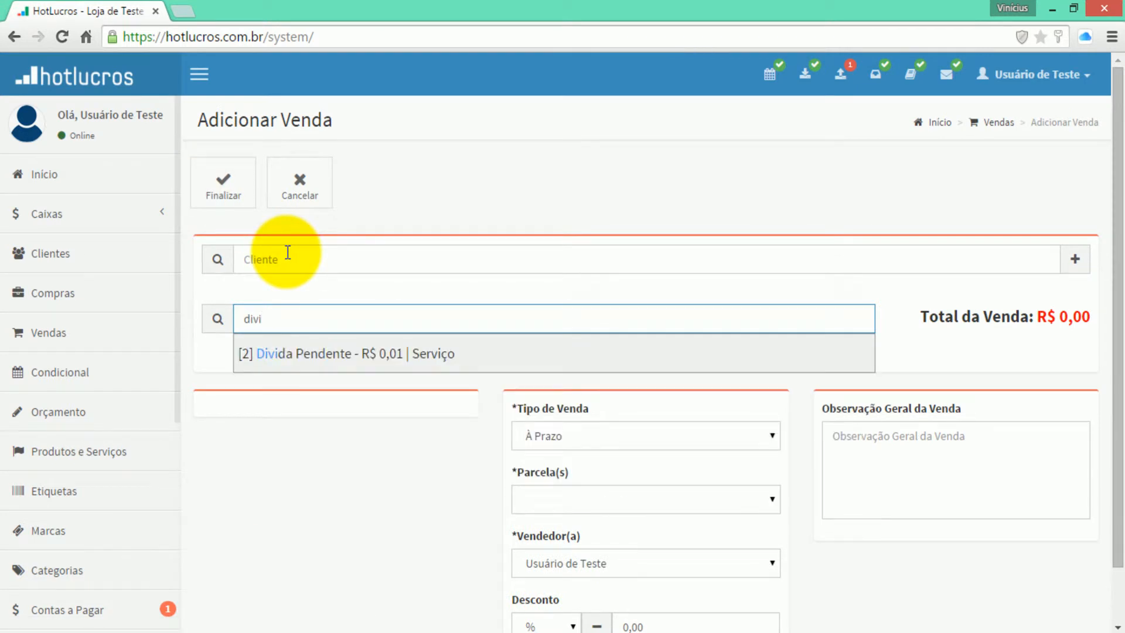
{"action": "key", "text": "Return"}
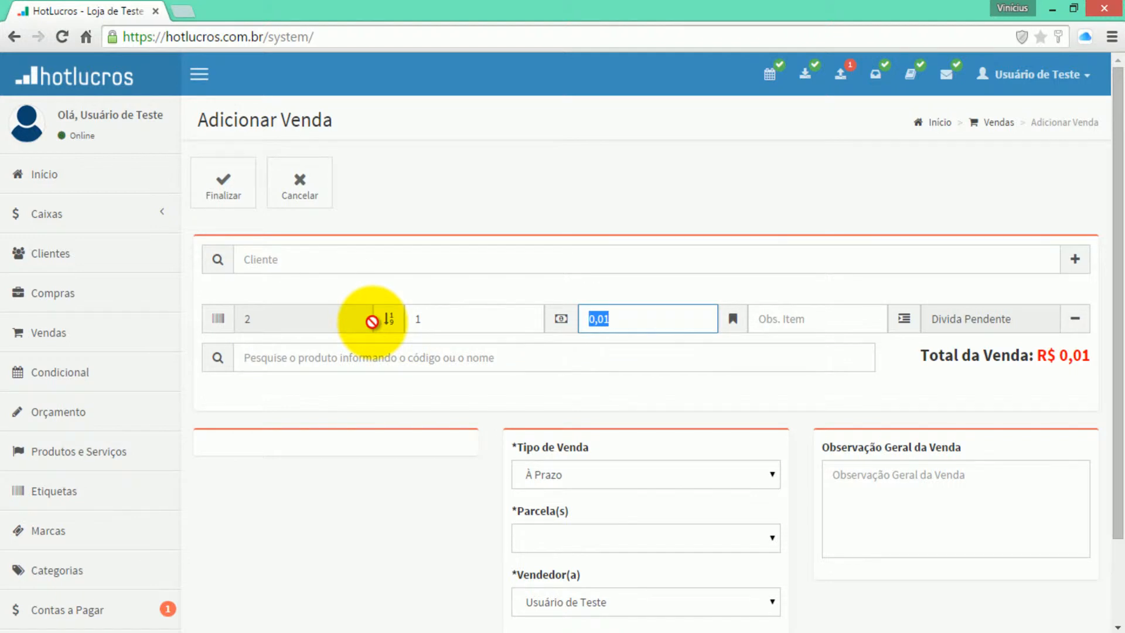
{"action": "type", "text": "200"}
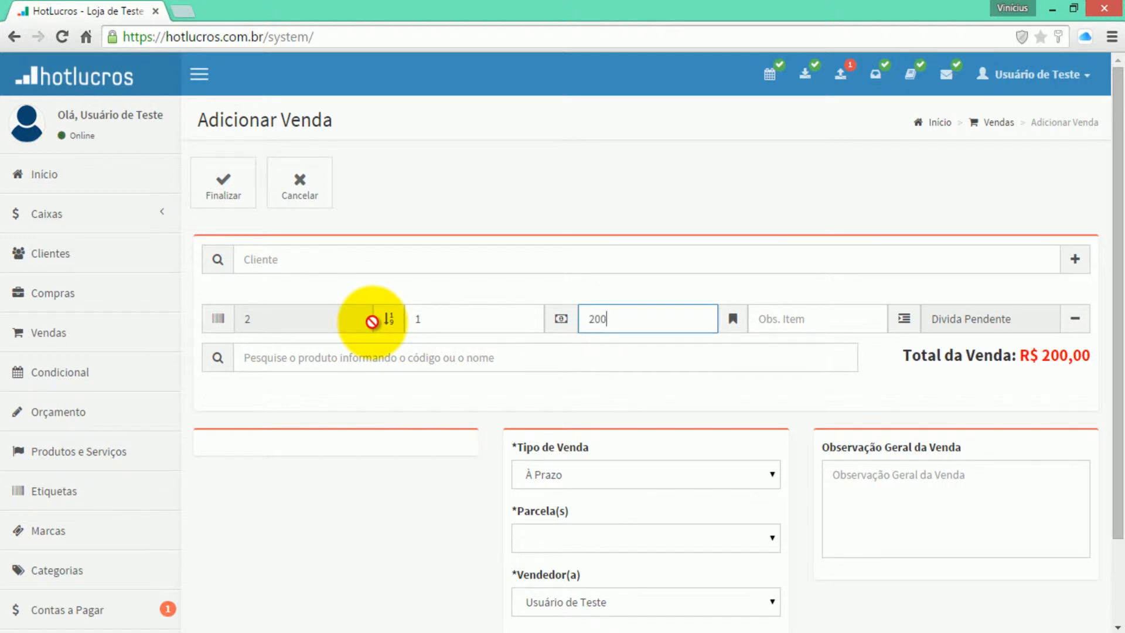
{"action": "left_click", "coordinate": [361, 267]}
{"action": "type", "text": "vin"}
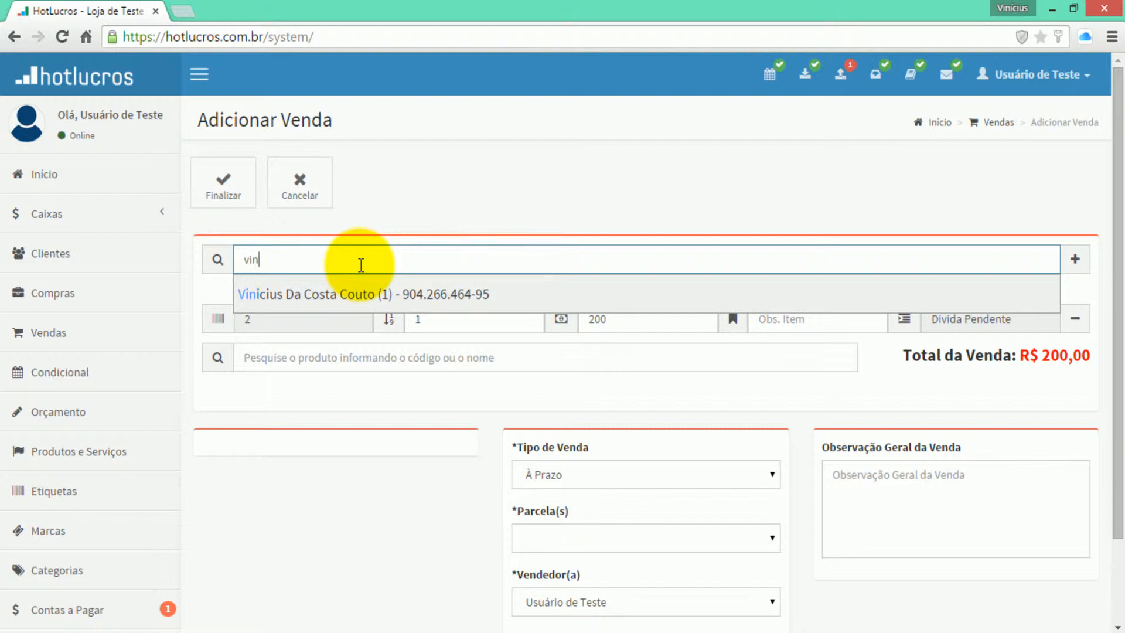
{"action": "key", "text": "BackSpace"}
{"action": "key", "text": "BackSpace"}
{"action": "key", "text": "BackSpace"}
{"action": "type", "text": "jo"}
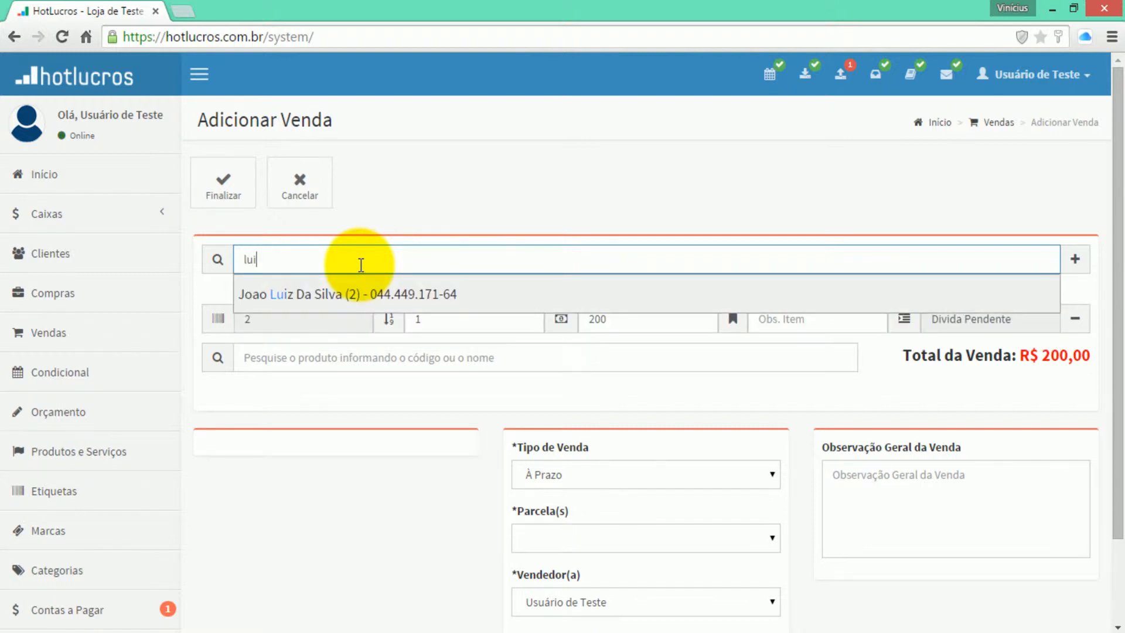
{"action": "key", "text": "Down"}
{"action": "key", "text": "Return"}
- Set a single installment due 06/03/2015 and finalize the sale
{"action": "scroll", "coordinate": [498, 310], "scroll_direction": "down", "scroll_amount": 2}
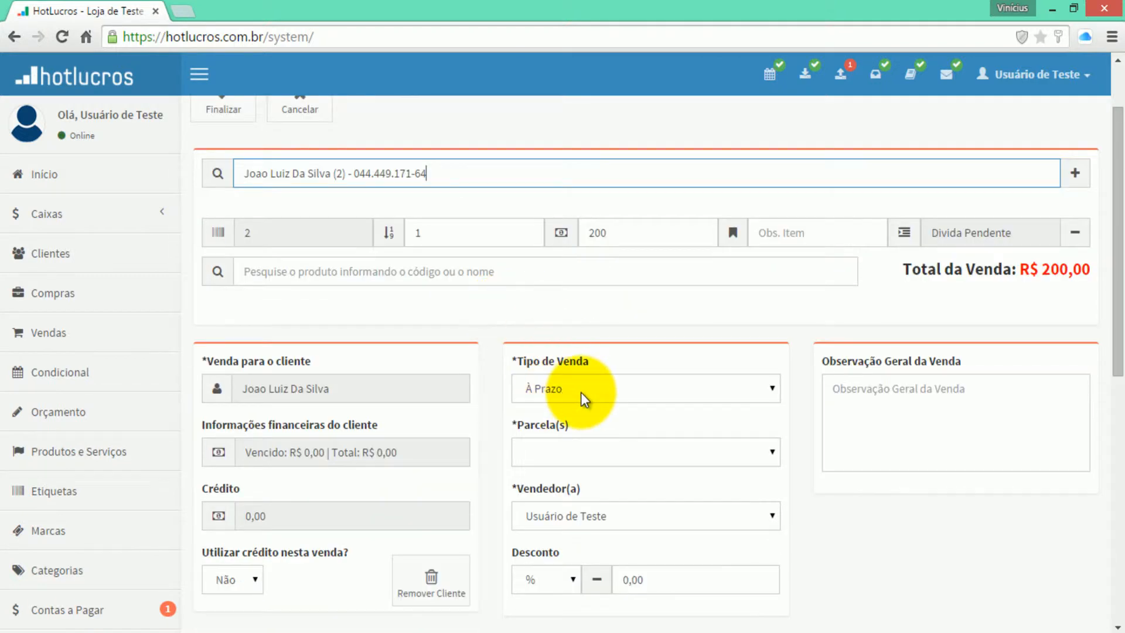
{"action": "left_click", "coordinate": [540, 451]}
{"action": "left_click", "coordinate": [543, 153]}
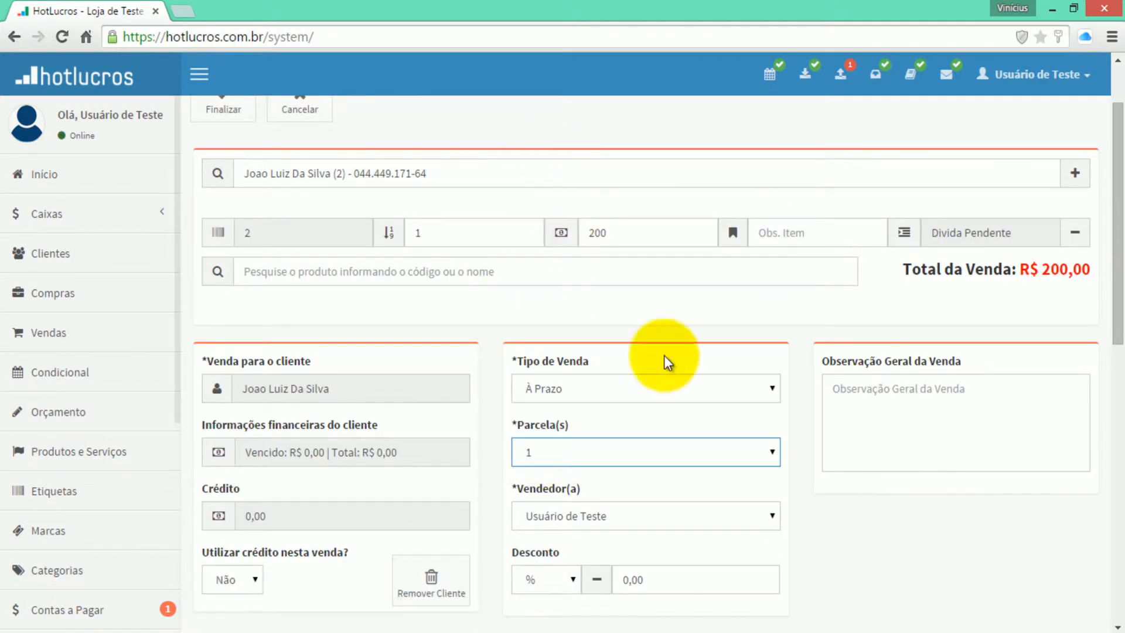
{"action": "scroll", "coordinate": [811, 458], "scroll_direction": "down", "scroll_amount": 4}
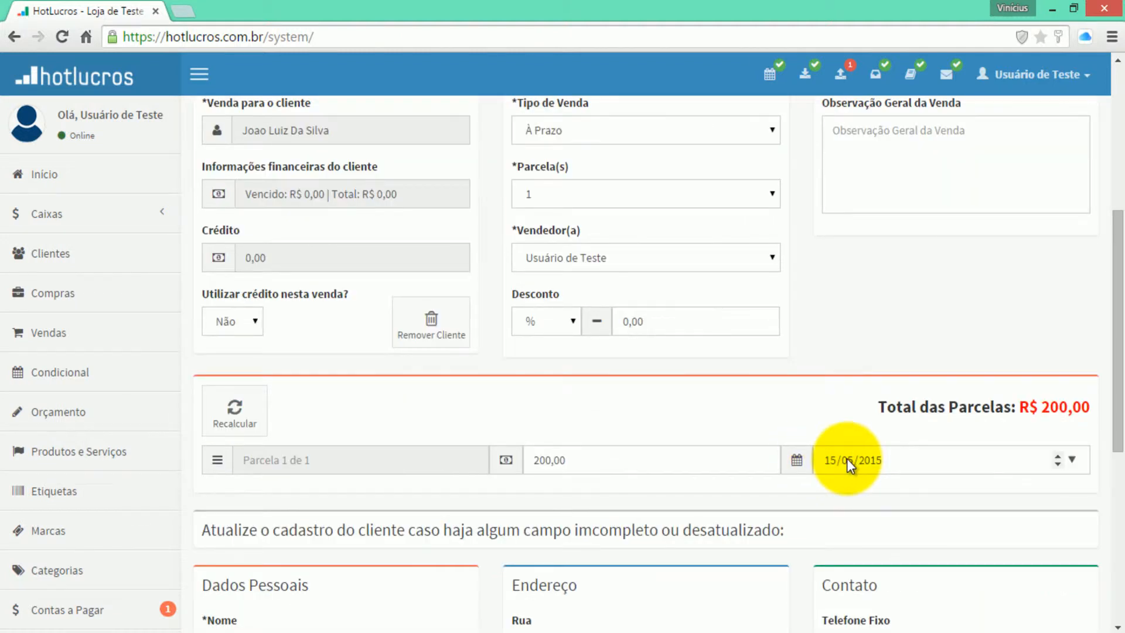
{"action": "left_click", "coordinate": [832, 462]}
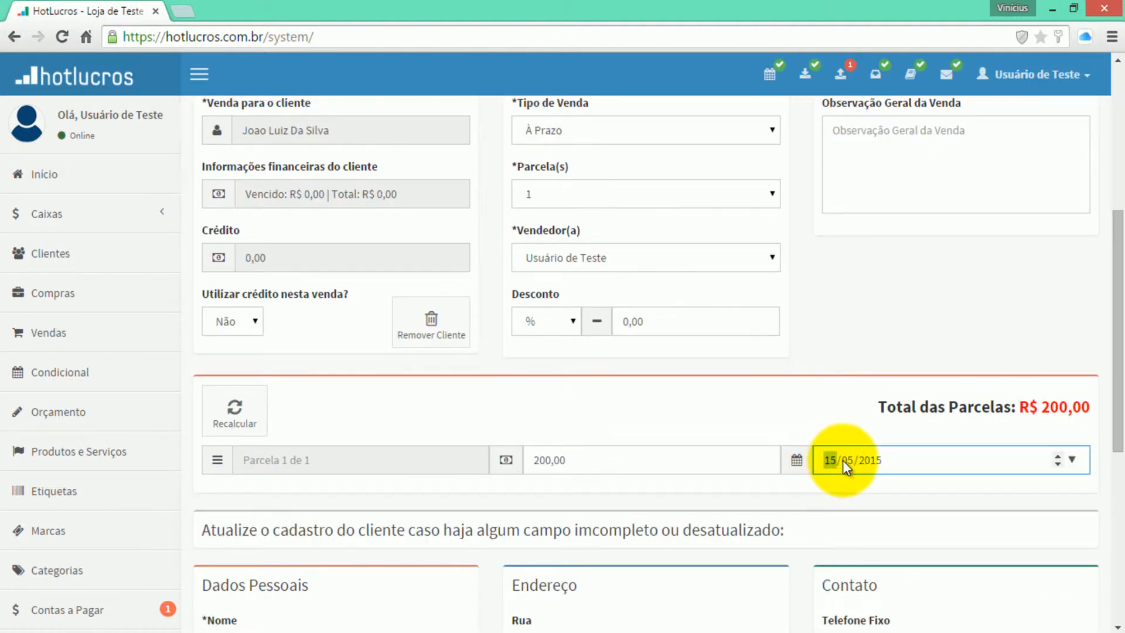
{"action": "key", "text": "Left"}
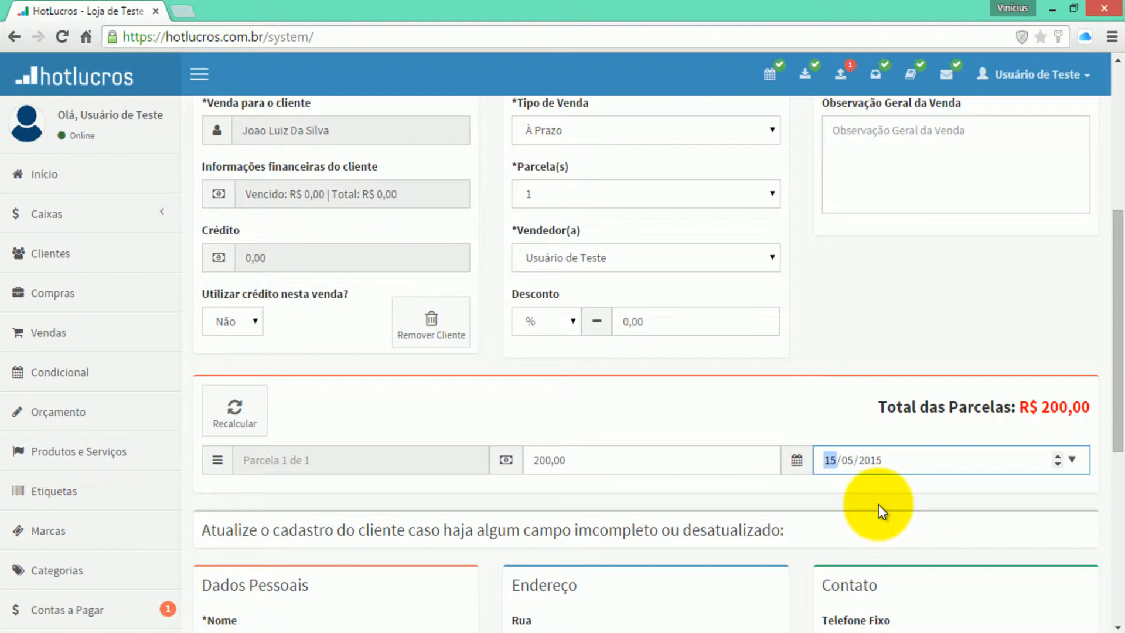
{"action": "type", "text": "06/04"}
{"action": "key", "text": "Left"}
{"action": "type", "text": "03"}
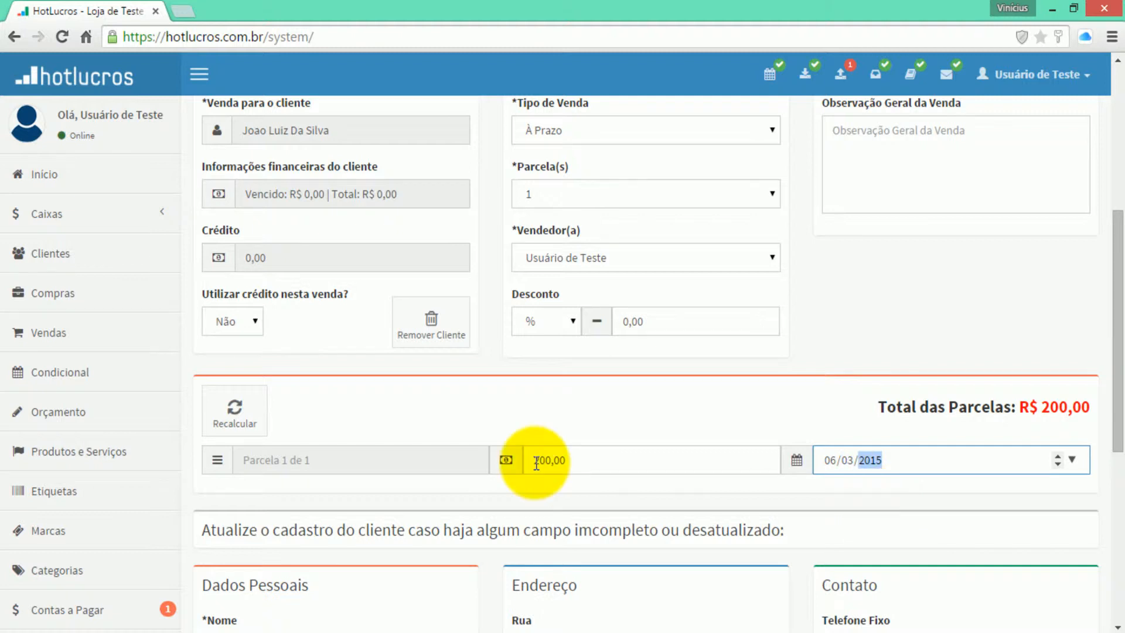
{"action": "left_click", "coordinate": [883, 307]}
{"action": "scroll", "coordinate": [884, 307], "scroll_direction": "up", "scroll_amount": 5}
{"action": "left_click", "coordinate": [223, 199]}
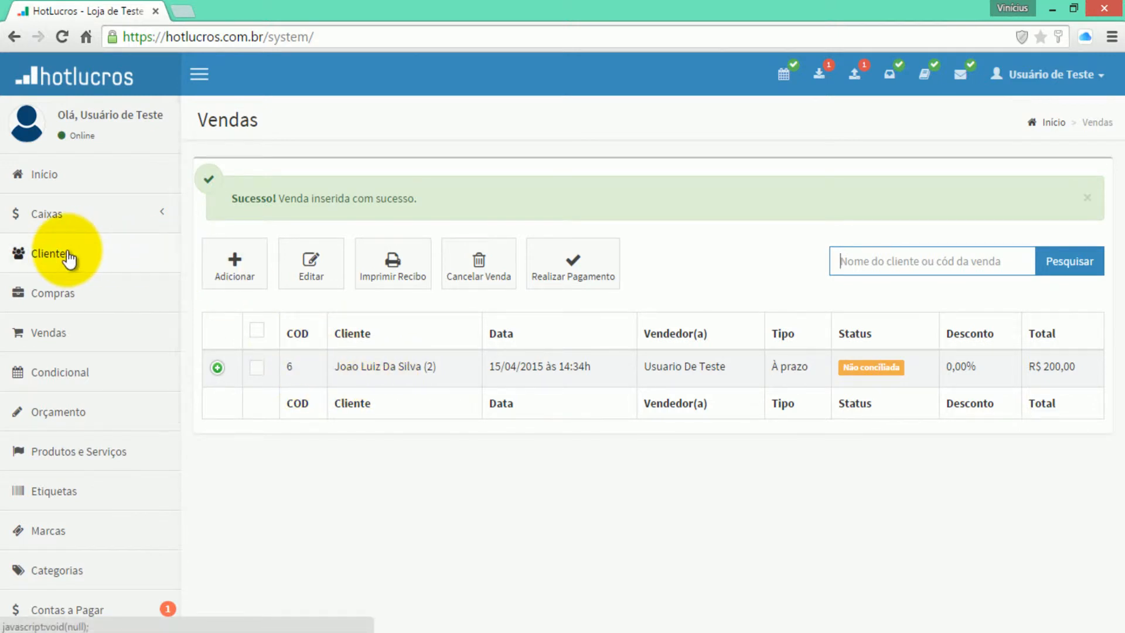
- Search Clientes for the client to see R$ 200,00 open and overdue
{"action": "left_click", "coordinate": [66, 254]}
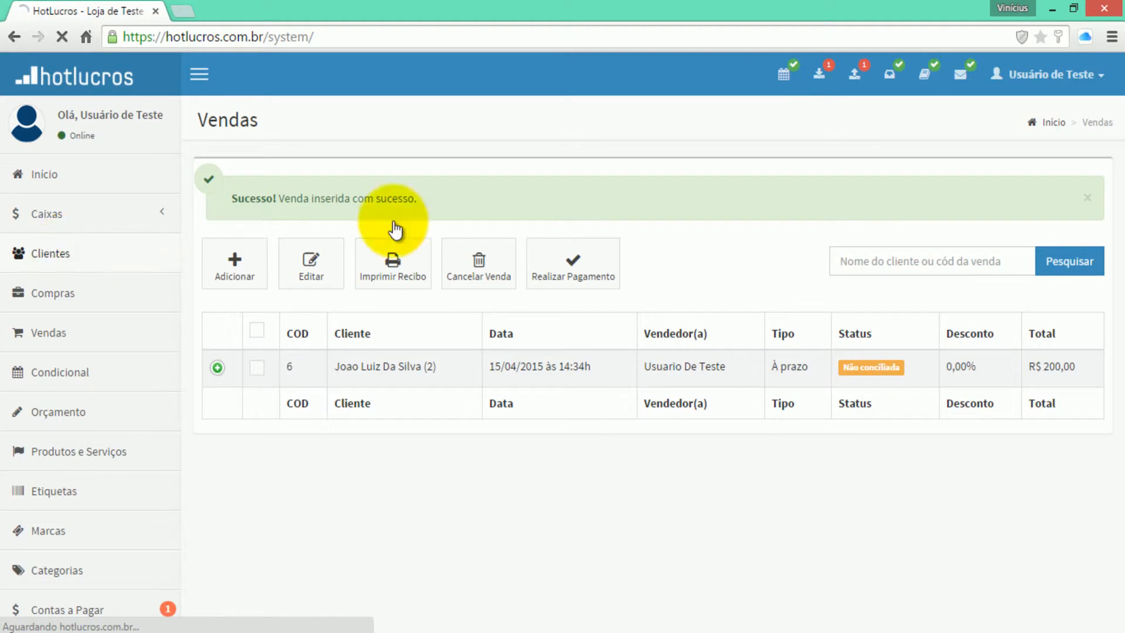
{"action": "type", "text": "joao lui"}
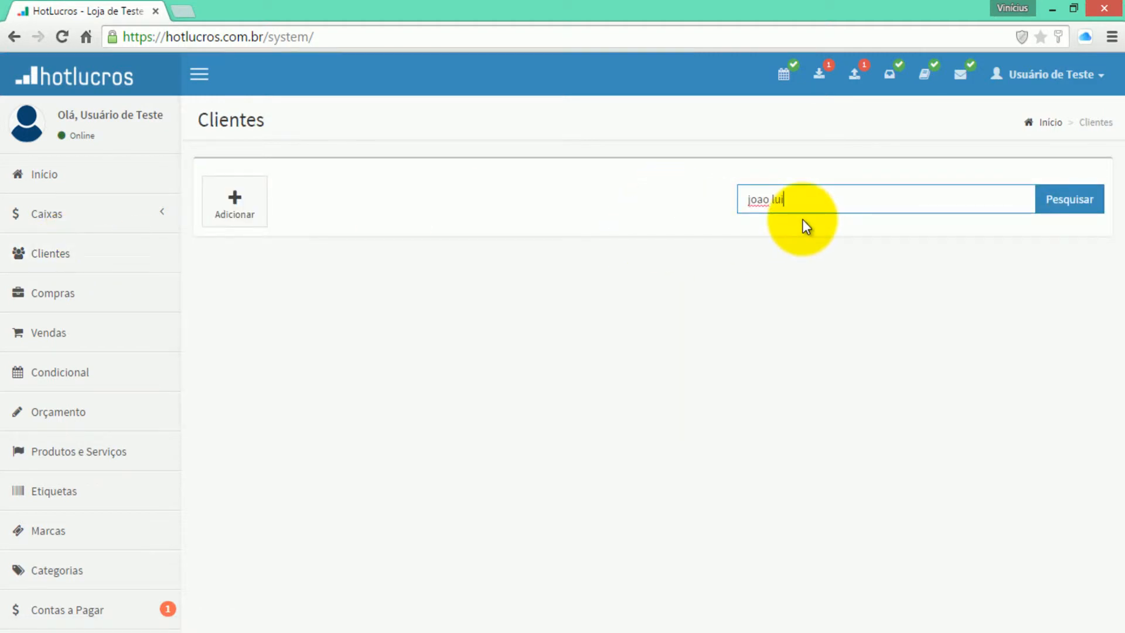
{"action": "key", "text": "Return"}
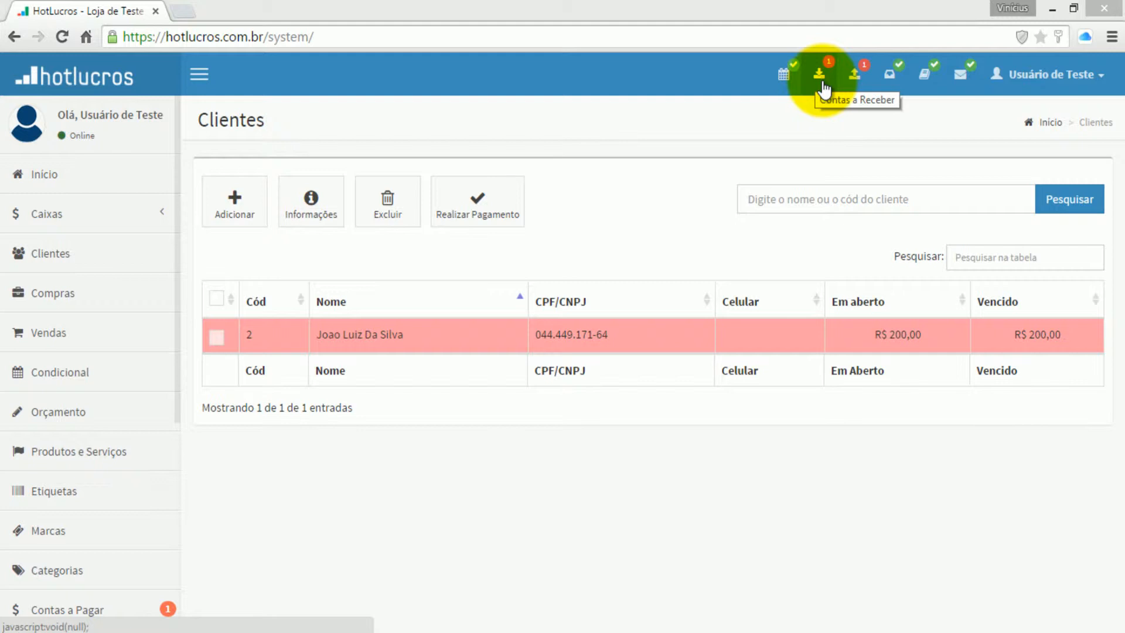
- In the receivables calendar, return to March 2015 and open the March 6 receivable for editing
{"action": "left_click", "coordinate": [820, 82]}
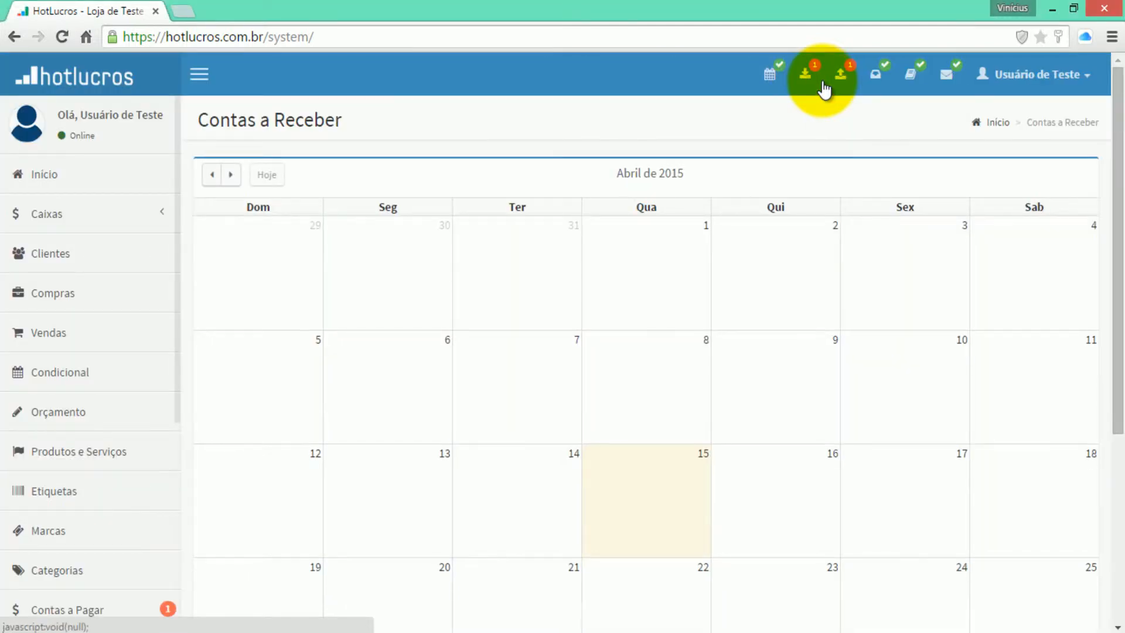
{"action": "left_click", "coordinate": [209, 180]}
{"action": "left_click", "coordinate": [208, 181]}
{"action": "left_click", "coordinate": [232, 177]}
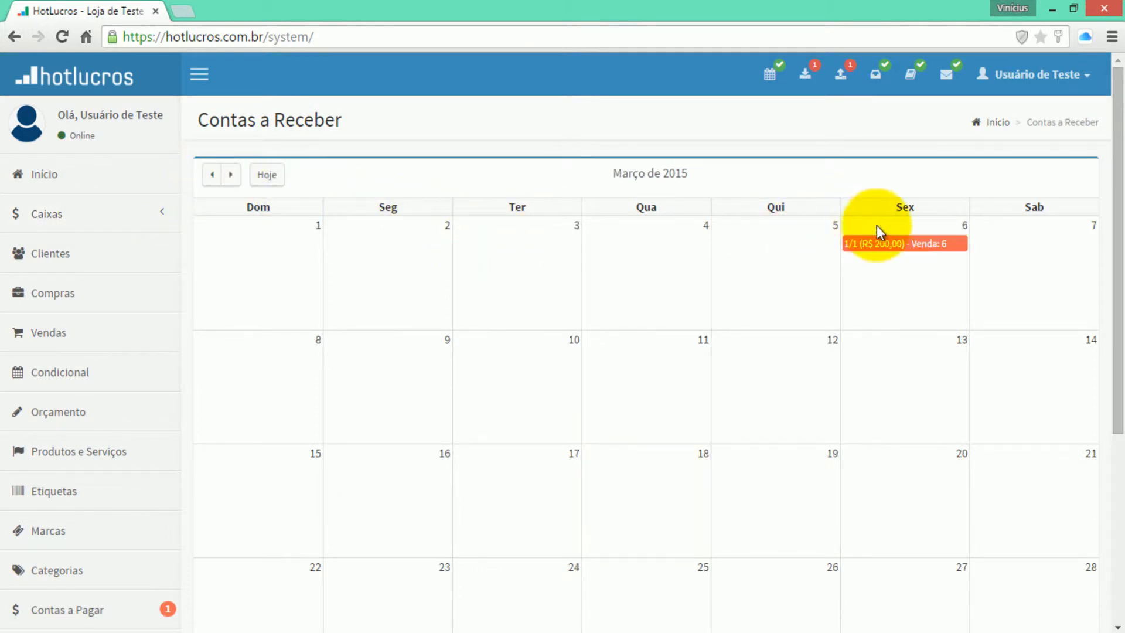
{"action": "mouse_move", "coordinate": [896, 249]}
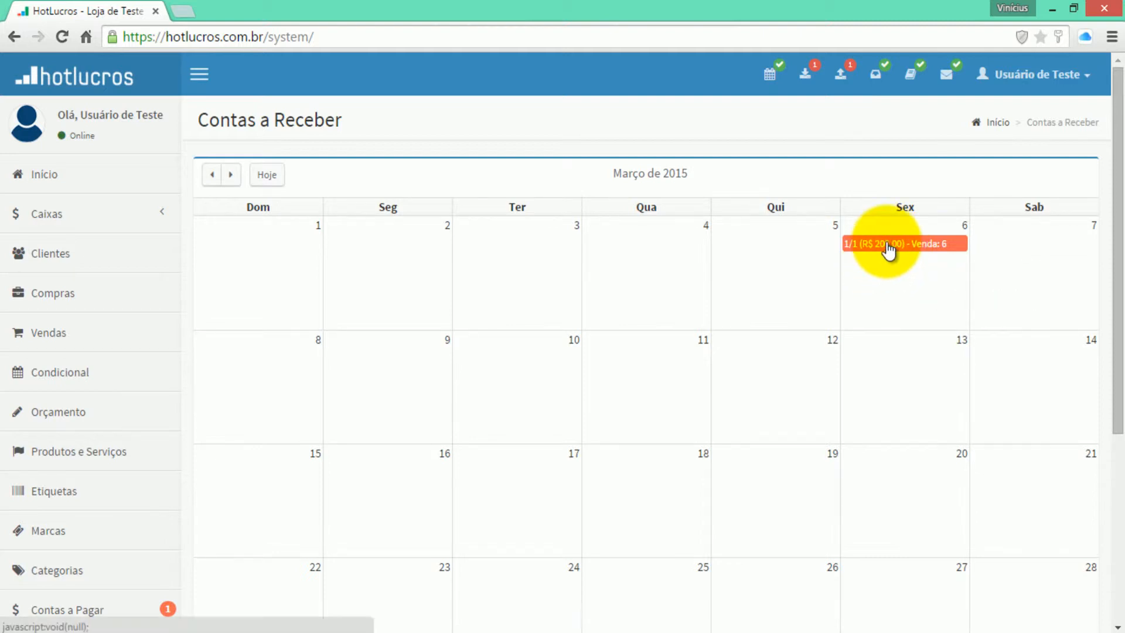
{"action": "left_click", "coordinate": [889, 244]}
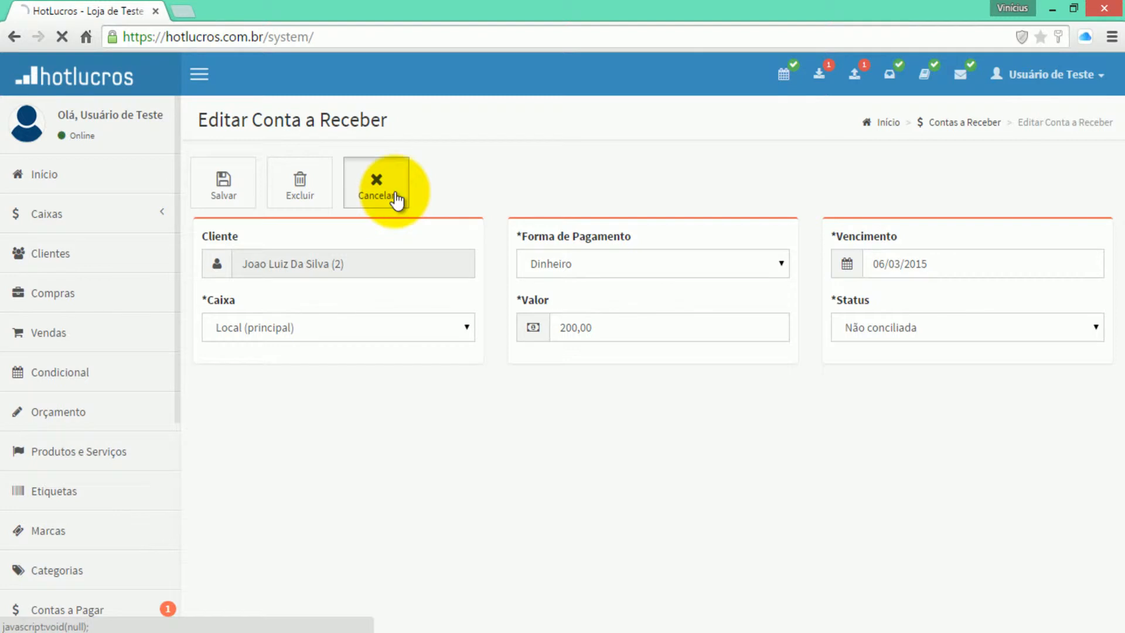
- Cancel the edit, page the calendar to Maio de 2015, and return to the Vendas list
{"action": "left_click", "coordinate": [395, 202]}
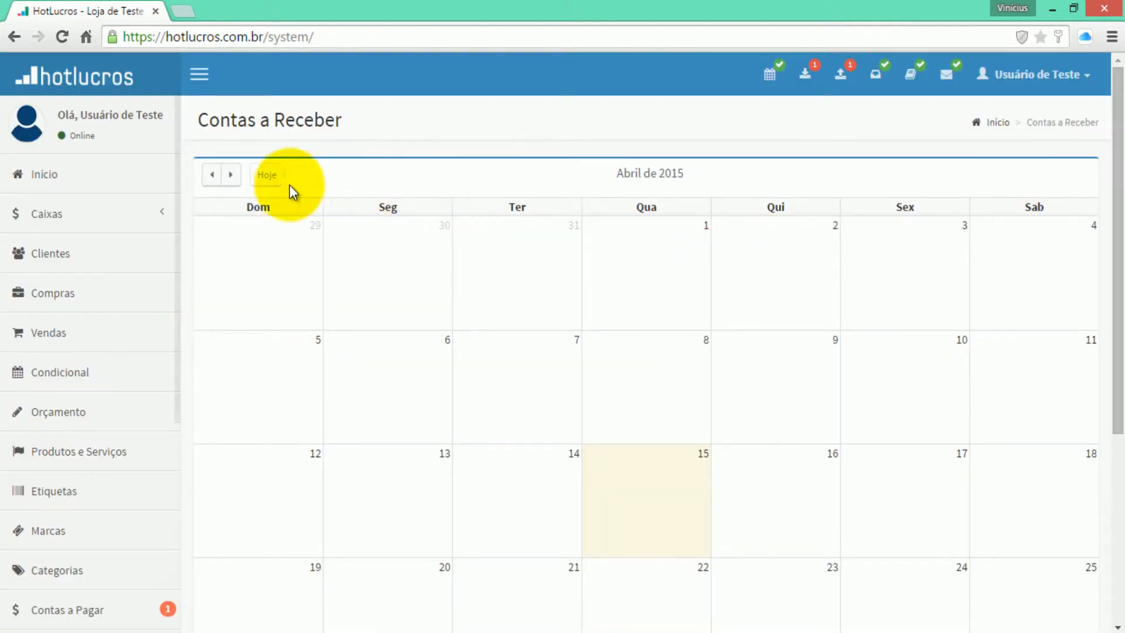
{"action": "left_click", "coordinate": [232, 175]}
{"action": "left_click", "coordinate": [232, 175]}
{"action": "left_click", "coordinate": [231, 175]}
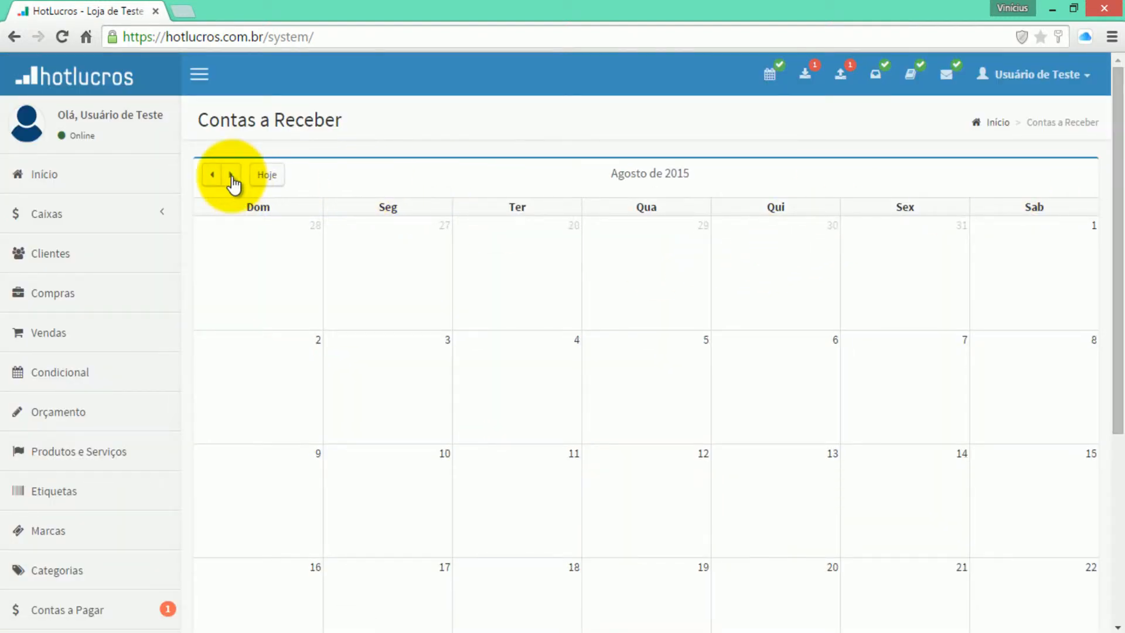
{"action": "left_click", "coordinate": [231, 175]}
{"action": "left_click", "coordinate": [213, 175]}
{"action": "left_click", "coordinate": [213, 175]}
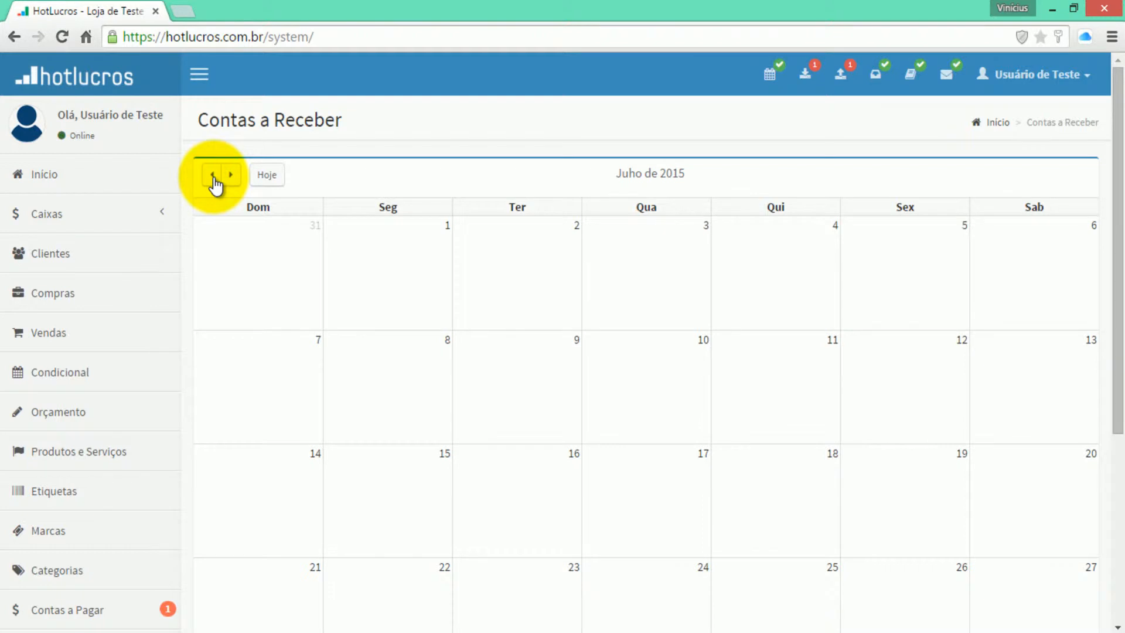
{"action": "left_click", "coordinate": [213, 175]}
{"action": "left_click", "coordinate": [84, 347]}
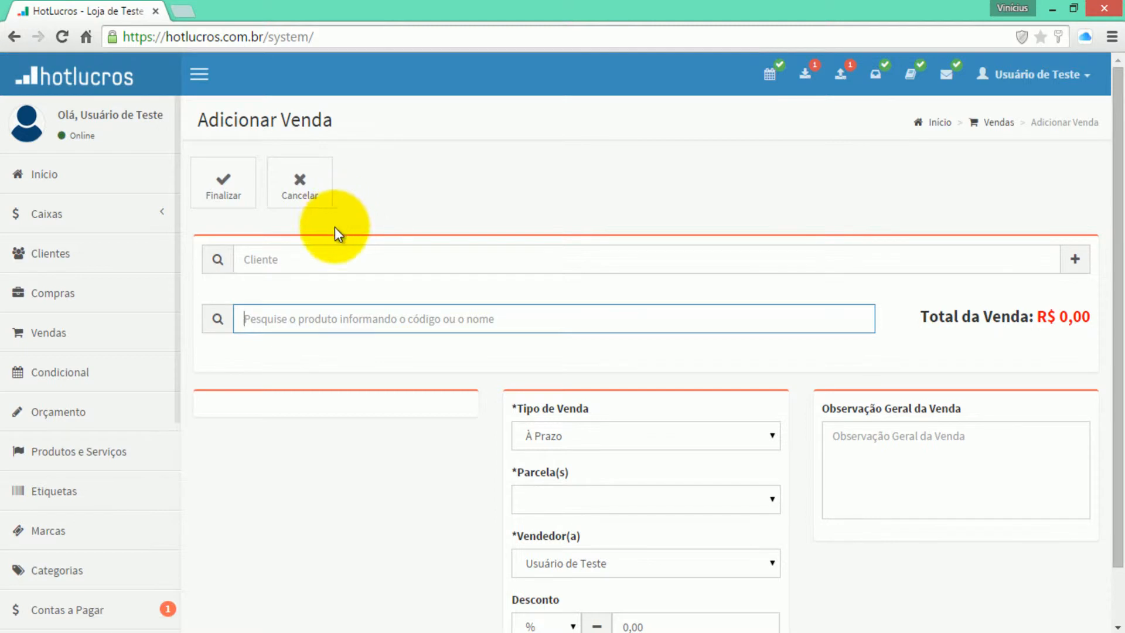
- Start a new sale for the client and add the Formatação de Notebooks service
{"action": "left_click", "coordinate": [334, 247]}
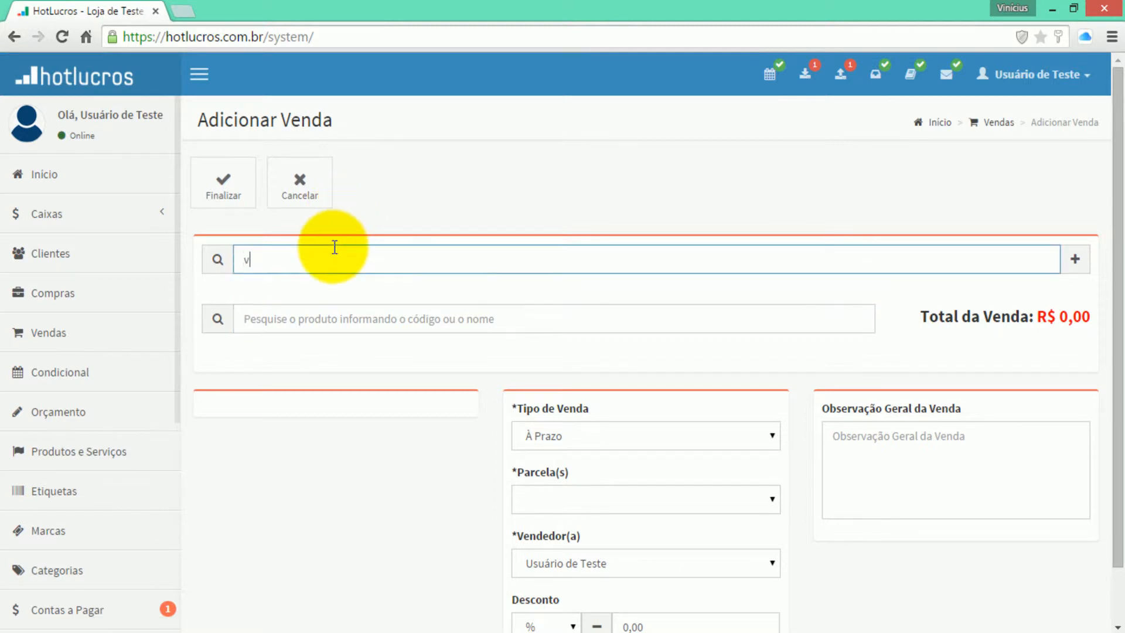
{"action": "type", "text": "vinicius"}
{"action": "key", "text": "Return"}
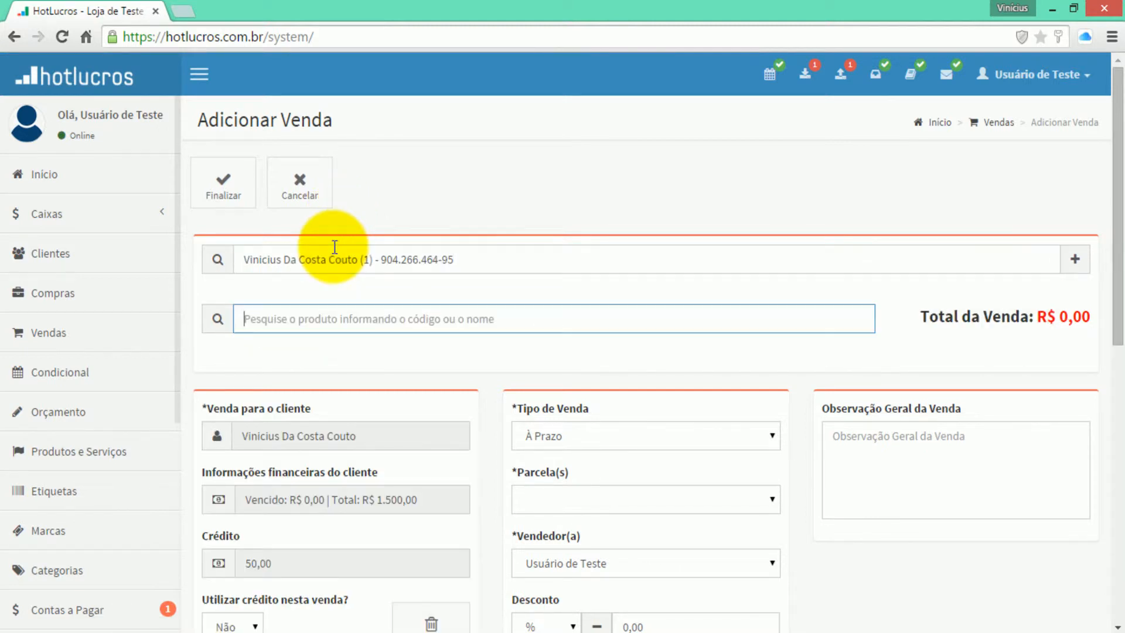
{"action": "type", "text": "note"}
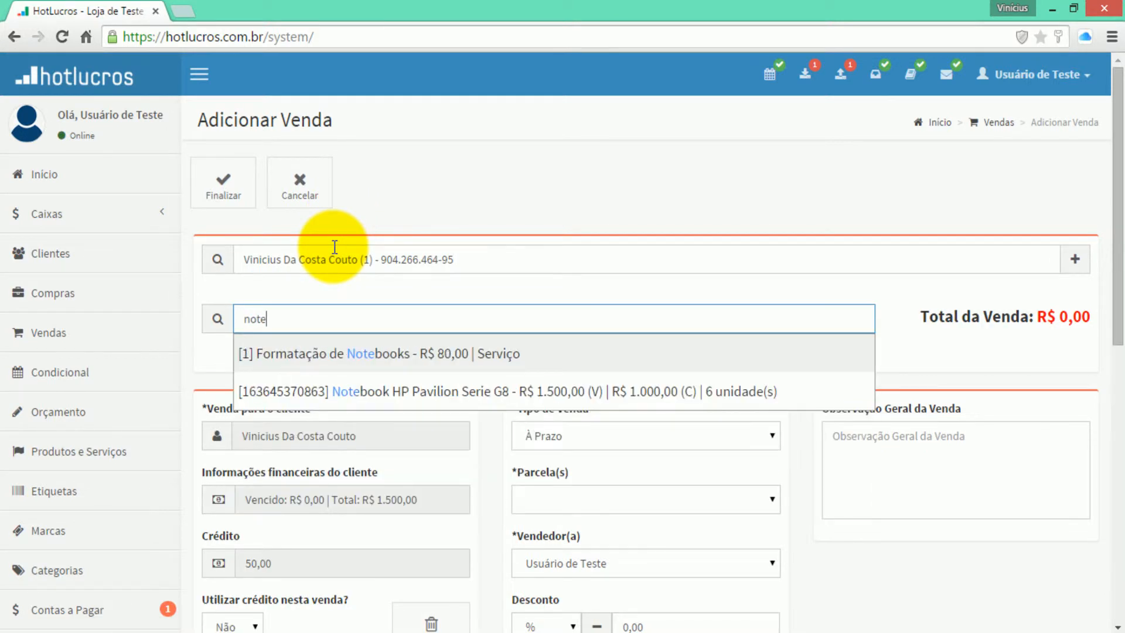
{"action": "key", "text": "Return"}
- Split the R$ 80,00 payment into 4 installments, finalize the sale, and close the print preview
{"action": "left_click", "coordinate": [589, 516]}
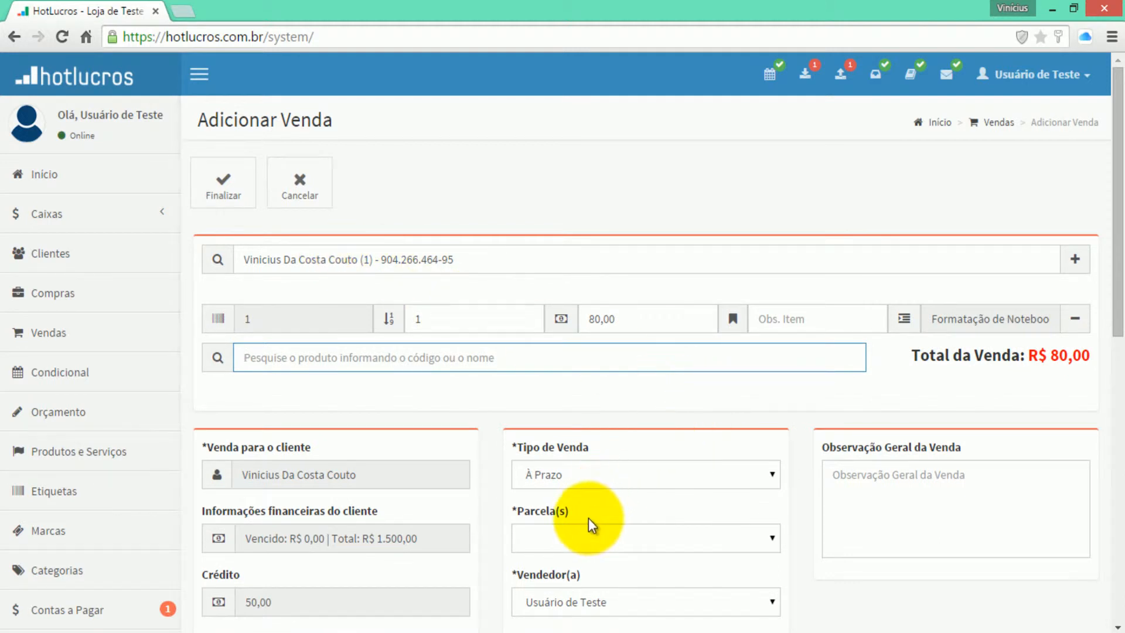
{"action": "left_click", "coordinate": [584, 525]}
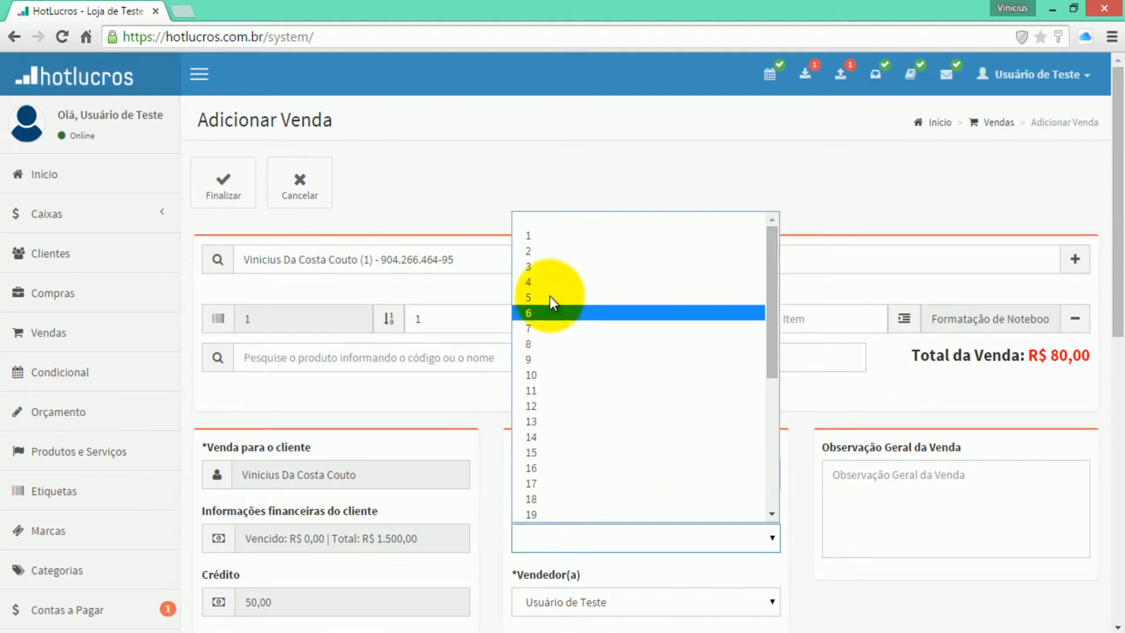
{"action": "left_click", "coordinate": [550, 262]}
{"action": "scroll", "coordinate": [550, 269], "scroll_direction": "down", "scroll_amount": 4}
{"action": "scroll", "coordinate": [553, 275], "scroll_direction": "down", "scroll_amount": 5}
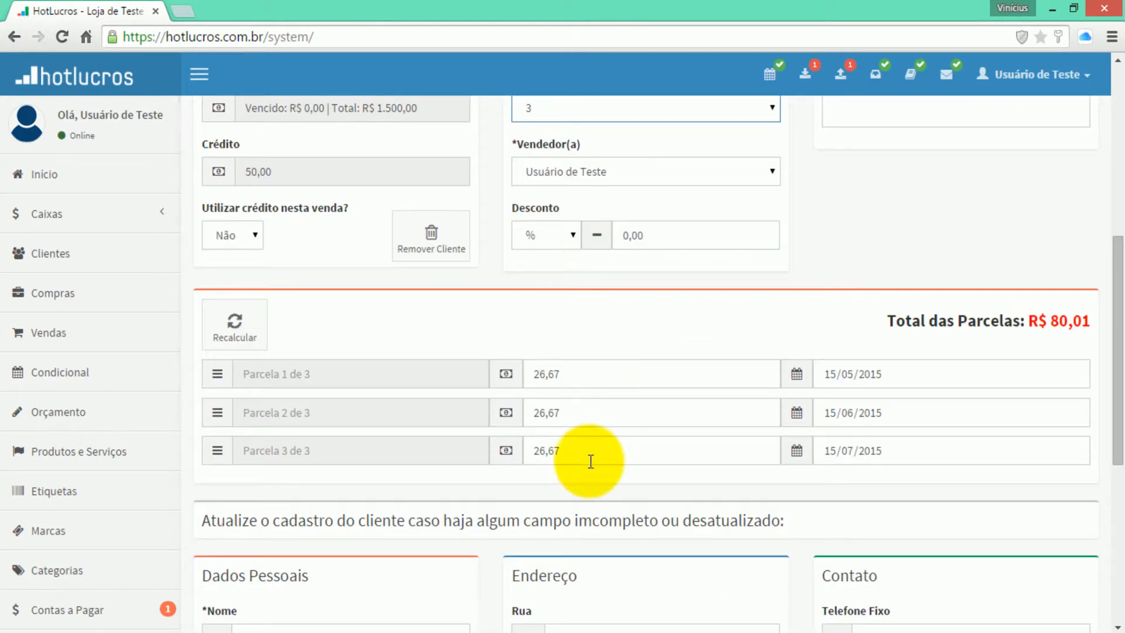
{"action": "scroll", "coordinate": [744, 357], "scroll_direction": "up", "scroll_amount": 6}
{"action": "left_click", "coordinate": [585, 366]}
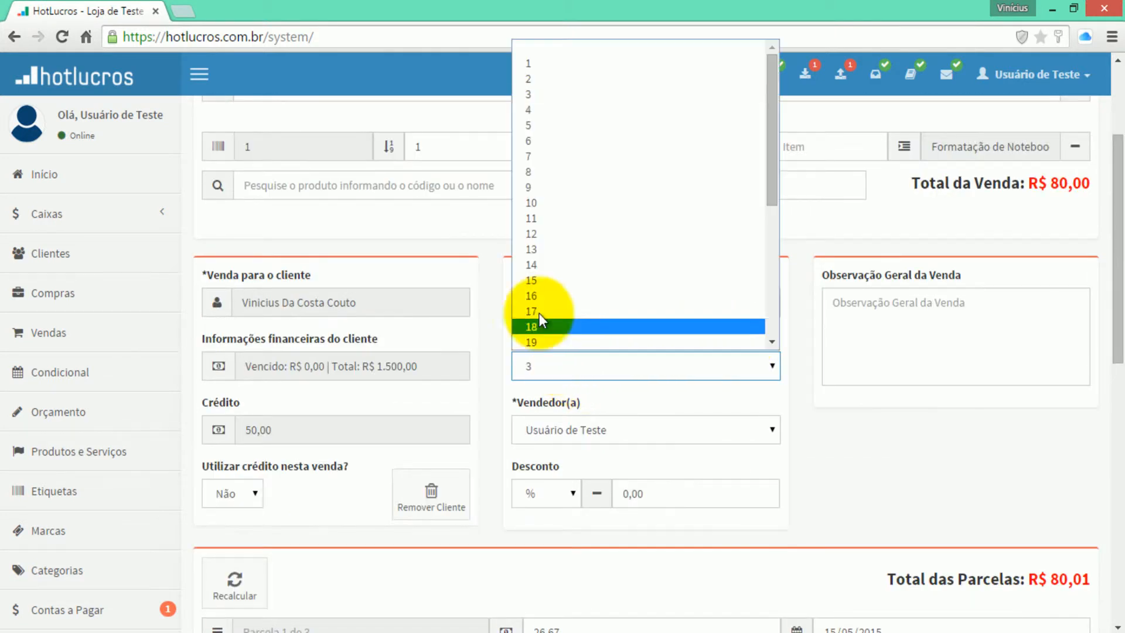
{"action": "left_click", "coordinate": [533, 114]}
{"action": "scroll", "coordinate": [719, 239], "scroll_direction": "down", "scroll_amount": 8}
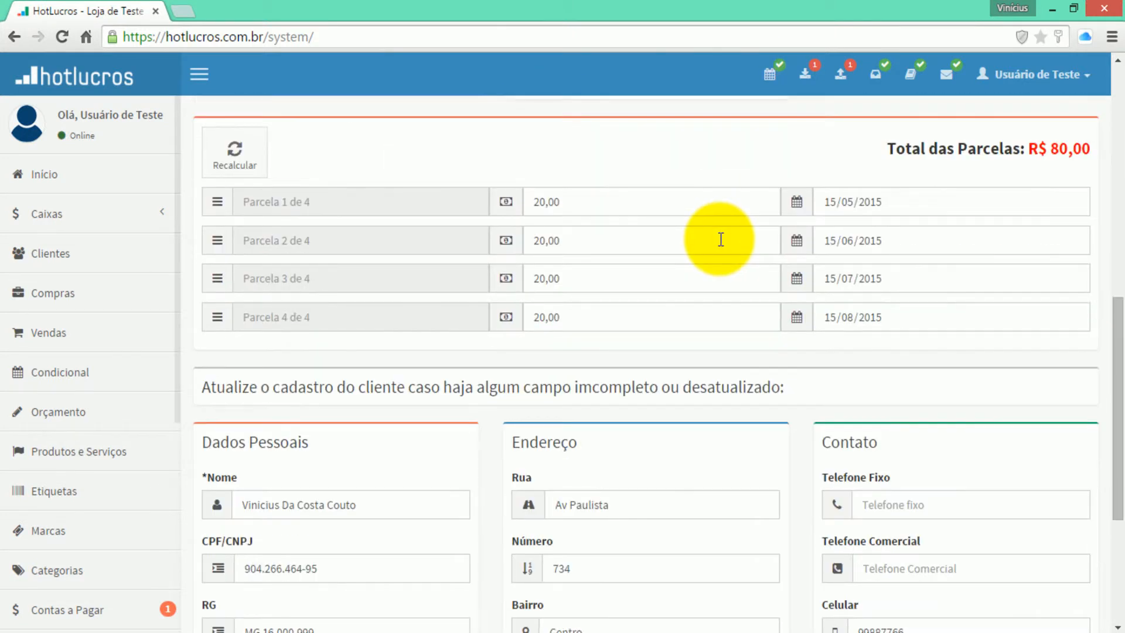
{"action": "scroll", "coordinate": [721, 239], "scroll_direction": "up", "scroll_amount": 3}
{"action": "scroll", "coordinate": [719, 239], "scroll_direction": "up", "scroll_amount": 2}
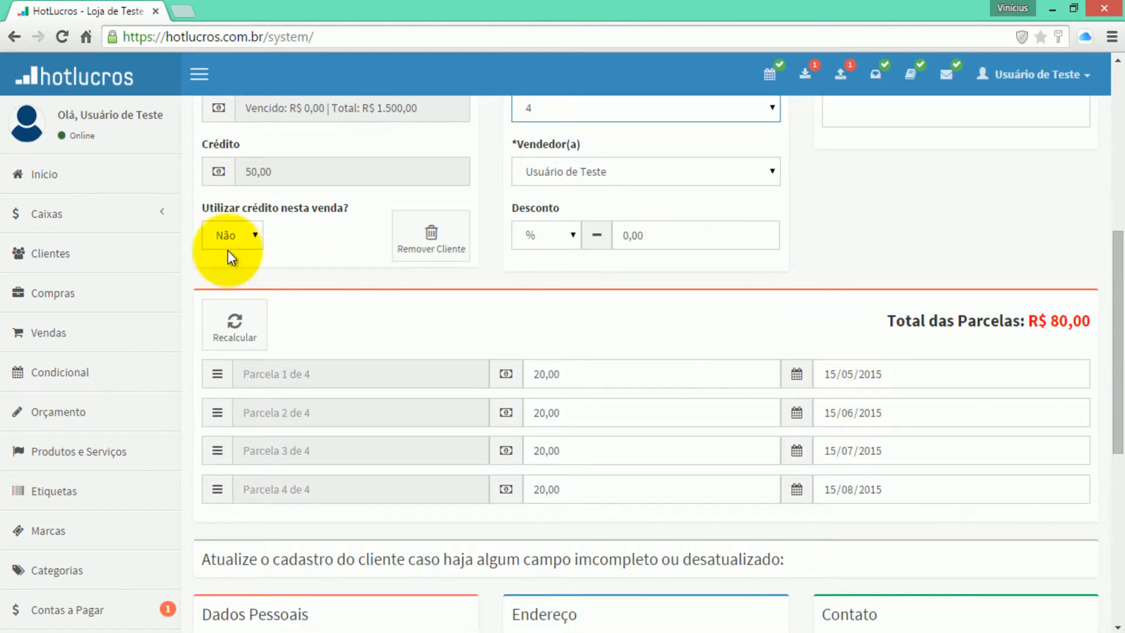
{"action": "scroll", "coordinate": [229, 254], "scroll_direction": "up", "scroll_amount": 5}
{"action": "left_click", "coordinate": [231, 188]}
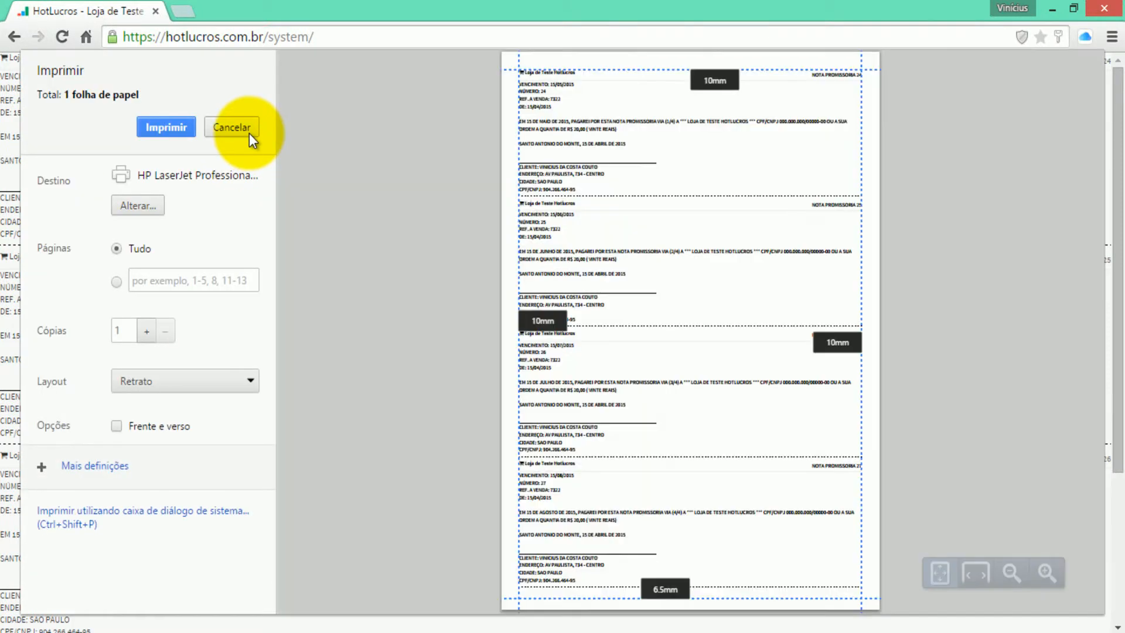
{"action": "left_click", "coordinate": [248, 130]}
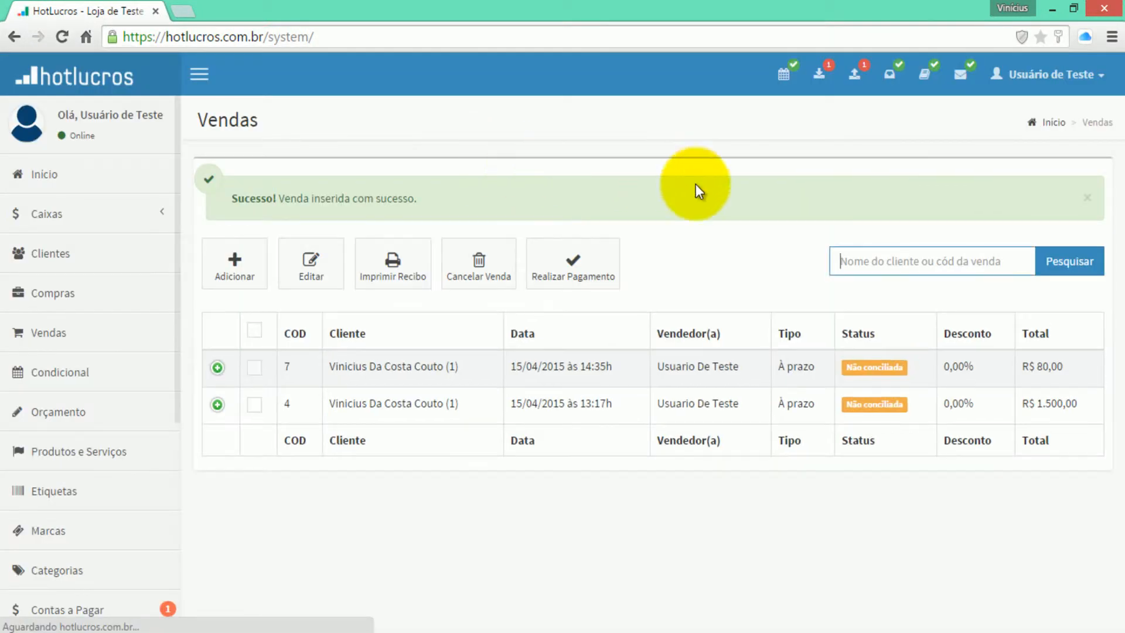
- Browse the Contas a Receber calendar through Março and Abril de 2015, ending at Fevereiro de 2015
{"action": "left_click", "coordinate": [847, 78]}
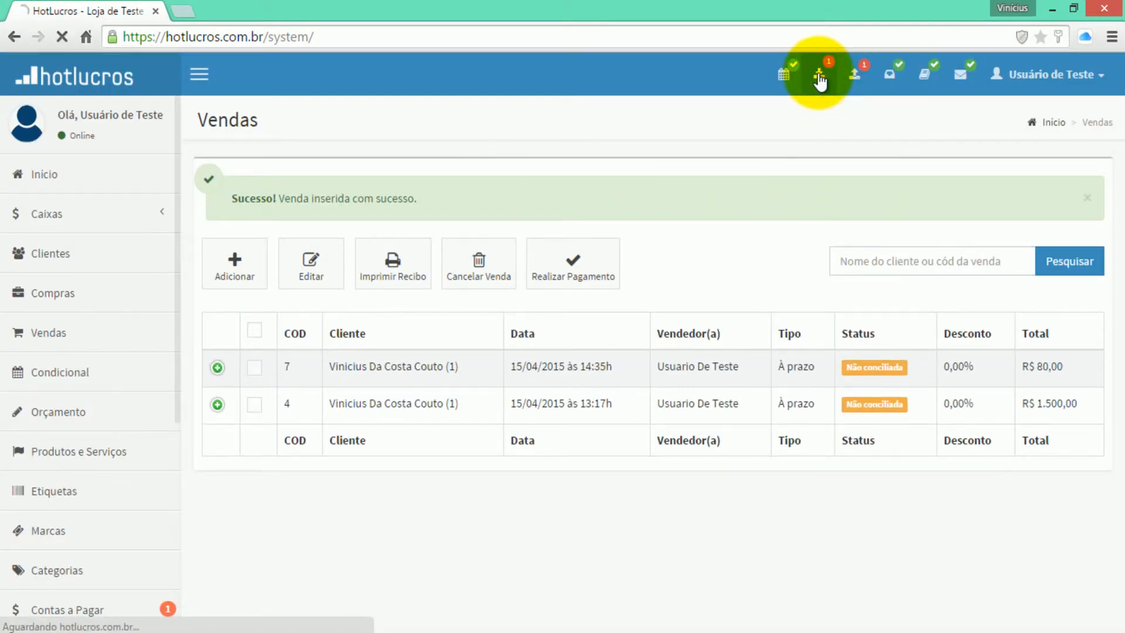
{"action": "left_click", "coordinate": [230, 175]}
{"action": "left_click", "coordinate": [230, 174]}
{"action": "scroll", "coordinate": [283, 195], "scroll_direction": "down", "scroll_amount": 2}
{"action": "scroll", "coordinate": [255, 184], "scroll_direction": "up", "scroll_amount": 2}
{"action": "left_click", "coordinate": [211, 175]}
{"action": "left_click", "coordinate": [211, 175]}
{"action": "left_click", "coordinate": [211, 174]}
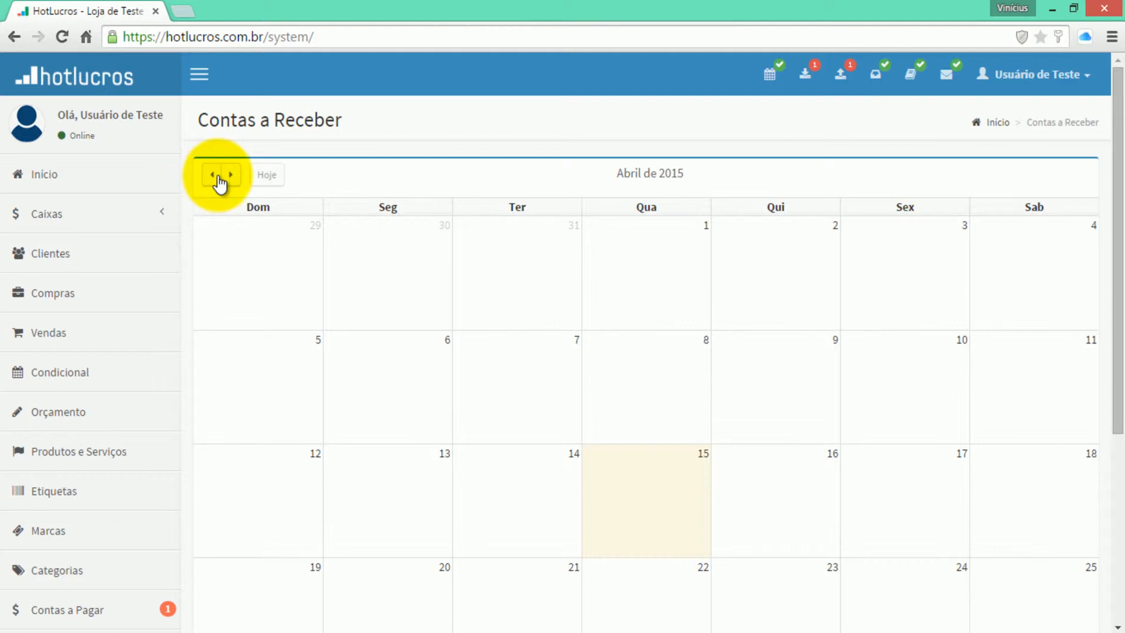
{"action": "left_click", "coordinate": [218, 177]}
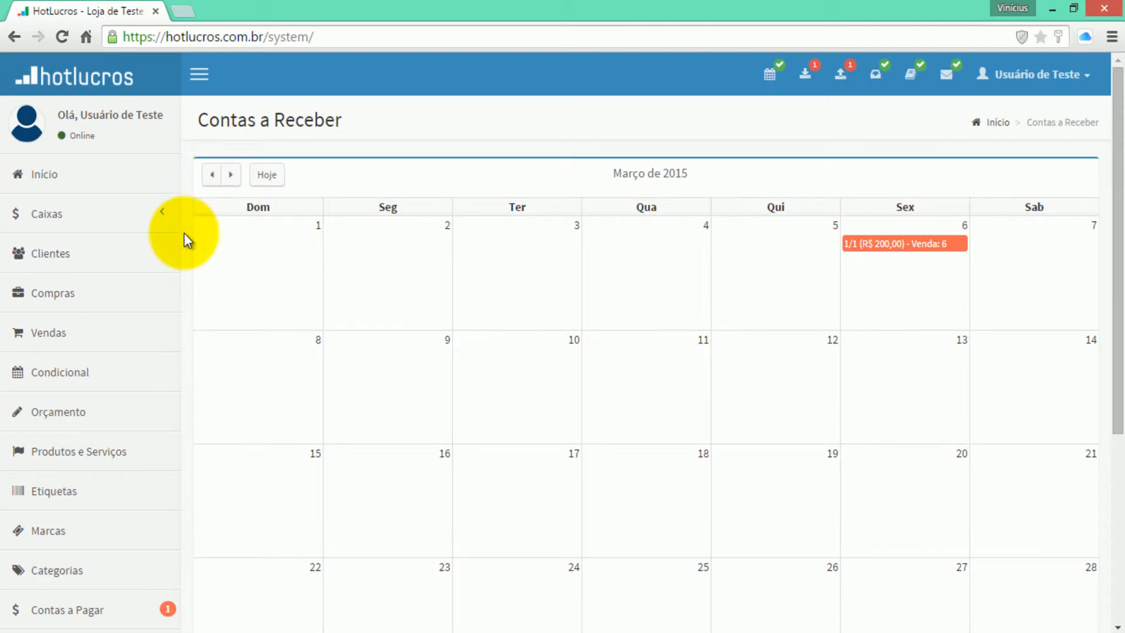
{"action": "left_click", "coordinate": [230, 178]}
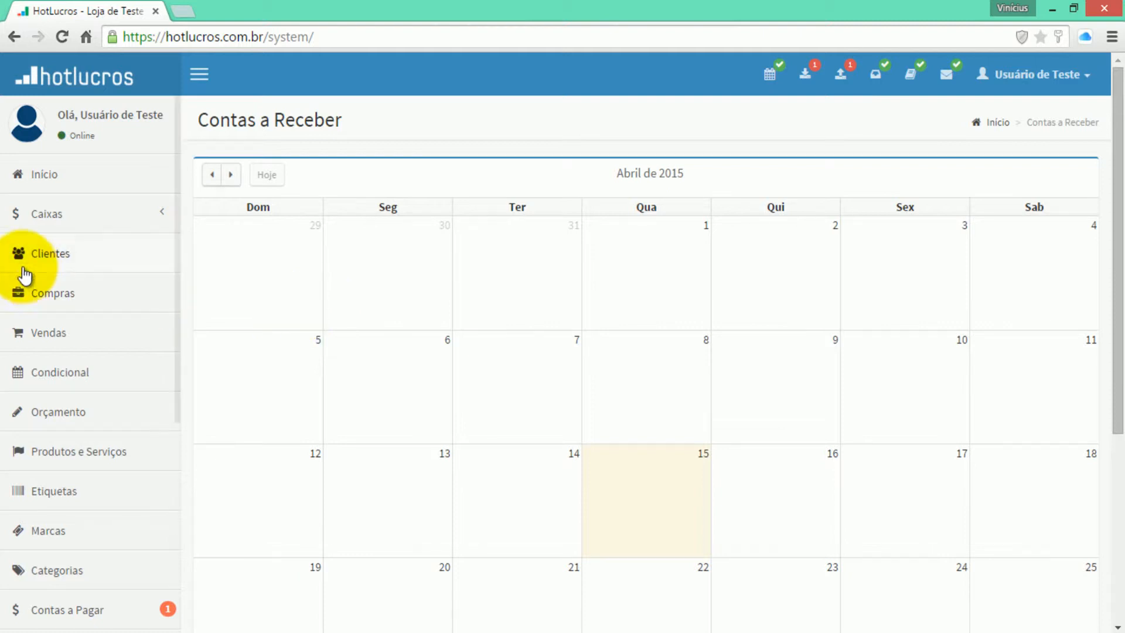
{"action": "left_click", "coordinate": [218, 178]}
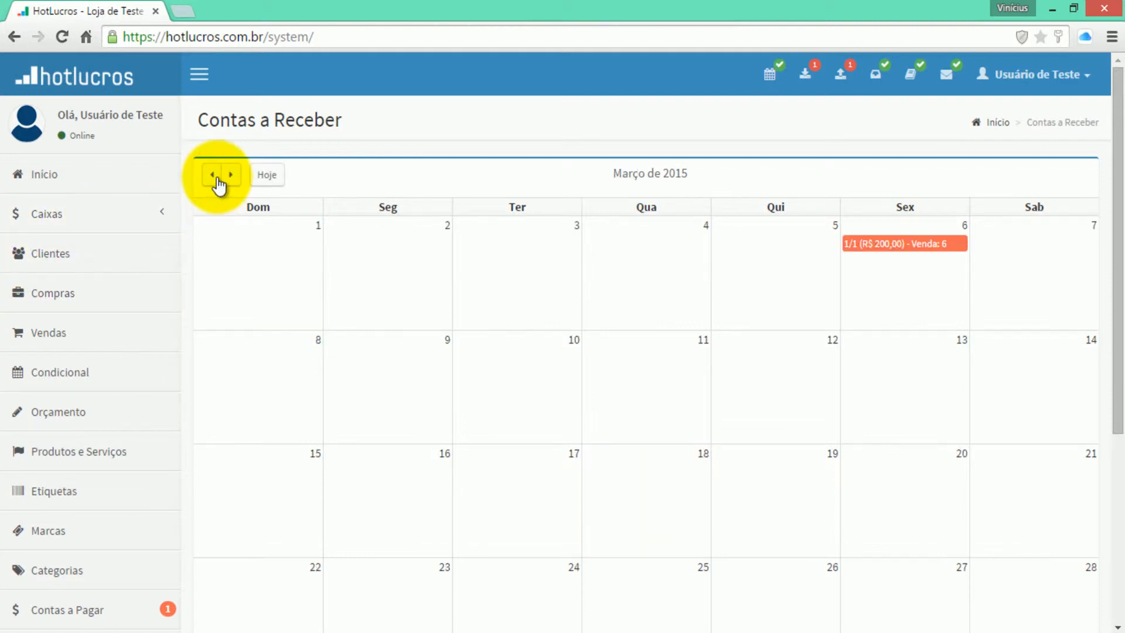
{"action": "left_click", "coordinate": [205, 179]}
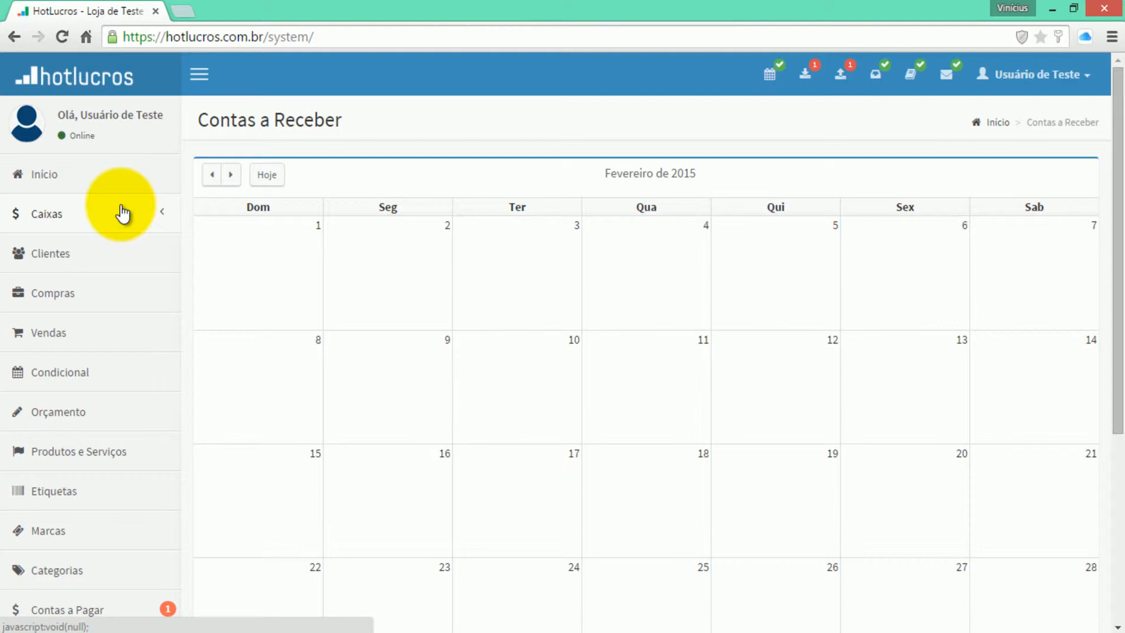
- Expand Caixas and open the Local (Principal) register showing R$ 3.775,00 for 15/04/2015
{"action": "left_click", "coordinate": [122, 214]}
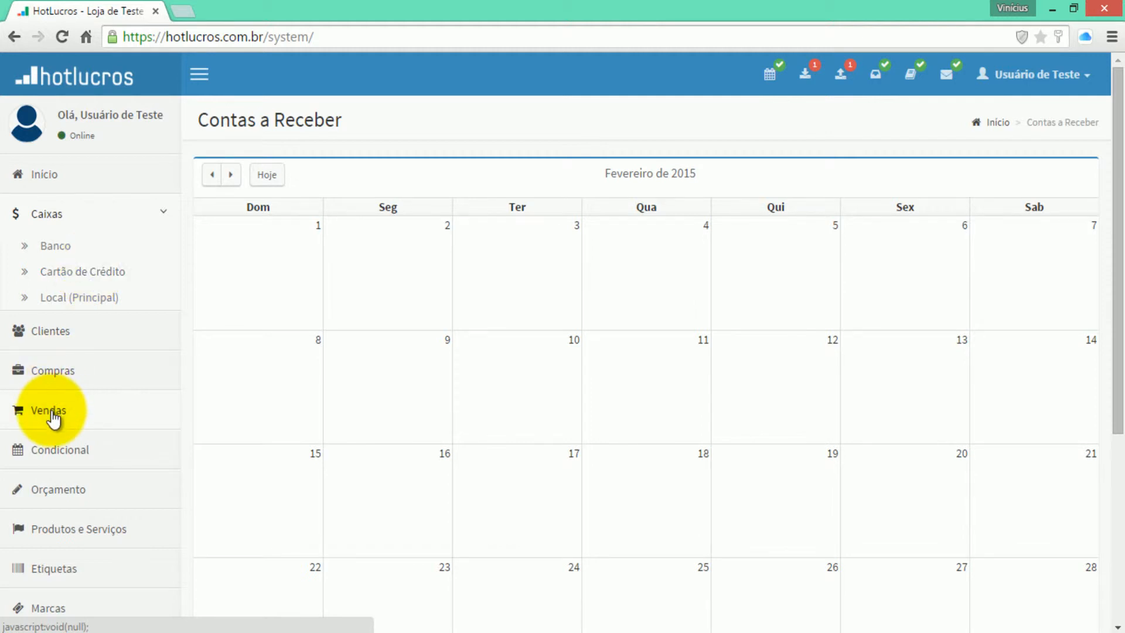
{"action": "scroll", "coordinate": [58, 497], "scroll_direction": "down", "scroll_amount": 4}
{"action": "scroll", "coordinate": [59, 497], "scroll_direction": "down", "scroll_amount": 3}
{"action": "left_click", "coordinate": [76, 511]}
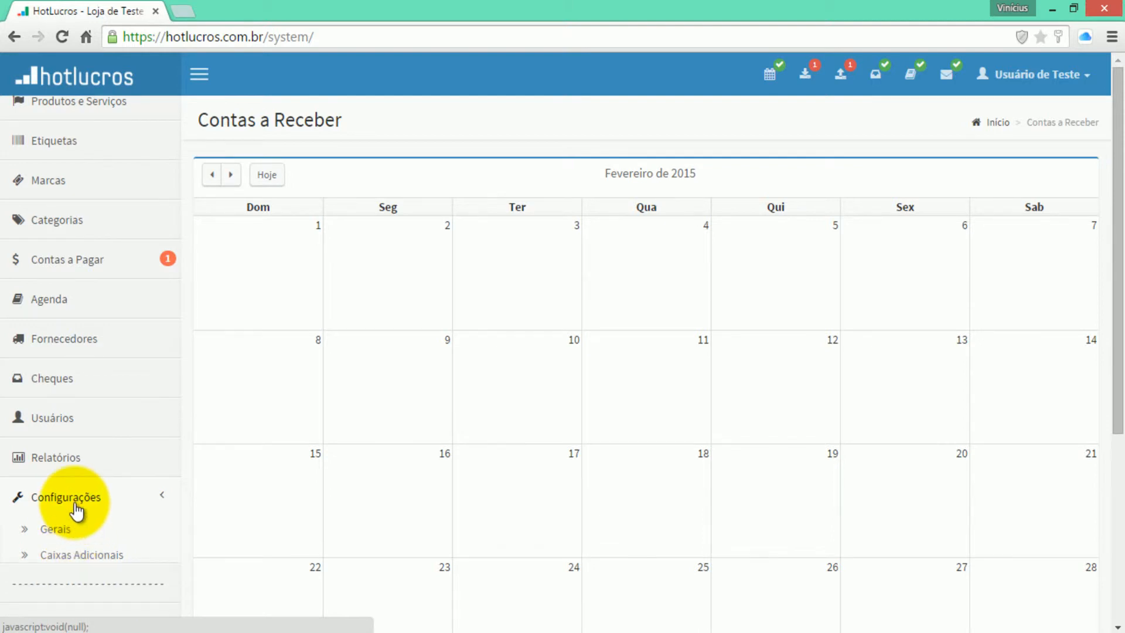
{"action": "scroll", "coordinate": [75, 508], "scroll_direction": "up", "scroll_amount": 7}
{"action": "left_click", "coordinate": [47, 297]}
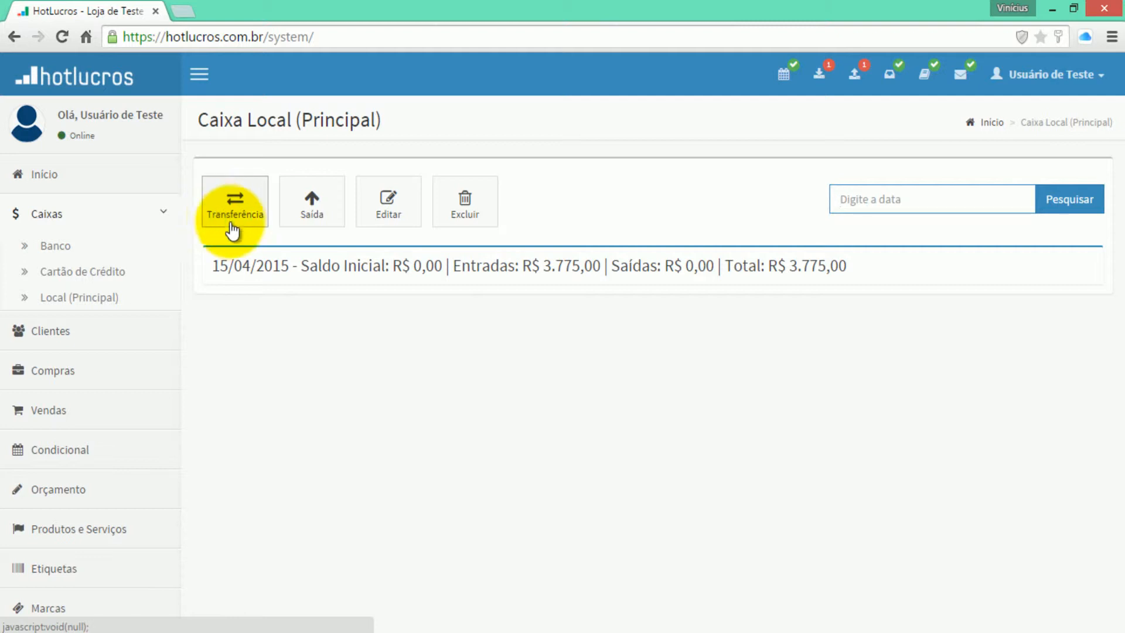
- Expand the 15/04/2015 movements, reload the page, and tick the R$ 421,75 entry
{"action": "left_click", "coordinate": [256, 272]}
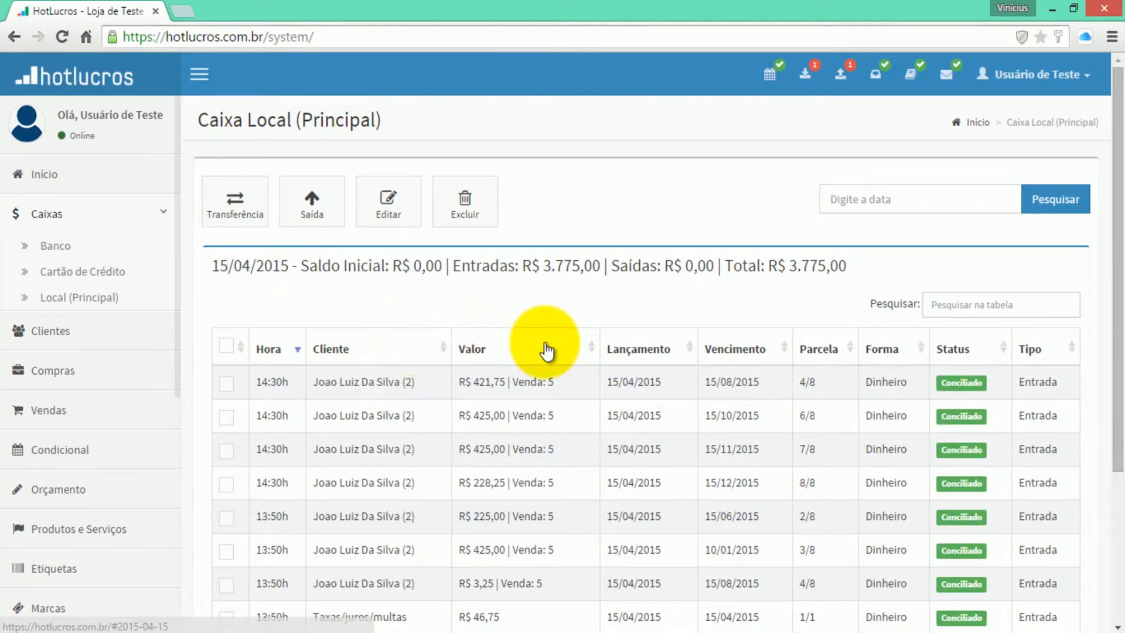
{"action": "scroll", "coordinate": [540, 352], "scroll_direction": "down", "scroll_amount": 3}
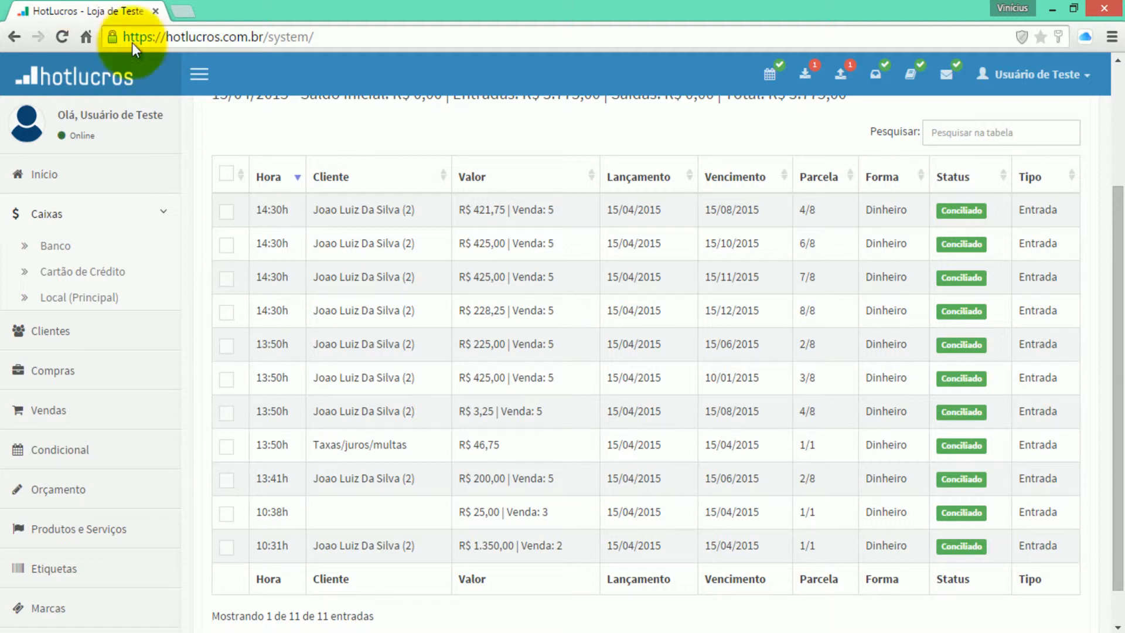
{"action": "left_click", "coordinate": [62, 36]}
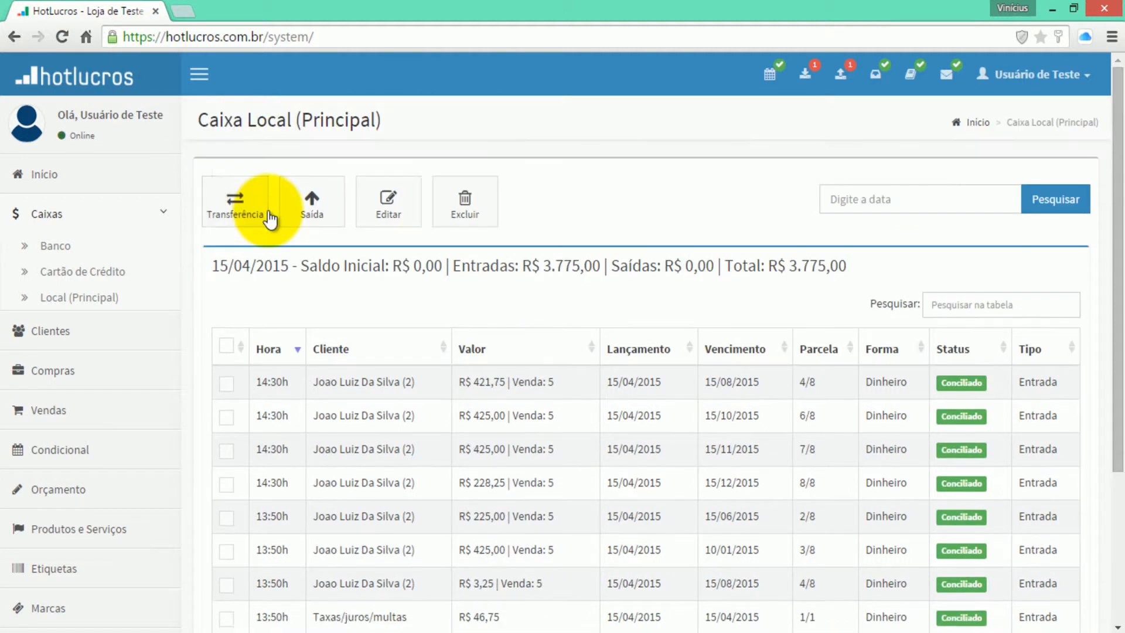
{"action": "left_click", "coordinate": [229, 387]}
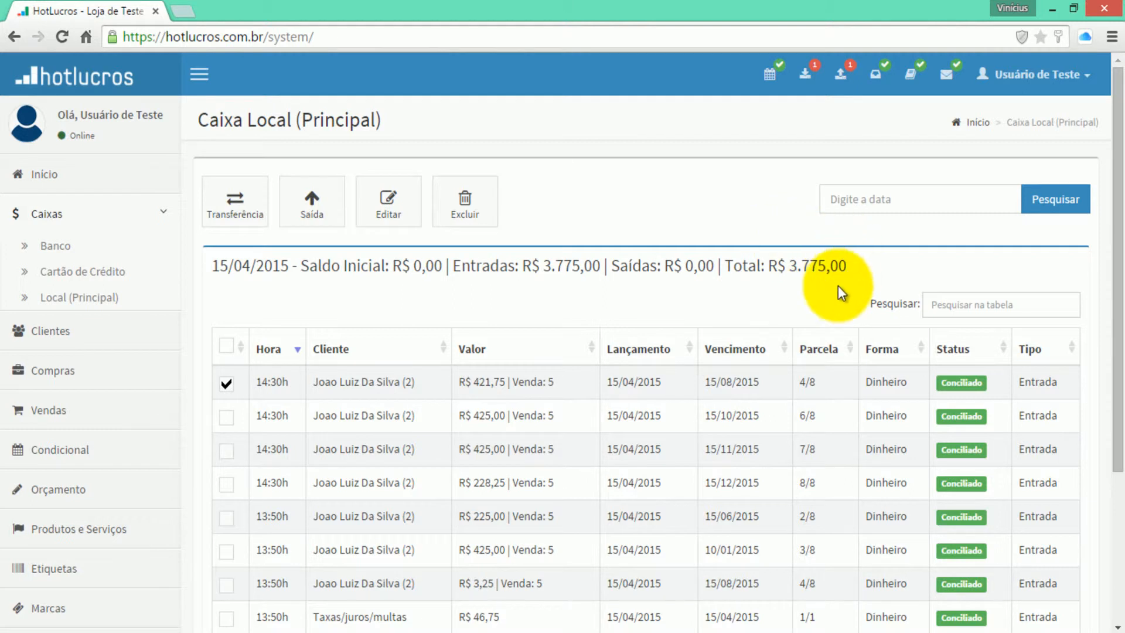
- Change the ticked R$ 421,75 movement's status to Não Conciliado and save it
{"action": "left_click", "coordinate": [406, 221]}
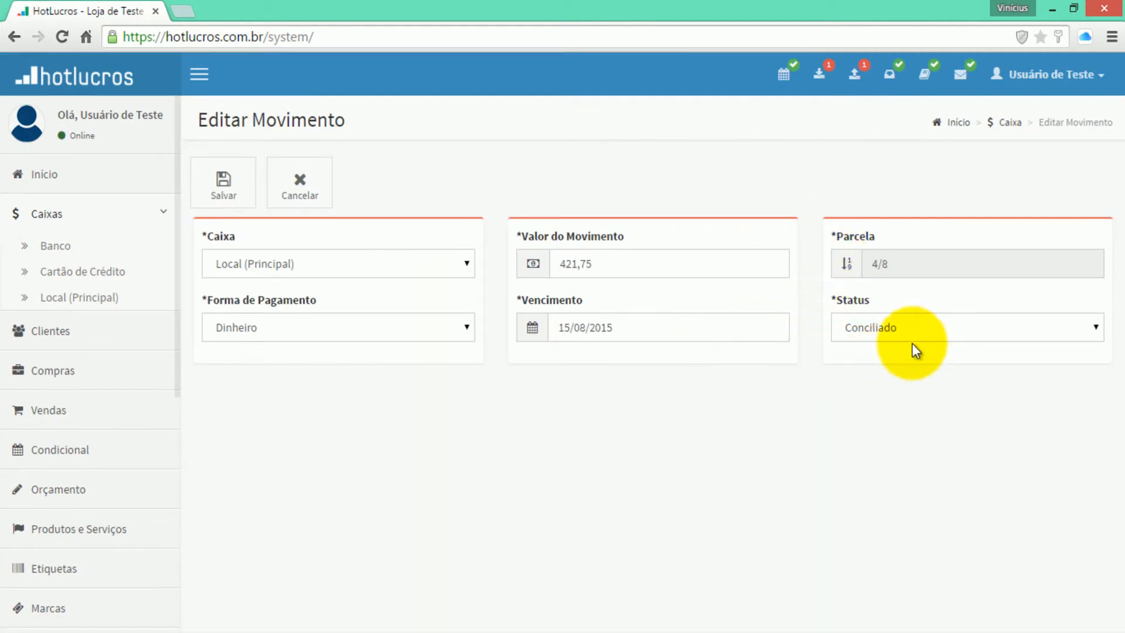
{"action": "left_click", "coordinate": [916, 335]}
{"action": "left_click", "coordinate": [914, 365]}
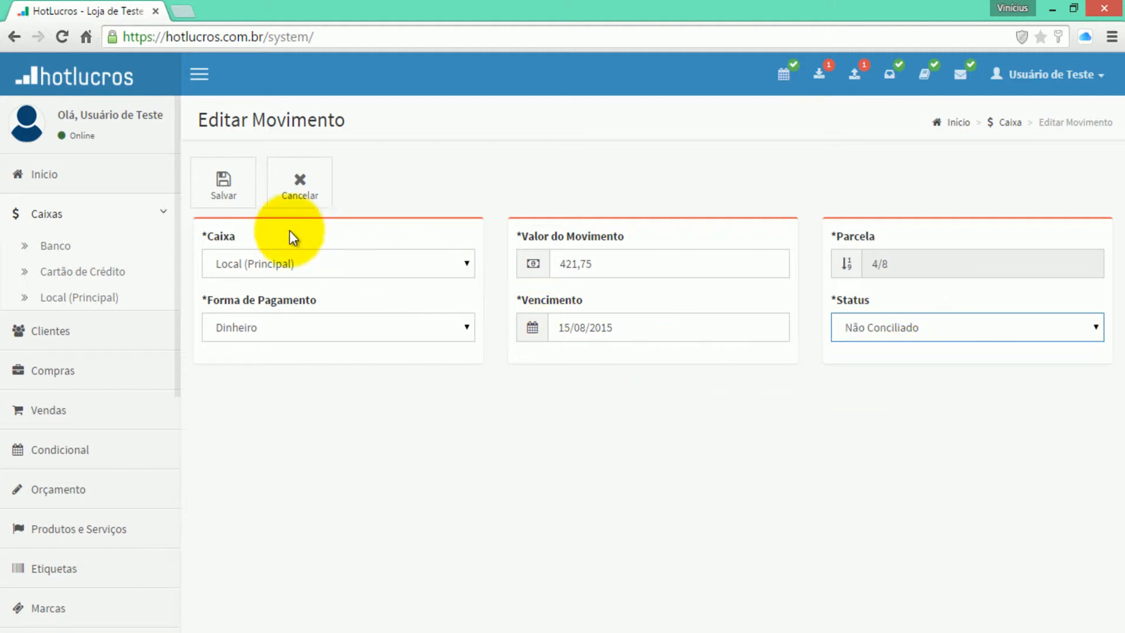
{"action": "left_click", "coordinate": [243, 202]}
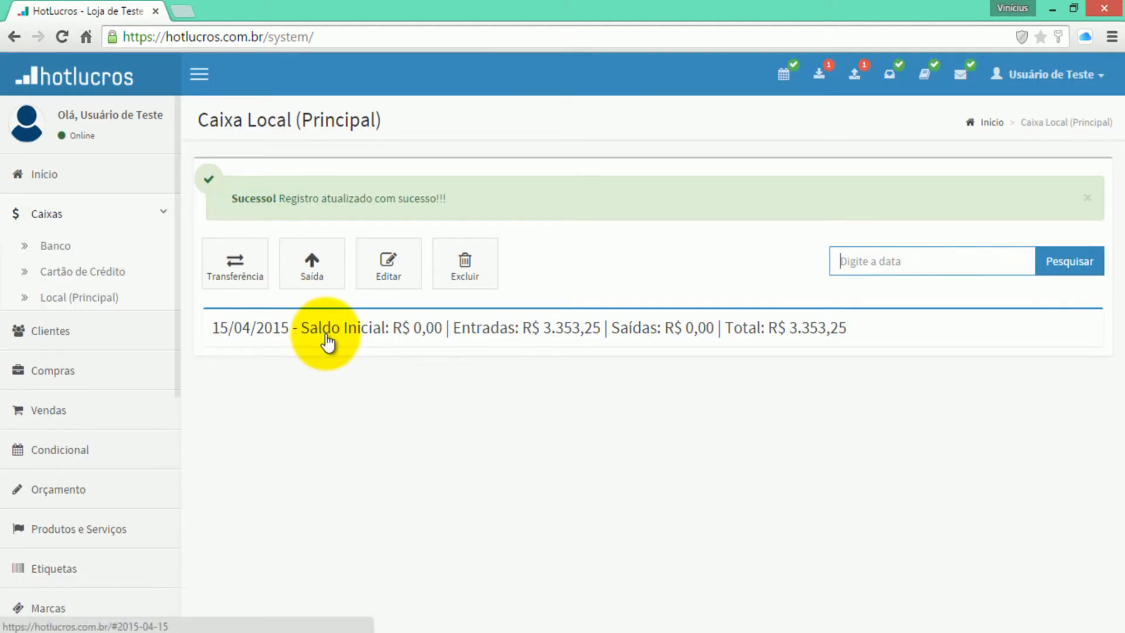
- Expand the 15/04/2015 entries and tick the unreconciled R$ 421,75 row
{"action": "left_click", "coordinate": [827, 335]}
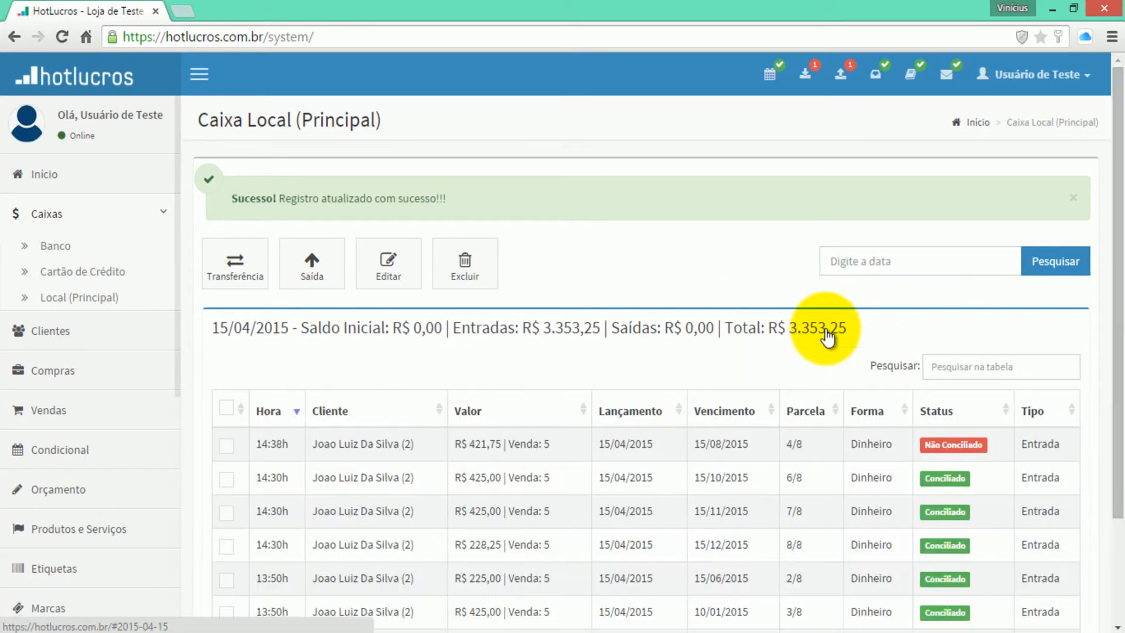
{"action": "scroll", "coordinate": [827, 335], "scroll_direction": "down", "scroll_amount": 1}
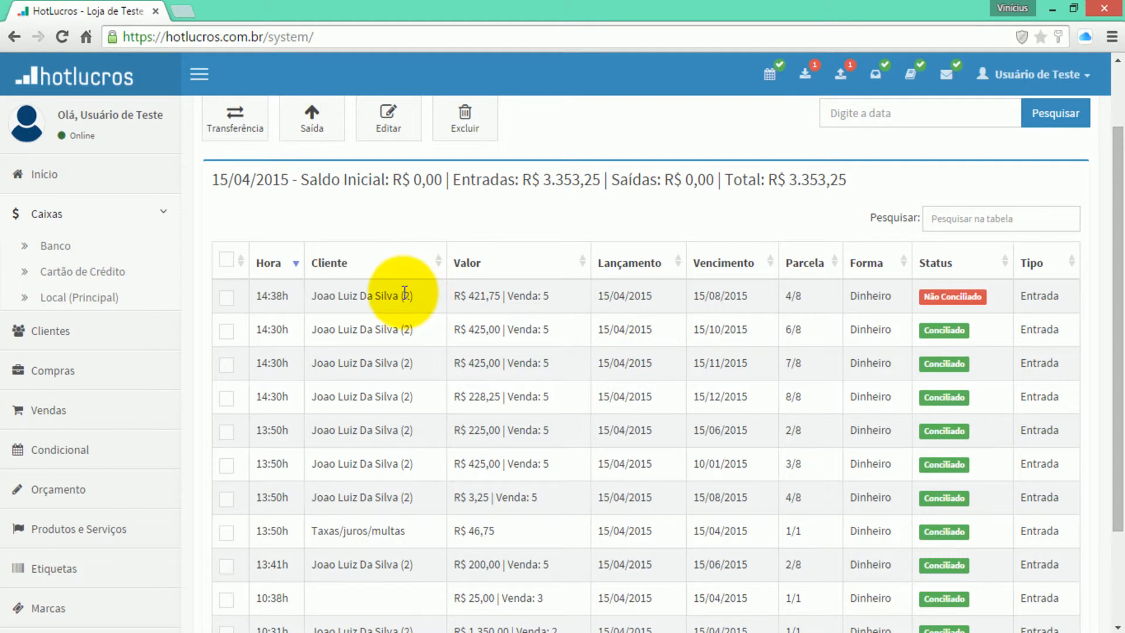
{"action": "double_click", "coordinate": [546, 295]}
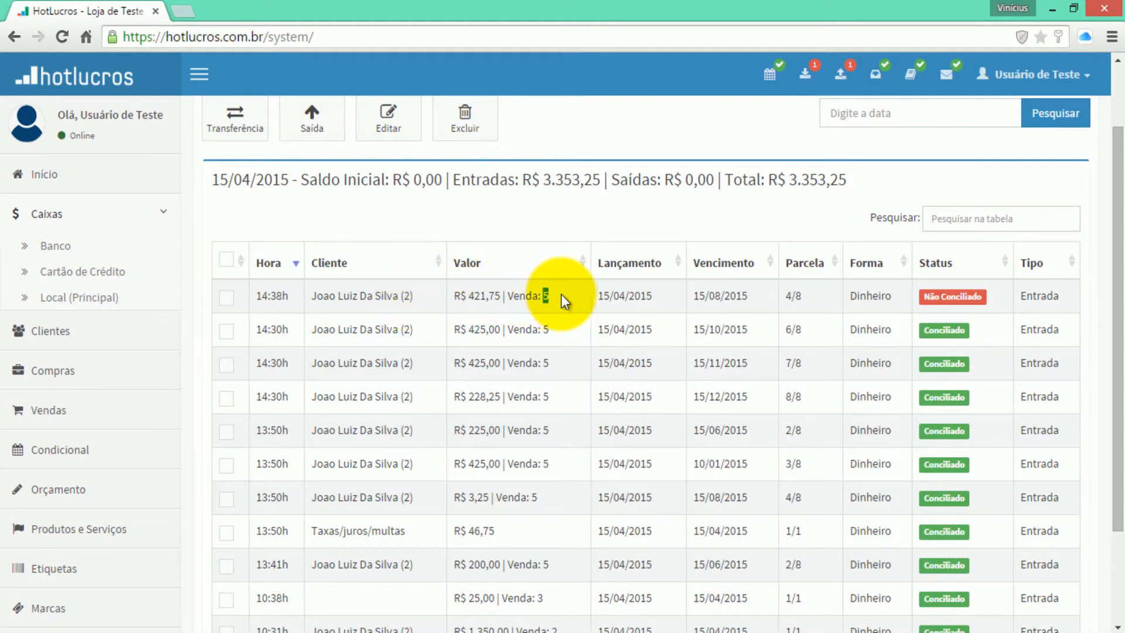
{"action": "left_click", "coordinate": [563, 224]}
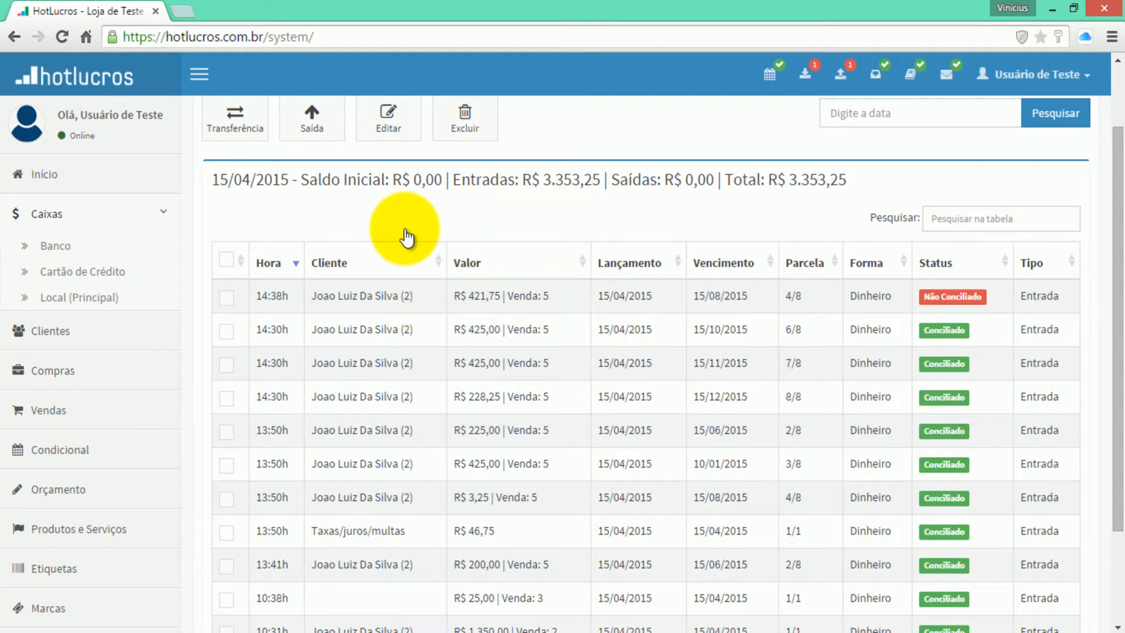
{"action": "left_click", "coordinate": [226, 297]}
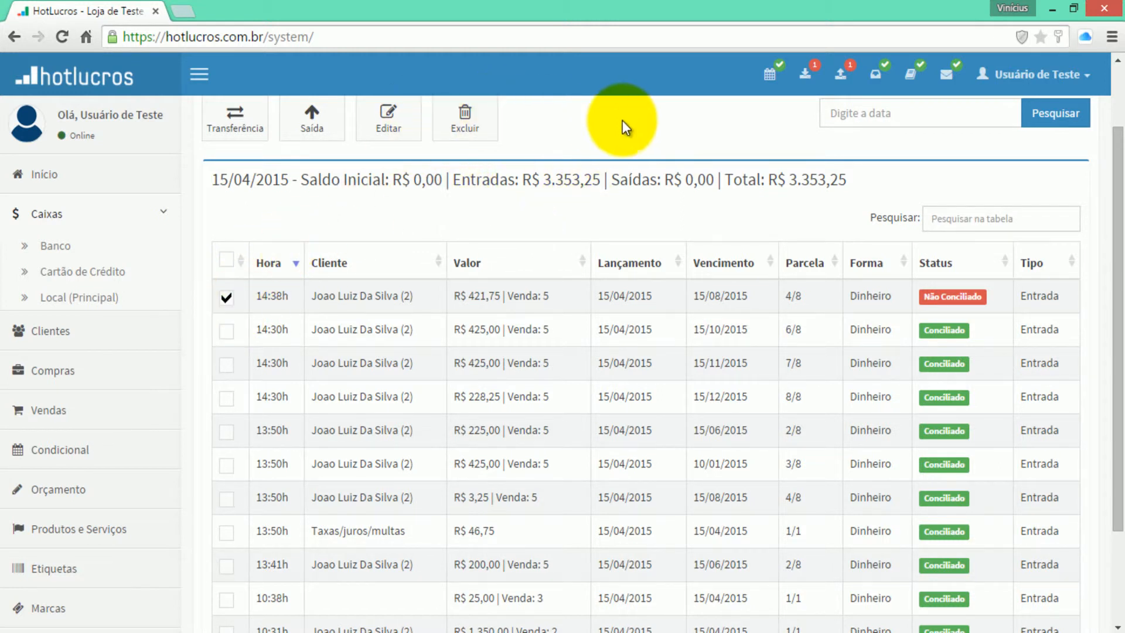
{"action": "scroll", "coordinate": [614, 157], "scroll_direction": "up", "scroll_amount": 2}
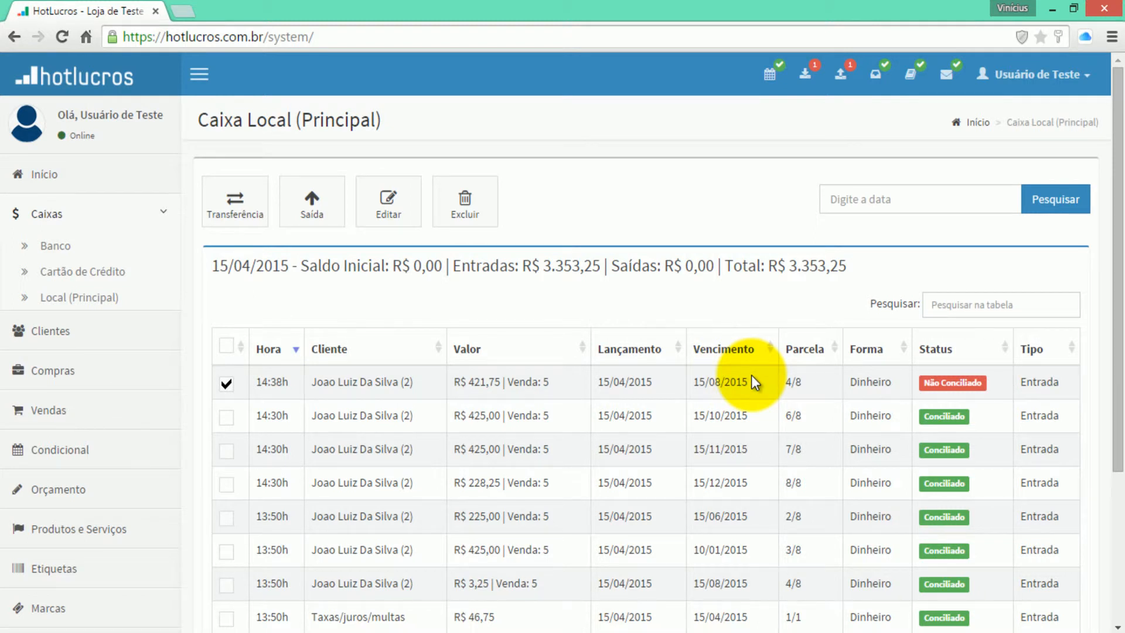
- Set the R$ 421,75 entry back to Conciliado, restoring the 15/04/2015 total to R$ 3.775,00
{"action": "left_click", "coordinate": [401, 215]}
{"action": "left_click", "coordinate": [866, 327]}
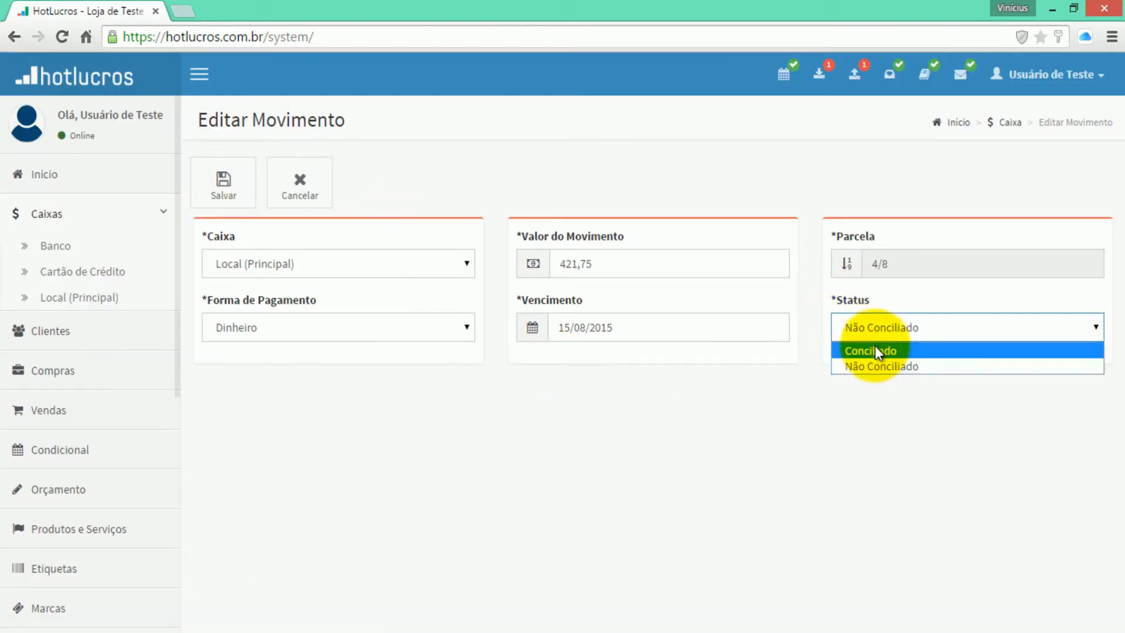
{"action": "left_click", "coordinate": [864, 348]}
{"action": "left_click", "coordinate": [223, 182]}
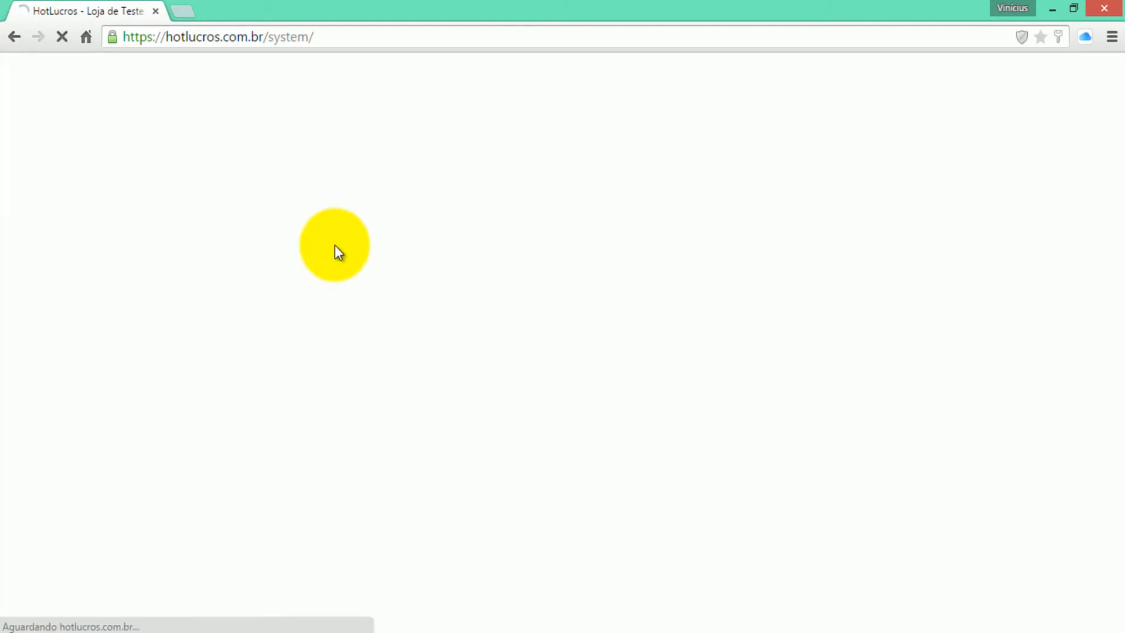
{"action": "left_click", "coordinate": [814, 329]}
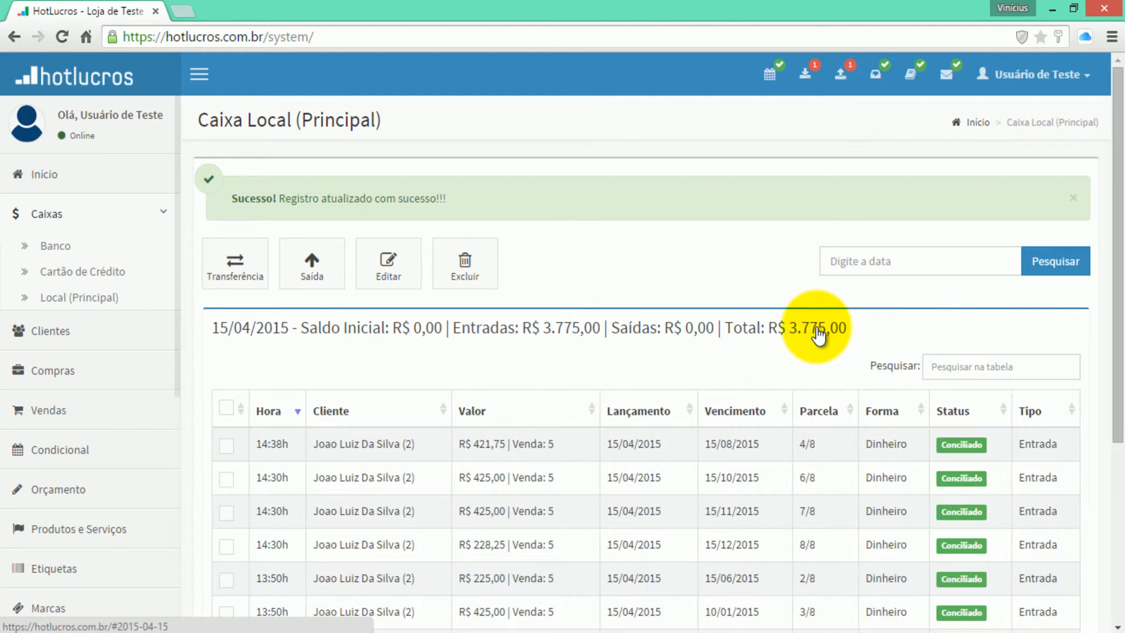
{"action": "left_click", "coordinate": [818, 336]}
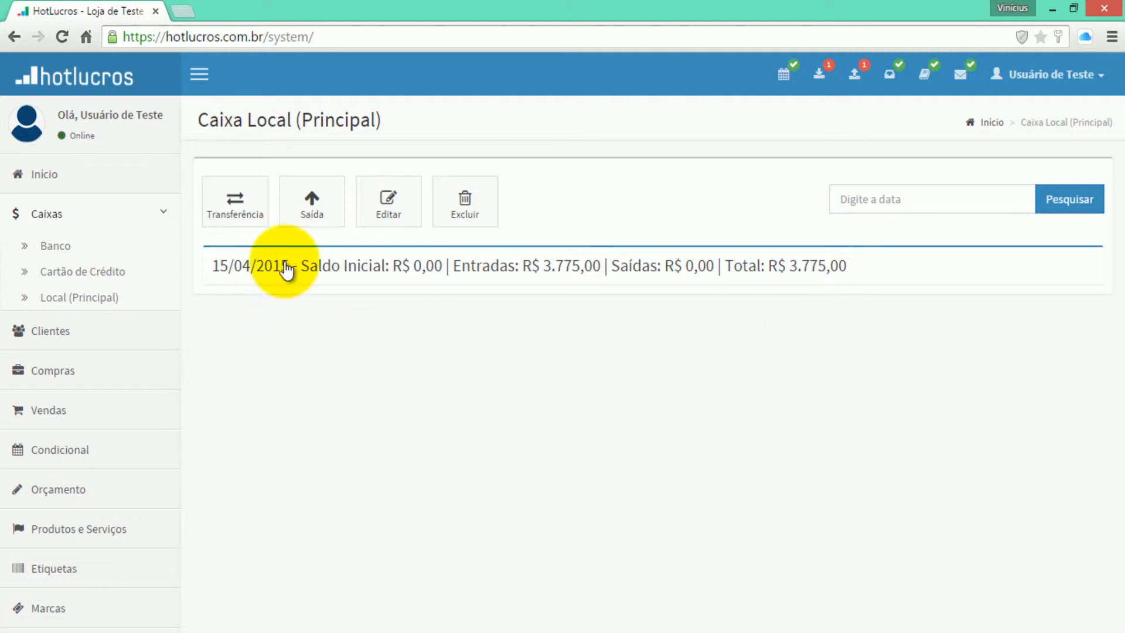
- Log out, sign in with the demo account credentials, and open its Caixa Local (Principal) register
{"action": "left_click", "coordinate": [285, 269]}
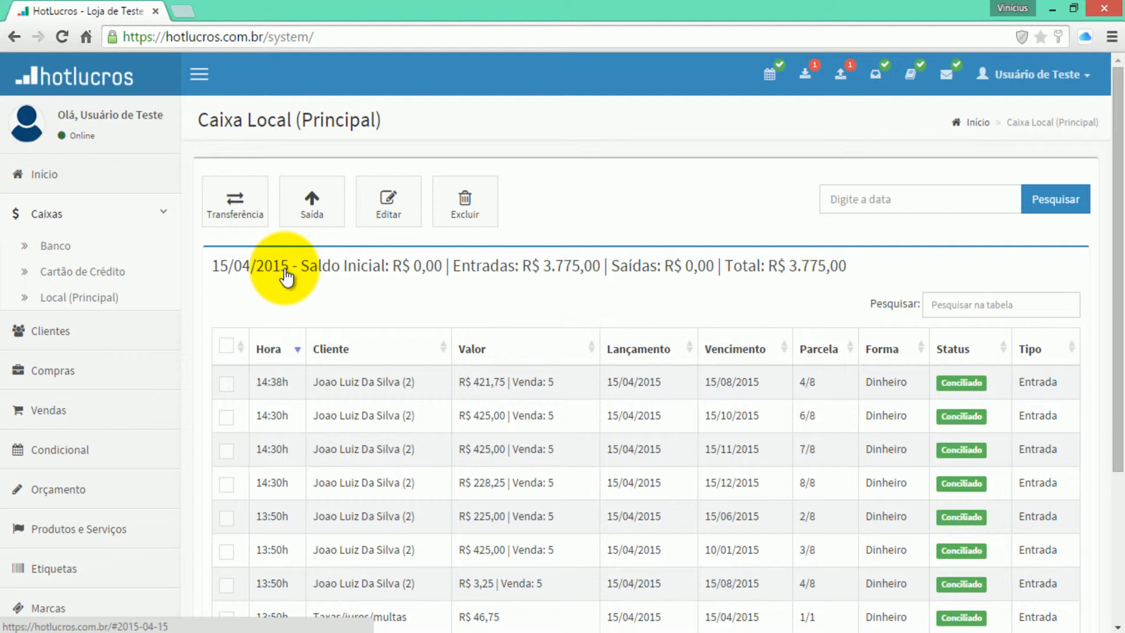
{"action": "left_click", "coordinate": [1028, 74]}
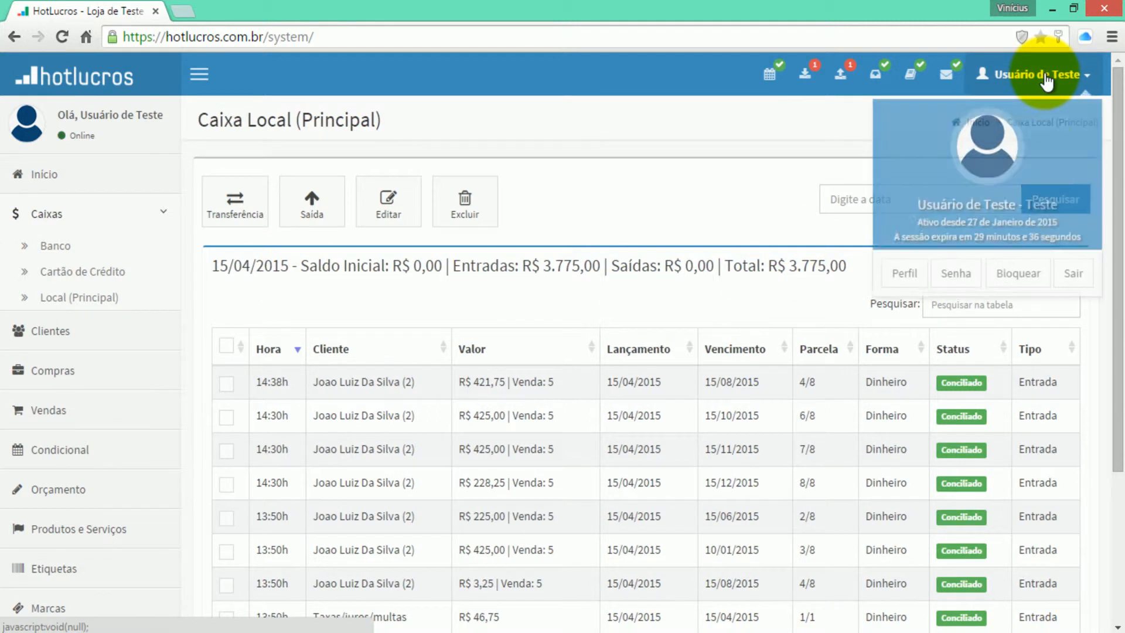
{"action": "left_click", "coordinate": [1061, 271]}
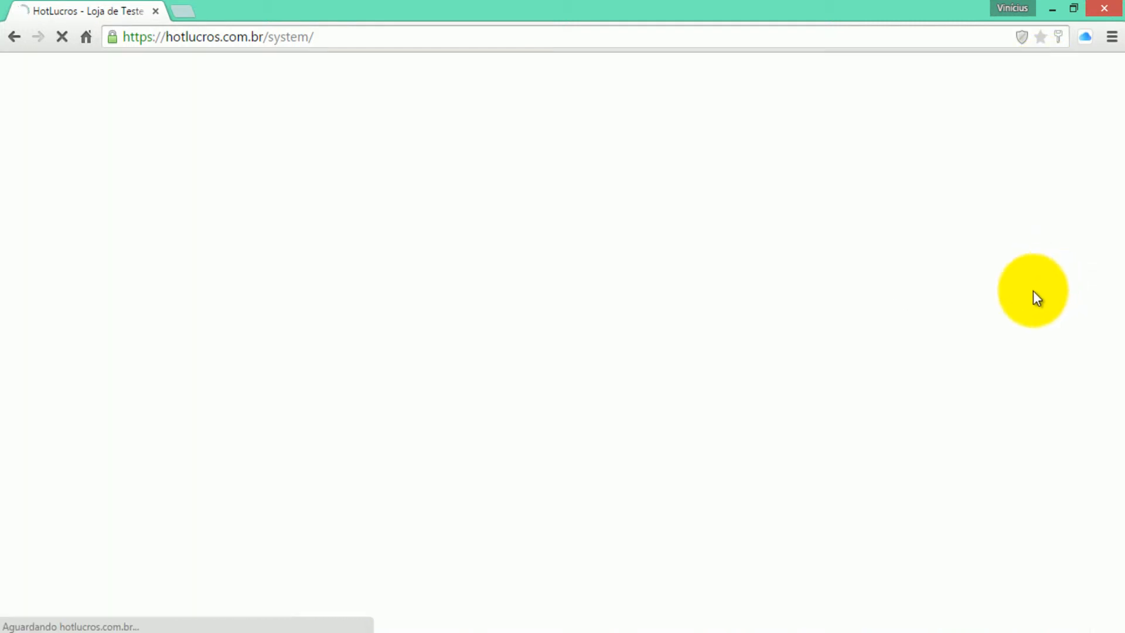
{"action": "type", "text": "demo"}
{"action": "key", "text": "Tab"}
{"action": "type", "text": "demo"}
{"action": "key", "text": "Return"}
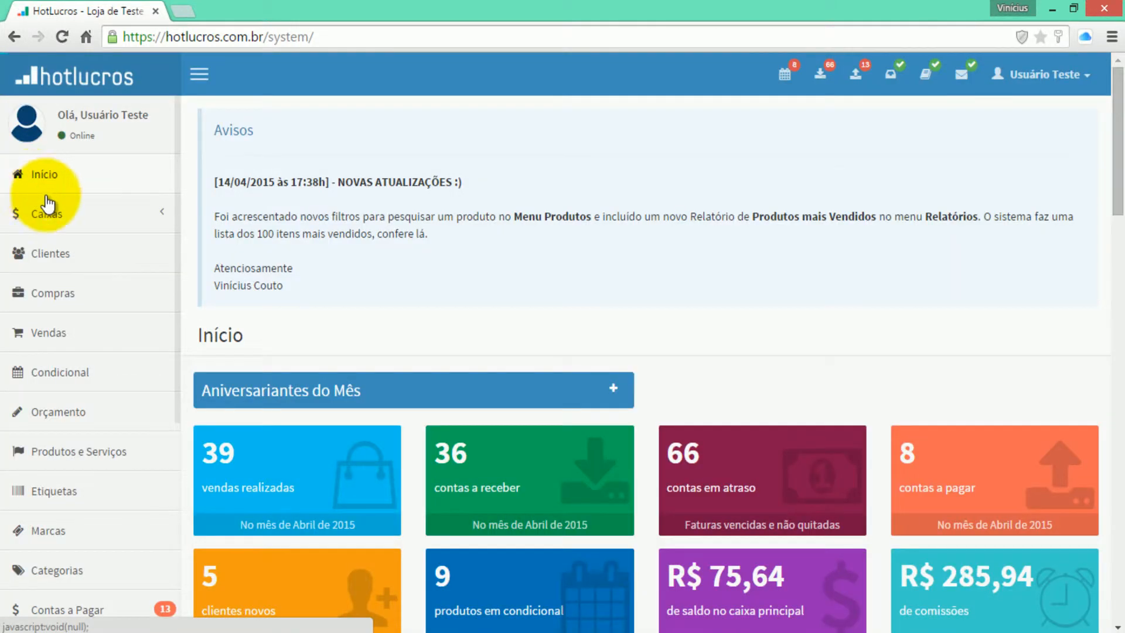
{"action": "left_click", "coordinate": [60, 218]}
{"action": "left_click", "coordinate": [62, 265]}
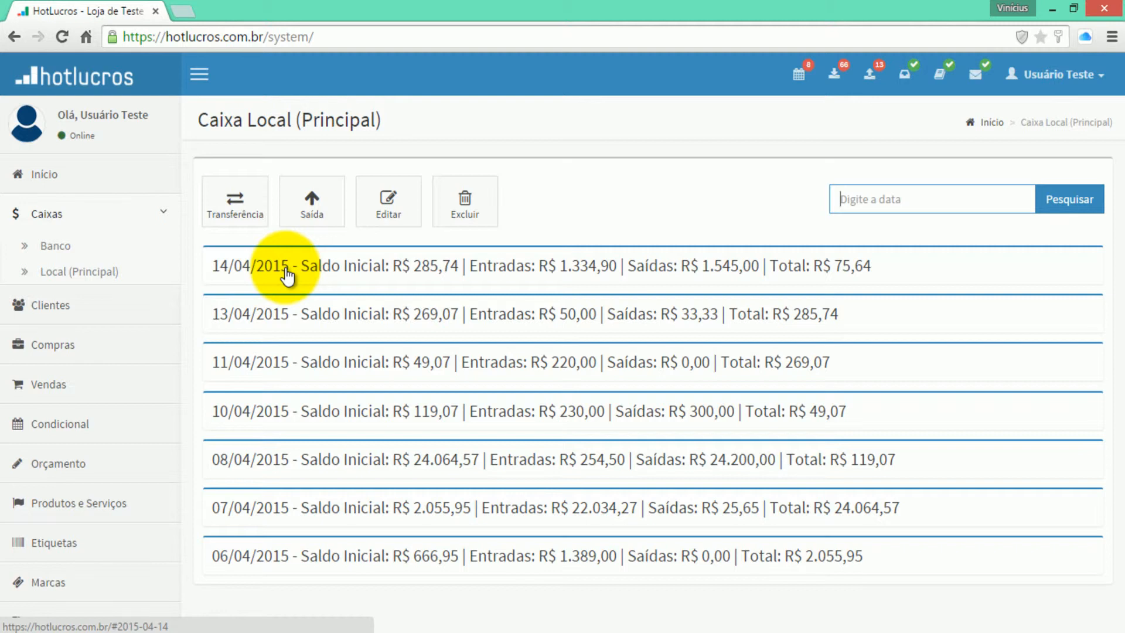
- Expand the 14/04/2015 transactions and sort them by Valor, Cliente, then Hora descending
{"action": "left_click", "coordinate": [287, 273]}
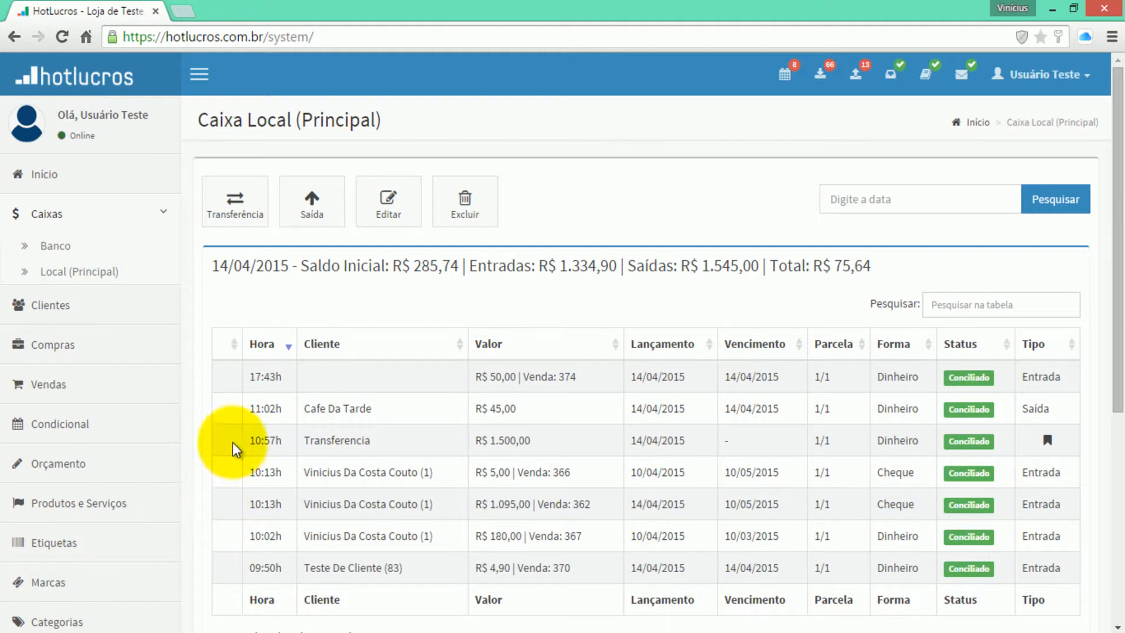
{"action": "left_click", "coordinate": [615, 345]}
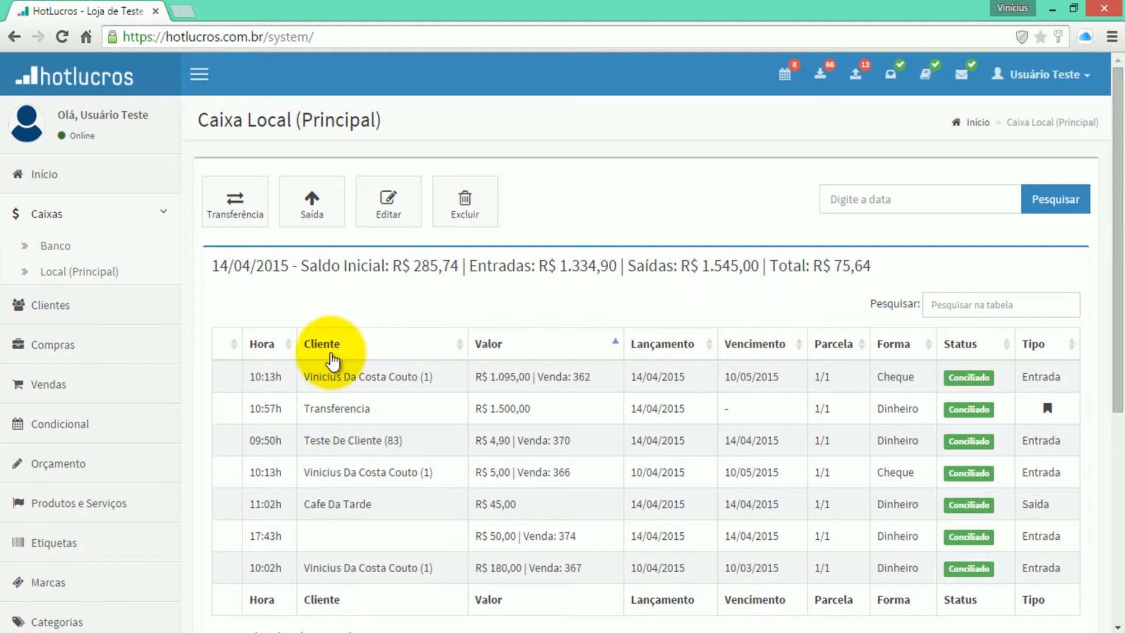
{"action": "left_click", "coordinate": [331, 351]}
{"action": "scroll", "coordinate": [873, 328], "scroll_direction": "down", "scroll_amount": 2}
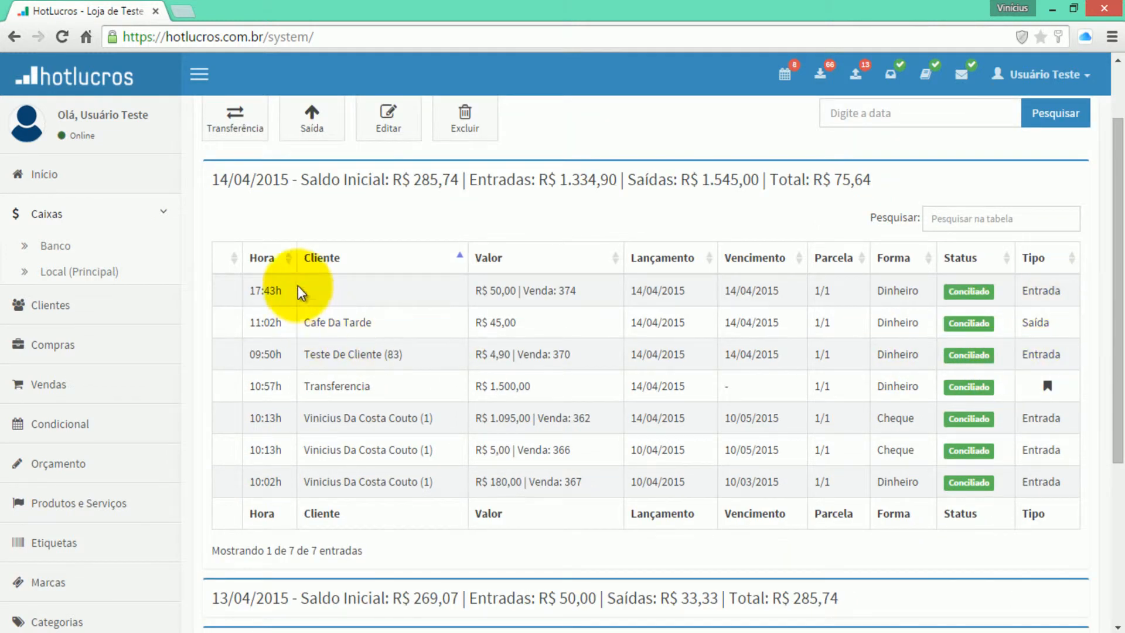
{"action": "left_click", "coordinate": [288, 259]}
{"action": "left_click", "coordinate": [287, 261]}
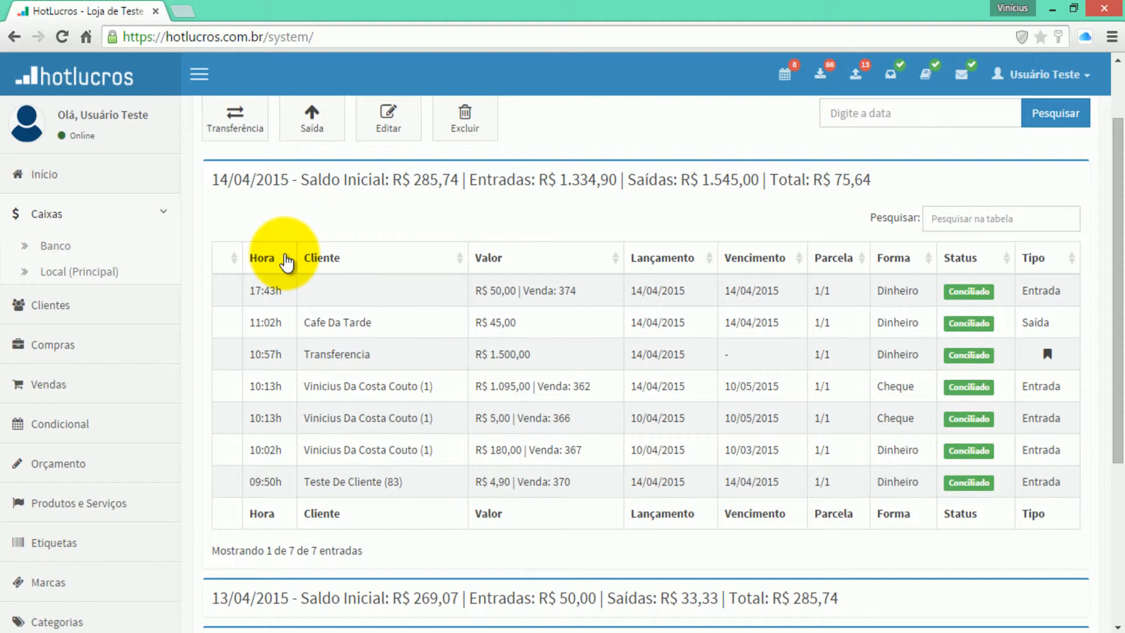
{"action": "scroll", "coordinate": [286, 263], "scroll_direction": "up", "scroll_amount": 3}
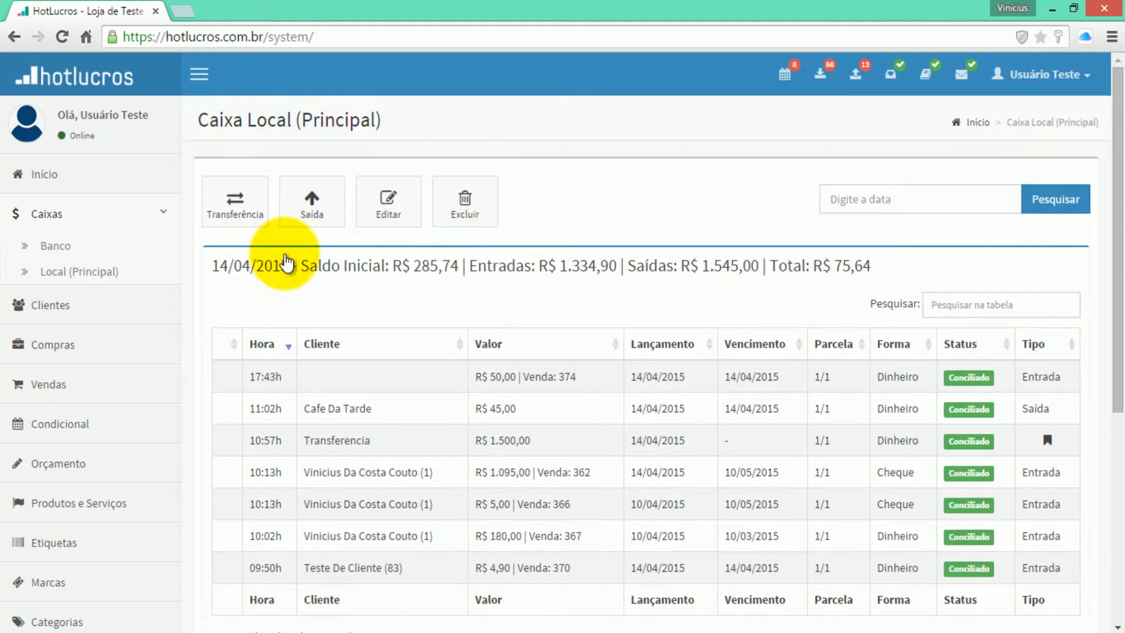
- Log out, sign back into the original test account with its password, and open Caixa Local (Principal)
{"action": "left_click", "coordinate": [1031, 74]}
{"action": "left_click", "coordinate": [1061, 272]}
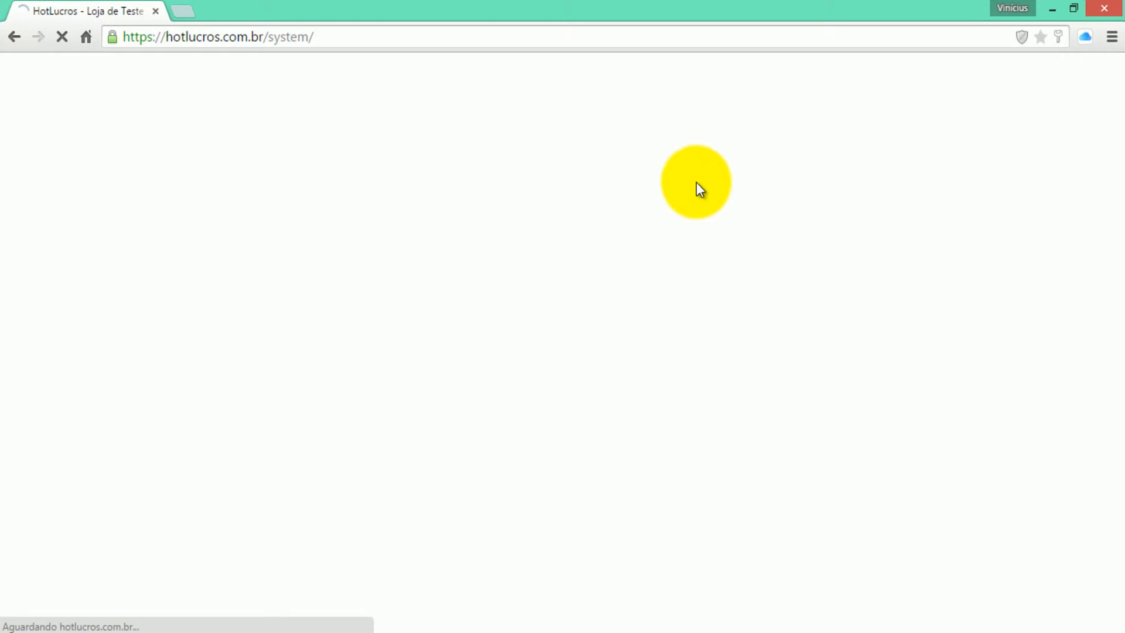
{"action": "type", "text": "teste"}
{"action": "key", "text": "Tab"}
{"action": "type", "text": "123456"}
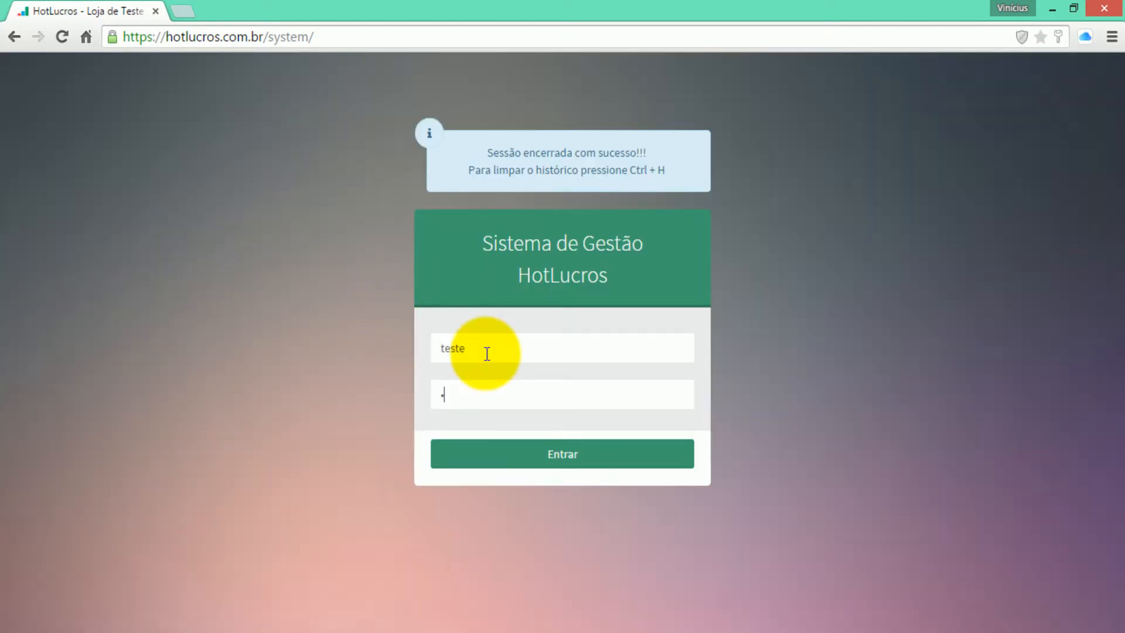
{"action": "type", "text": "••••••••"}
{"action": "key", "text": "Return"}
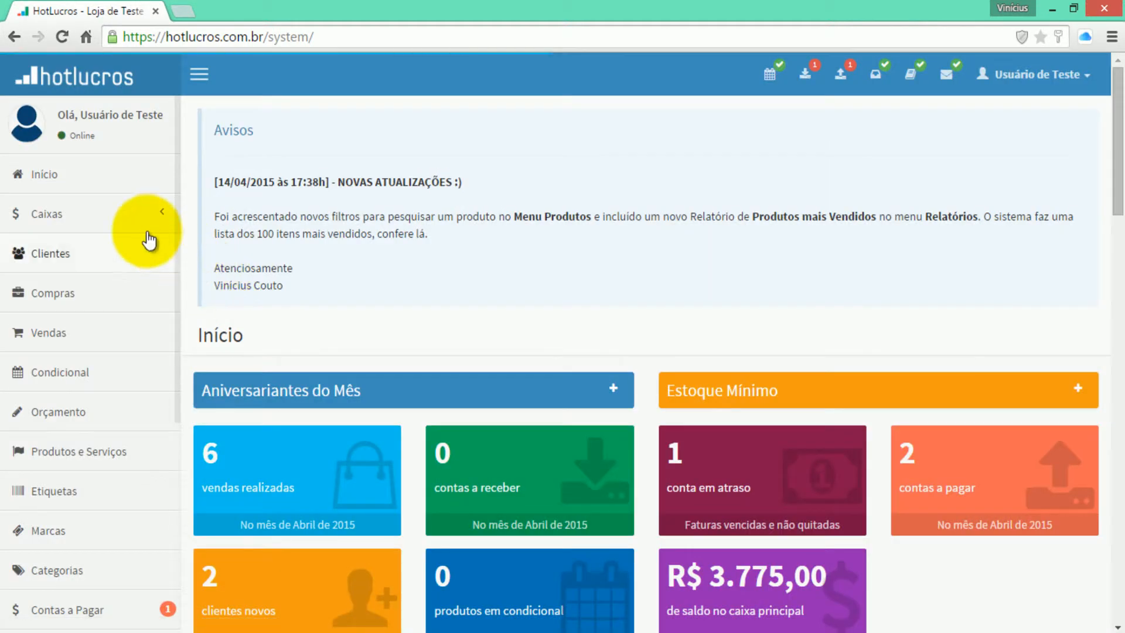
{"action": "left_click", "coordinate": [94, 226]}
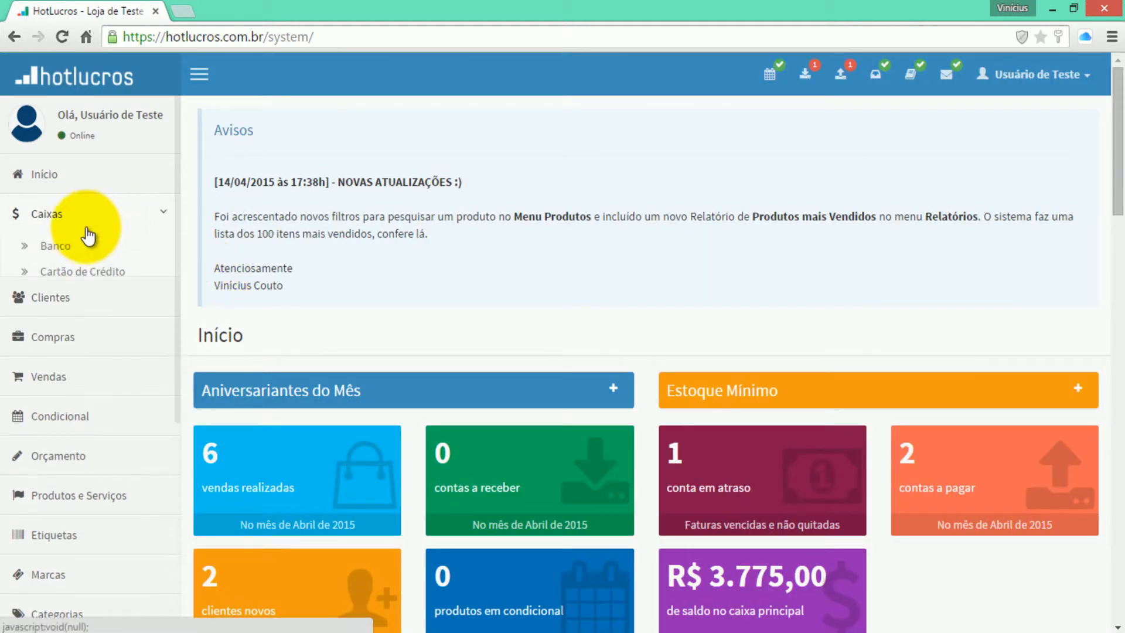
{"action": "left_click", "coordinate": [71, 300]}
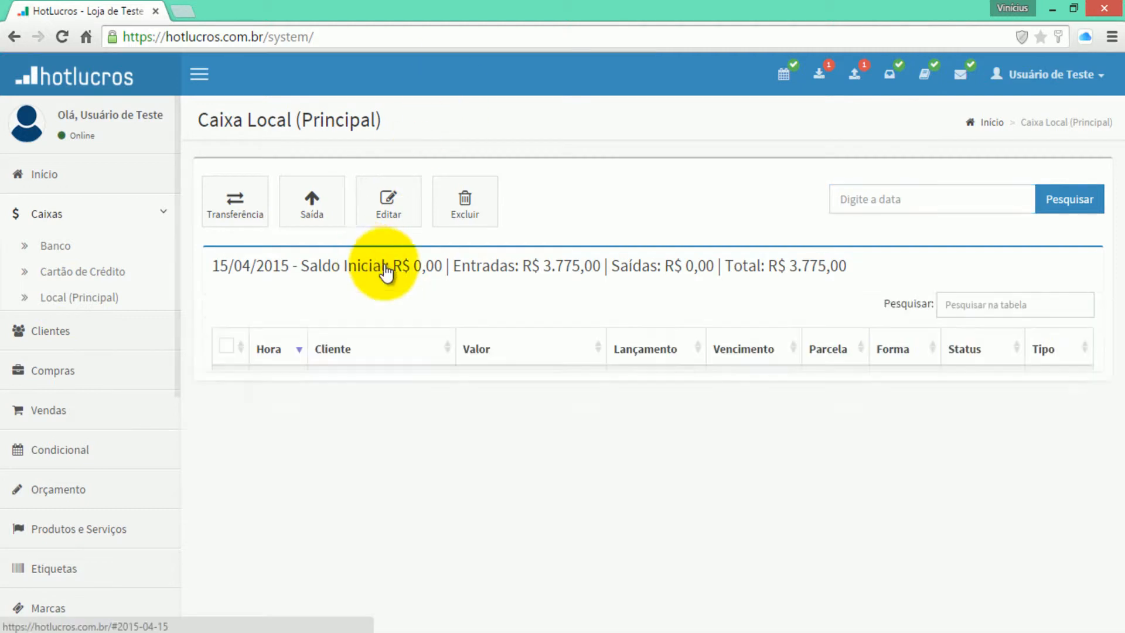
- Expand the 15/04/2015 line of Caixa Local (Principal) to list its R$ 3.775,00 of entries
{"action": "left_click", "coordinate": [372, 266]}
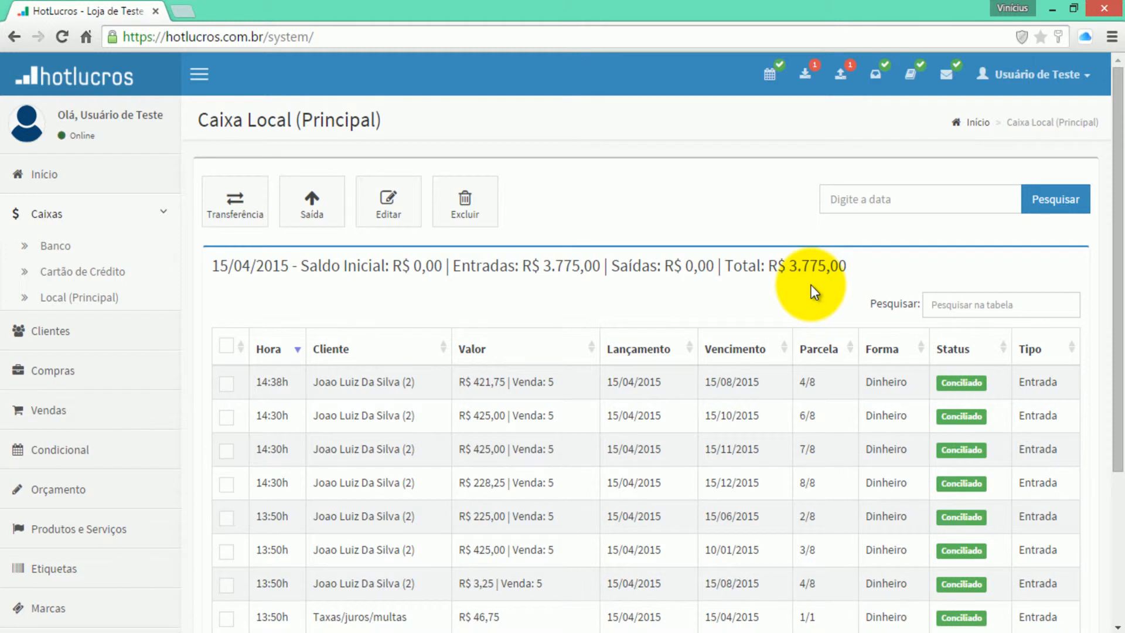
- Start a Dinheiro transfer from Local (Principal) to Banco
{"action": "left_click", "coordinate": [257, 214]}
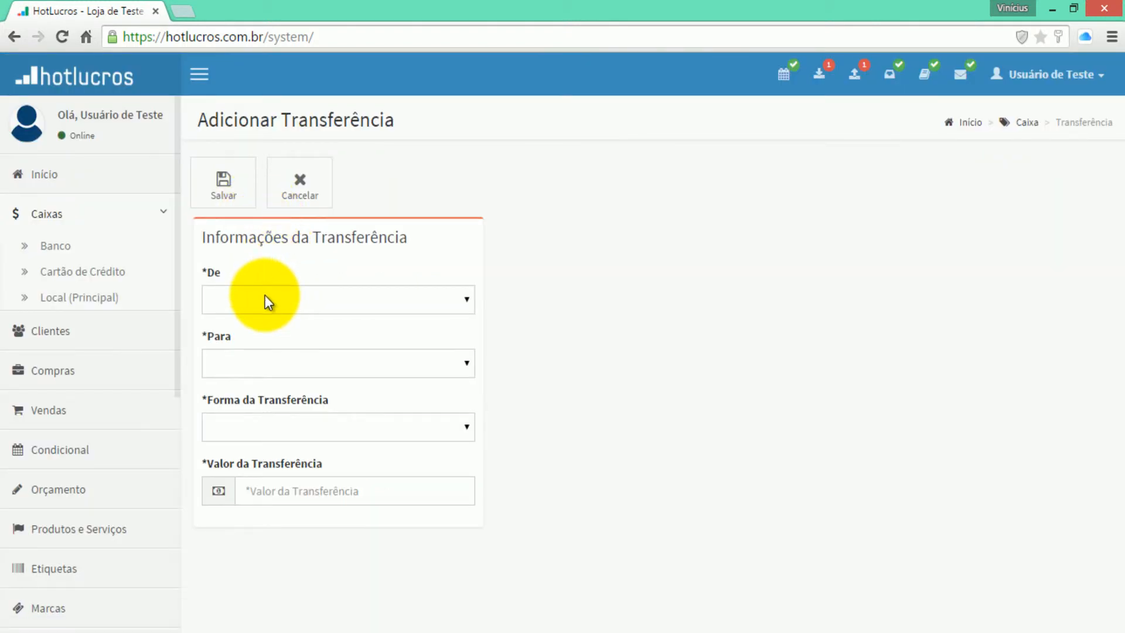
{"action": "left_click", "coordinate": [267, 301]}
{"action": "left_click", "coordinate": [258, 370]}
{"action": "left_click", "coordinate": [258, 366]}
{"action": "left_click", "coordinate": [247, 408]}
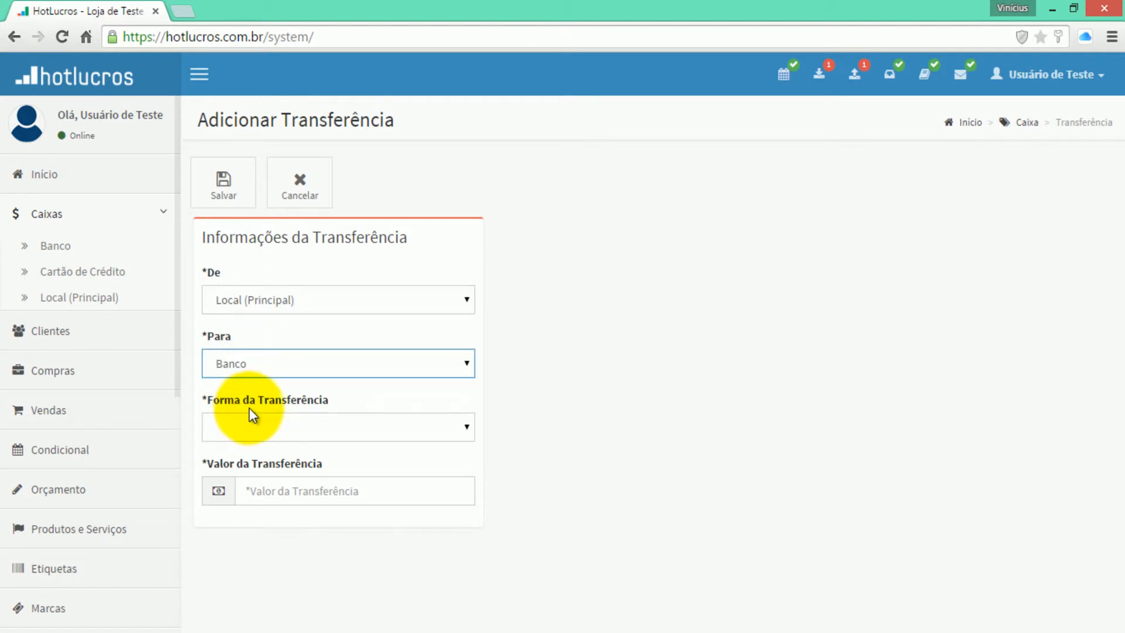
{"action": "left_click", "coordinate": [254, 433]}
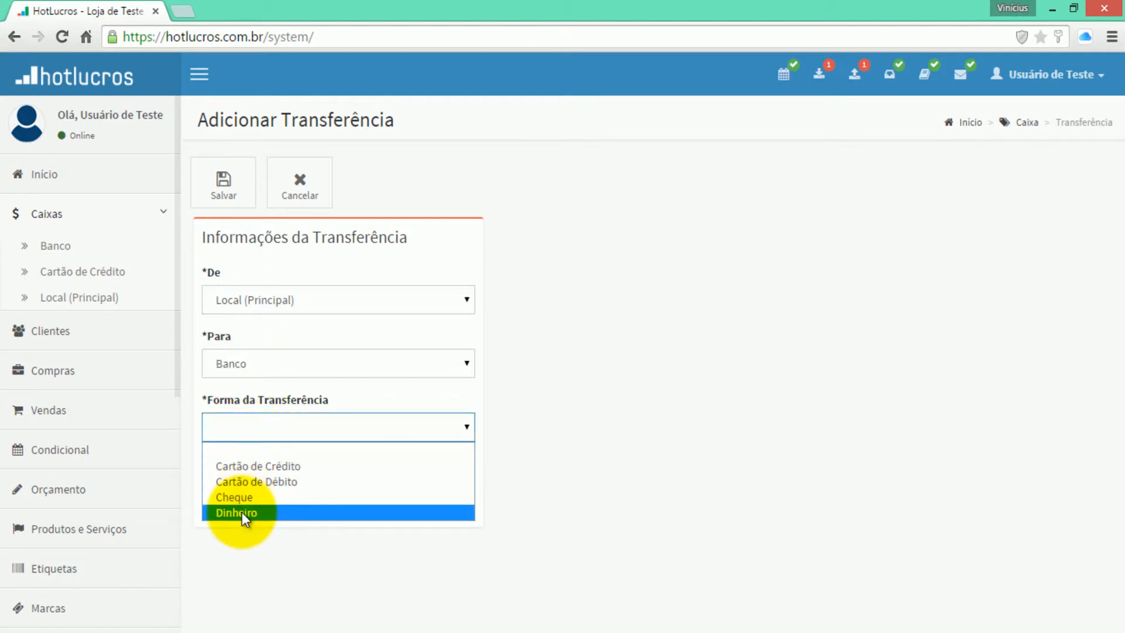
{"action": "left_click", "coordinate": [244, 514]}
- Set the transfer amount to 3.700,00 and save the transfer
{"action": "left_click", "coordinate": [255, 492]}
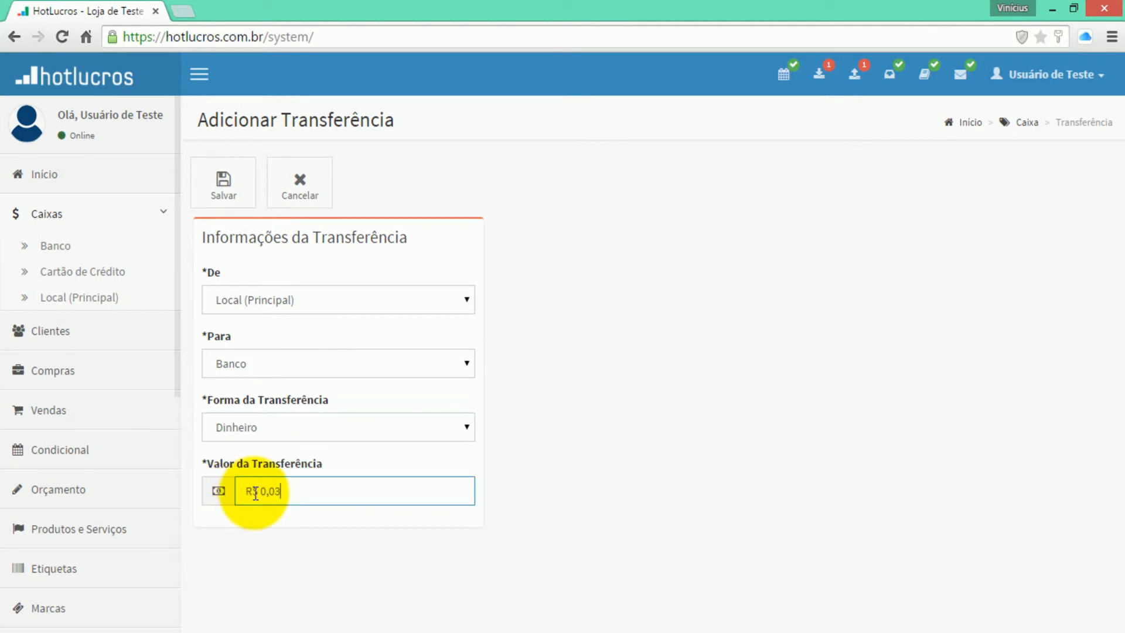
{"action": "type", "text": "3.775,"}
{"action": "type", "text": "00"}
{"action": "key", "text": "Left"}
{"action": "key", "text": "Left"}
{"action": "key", "text": "BackSpace"}
{"action": "key", "text": "BackSpace"}
{"action": "key", "text": "BackSpace"}
{"action": "type", "text": "0000"}
{"action": "left_click", "coordinate": [496, 482]}
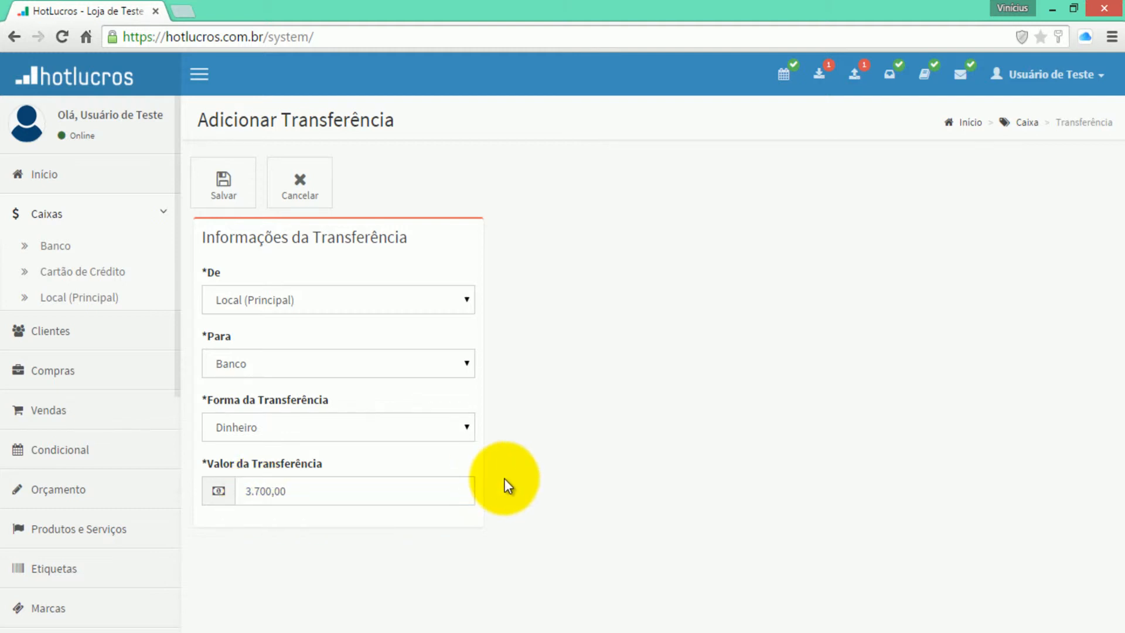
{"action": "left_click", "coordinate": [436, 495]}
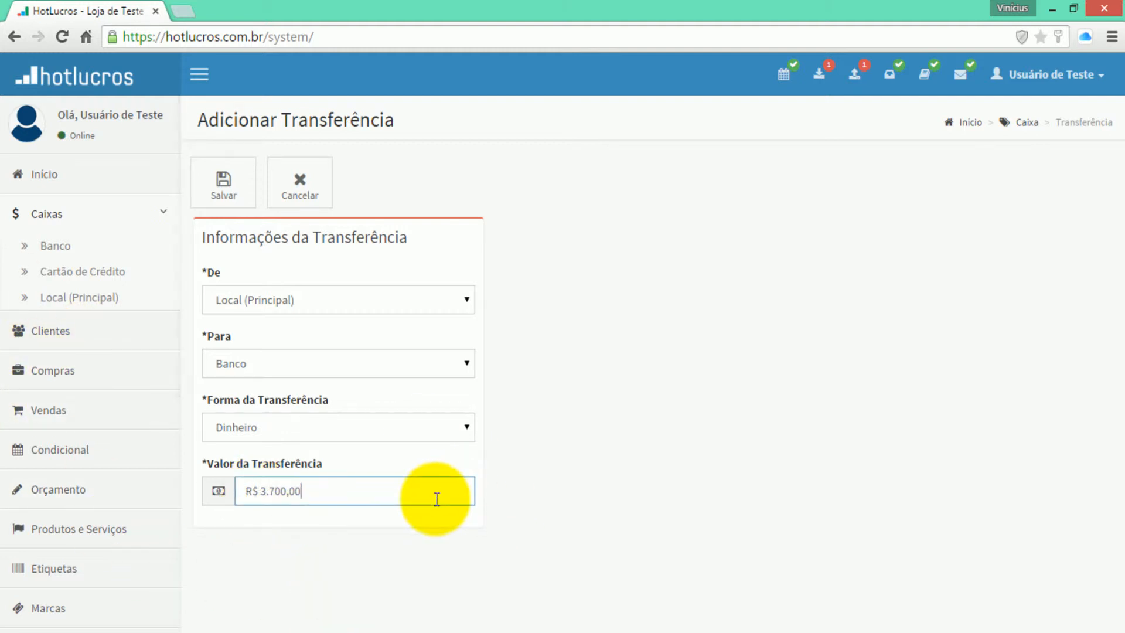
{"action": "left_click", "coordinate": [580, 447]}
{"action": "left_click", "coordinate": [249, 205]}
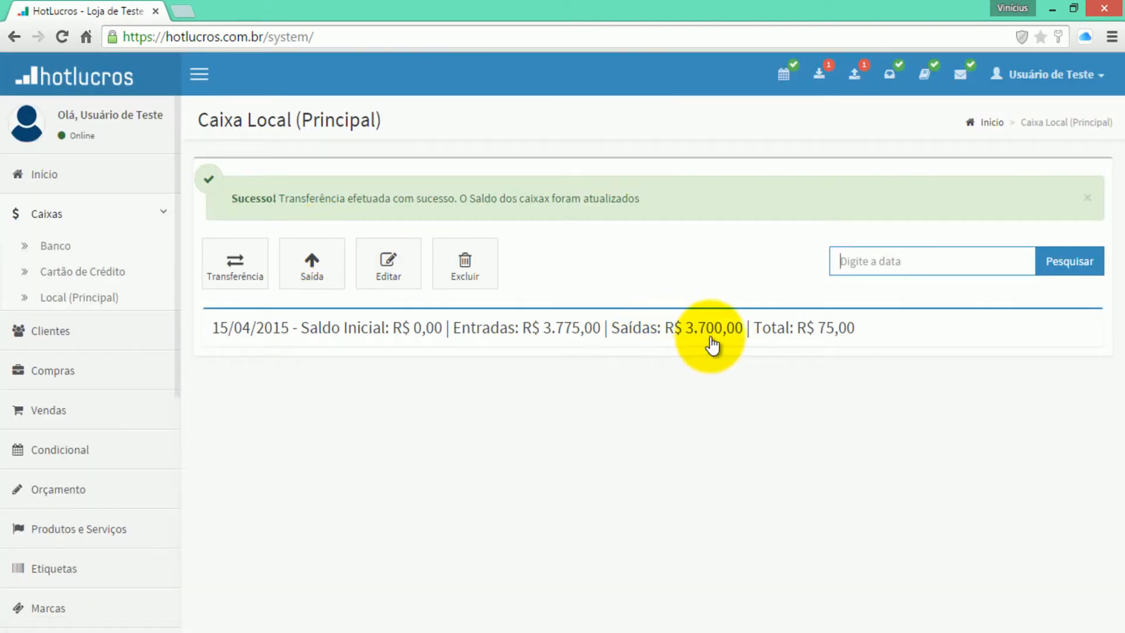
- Expand the day's transactions, then switch to the Caixa Banco register with its R$ 3.700,00 transfer
{"action": "left_click", "coordinate": [712, 338]}
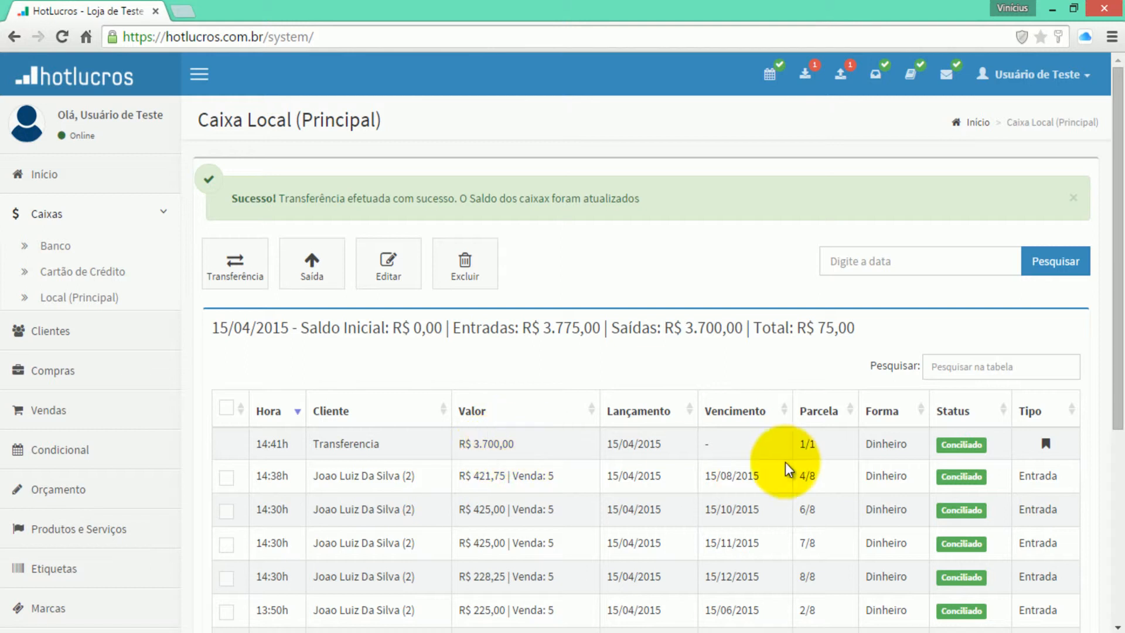
{"action": "mouse_move", "coordinate": [1049, 439]}
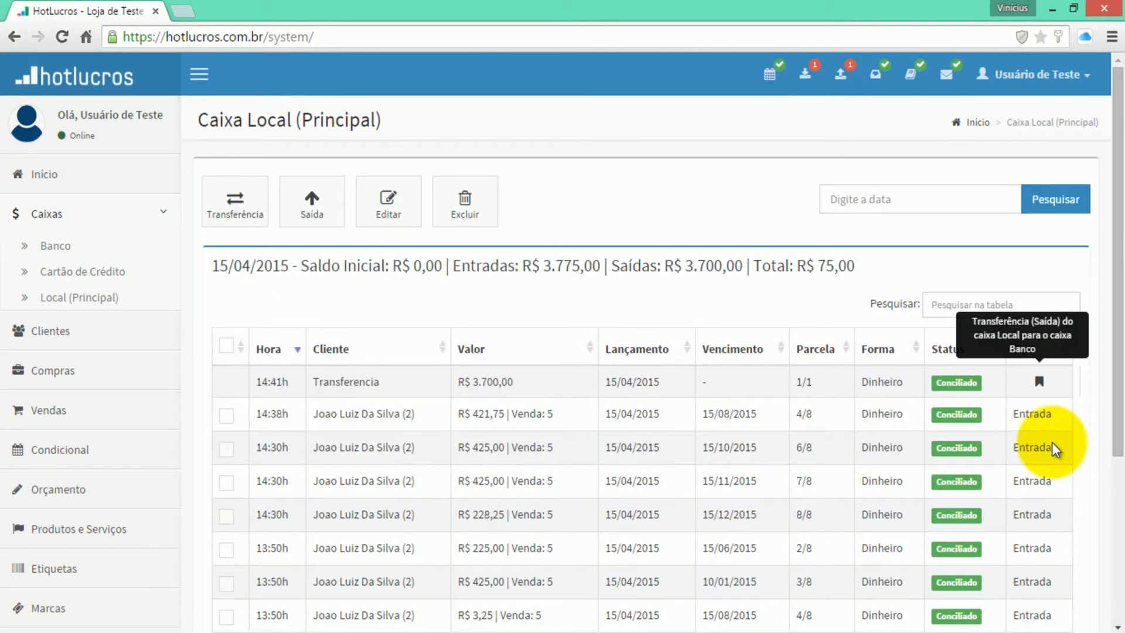
{"action": "left_click", "coordinate": [50, 246]}
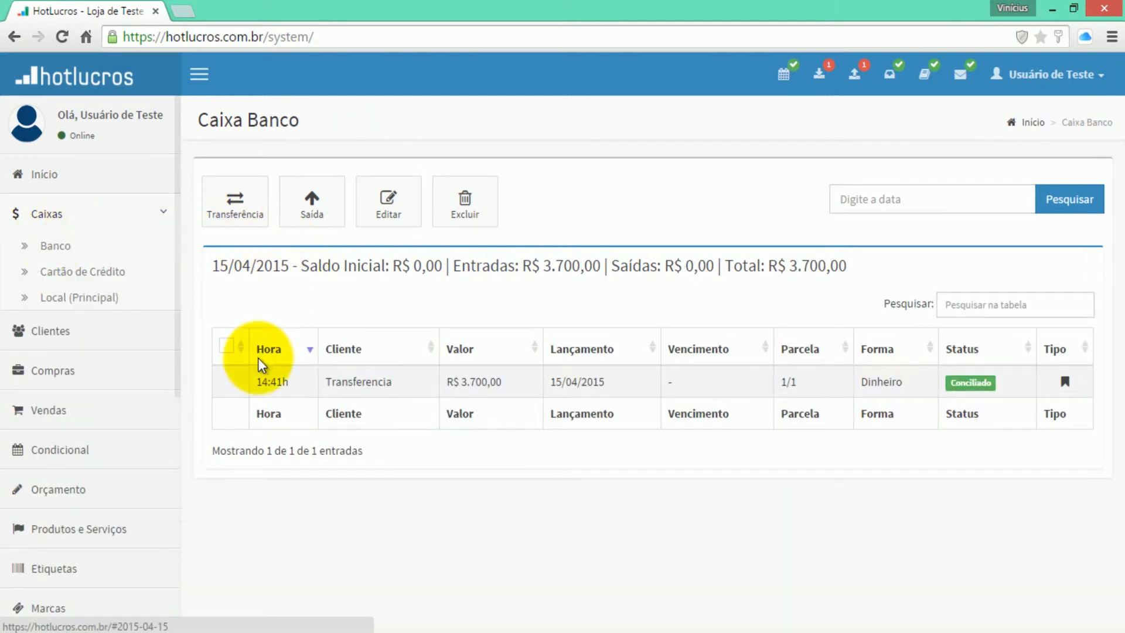
{"action": "mouse_move", "coordinate": [1065, 396]}
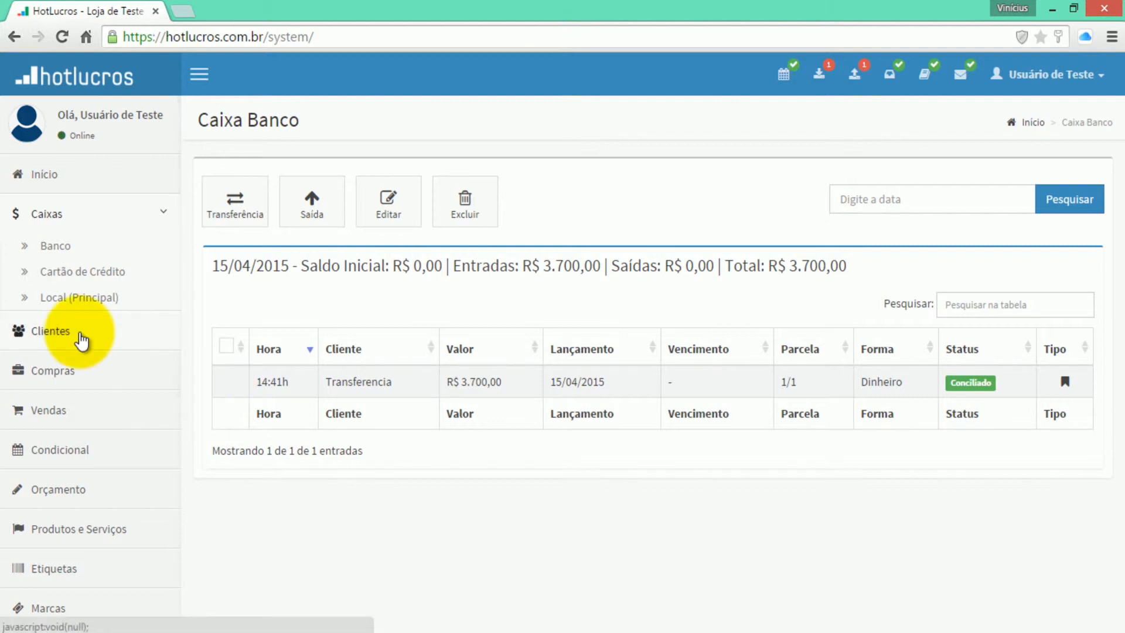
- Begin a transfer from Banco to Local (Principal), then cancel it without saving
{"action": "left_click", "coordinate": [235, 209]}
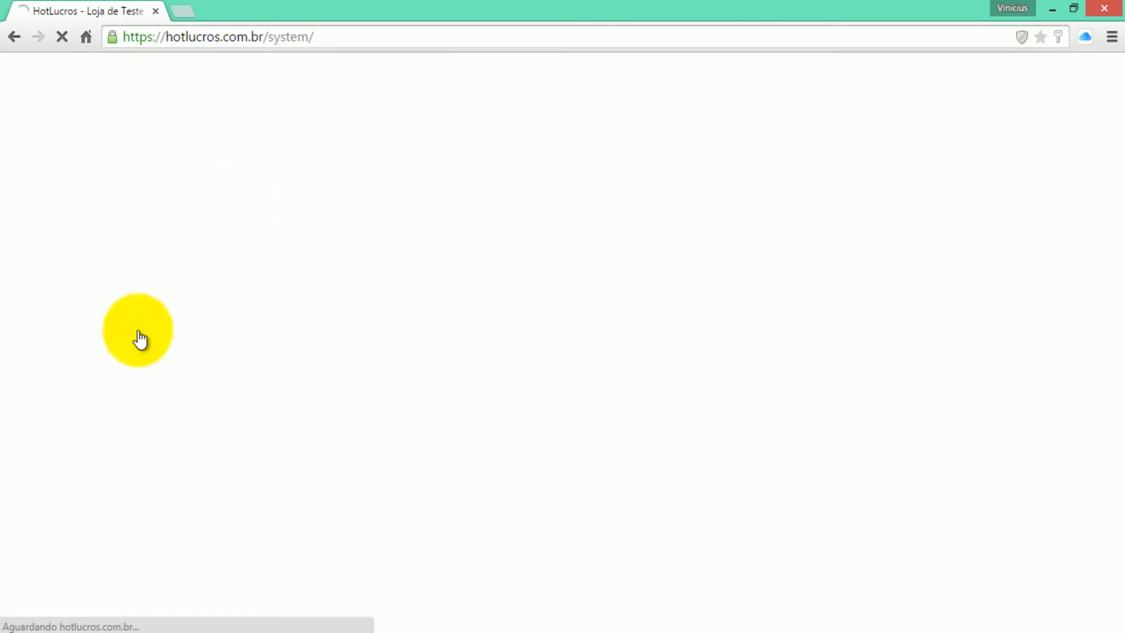
{"action": "left_click", "coordinate": [278, 296]}
{"action": "left_click", "coordinate": [220, 340]}
{"action": "left_click", "coordinate": [234, 366]}
{"action": "left_click", "coordinate": [229, 432]}
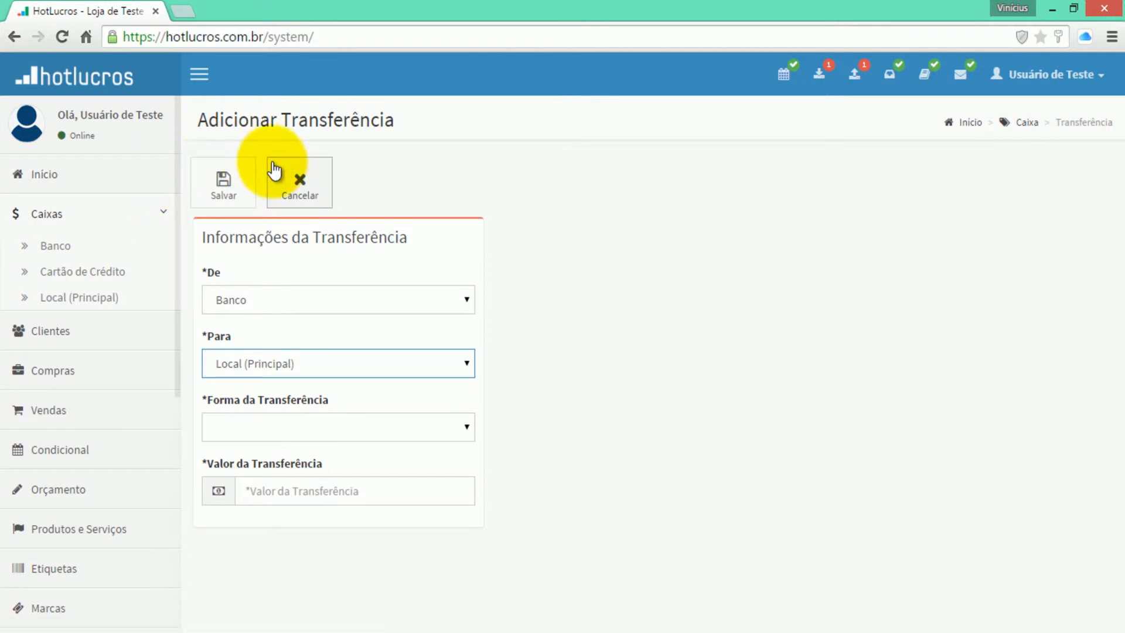
{"action": "left_click", "coordinate": [274, 171]}
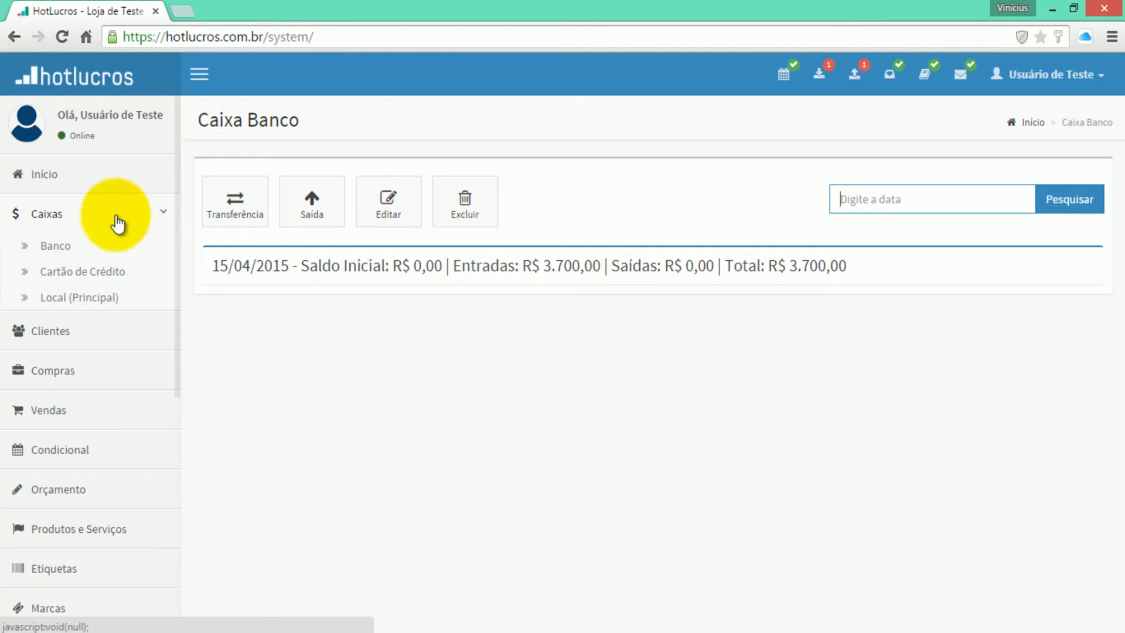
- Return to the Caixa Local (Principal) register and review its R$ 75,00 total
{"action": "left_click", "coordinate": [73, 298]}
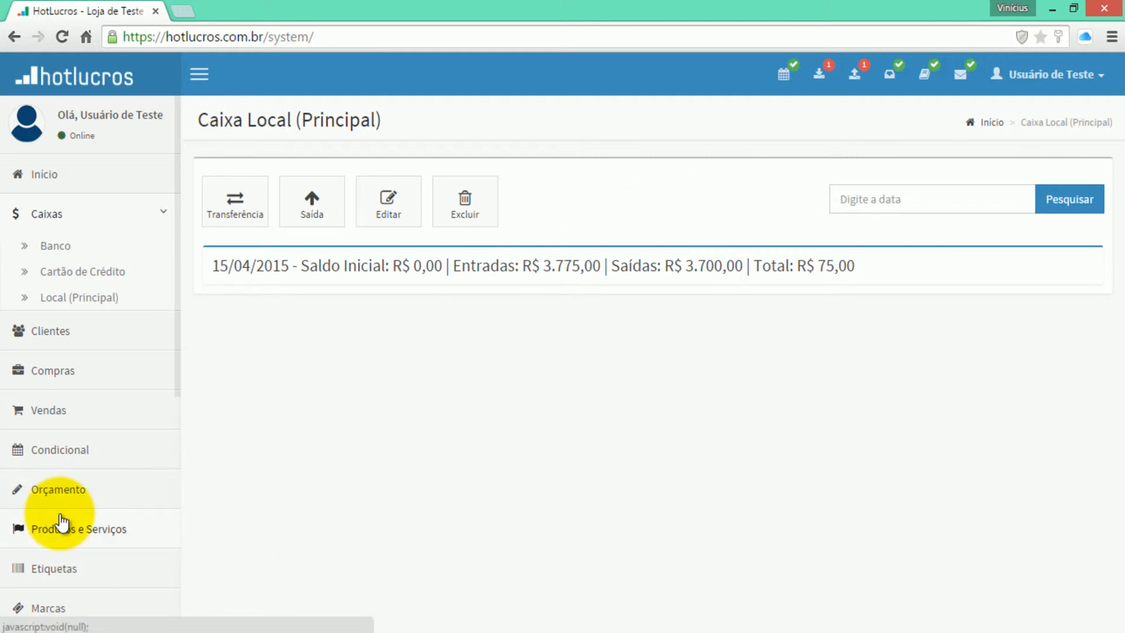
{"action": "scroll", "coordinate": [62, 521], "scroll_direction": "down", "scroll_amount": 3}
{"action": "scroll", "coordinate": [73, 387], "scroll_direction": "down", "scroll_amount": 1}
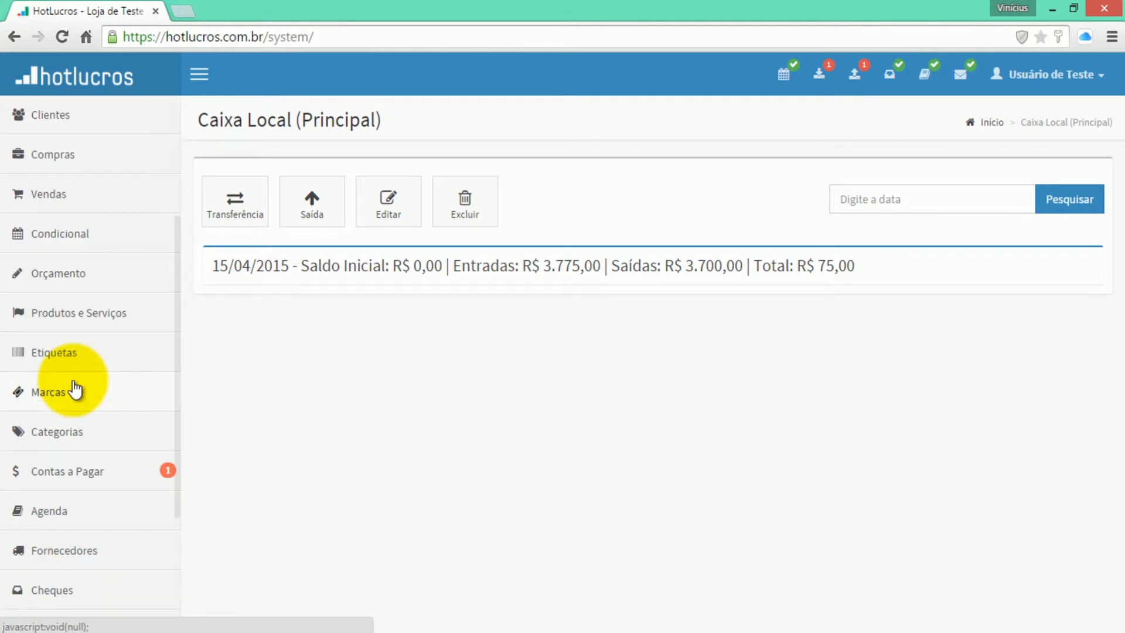
- Add suppliers Café da Tarde, Pagamento Funcionário and Agua Minerl in Fornecedores
{"action": "left_click", "coordinate": [75, 557]}
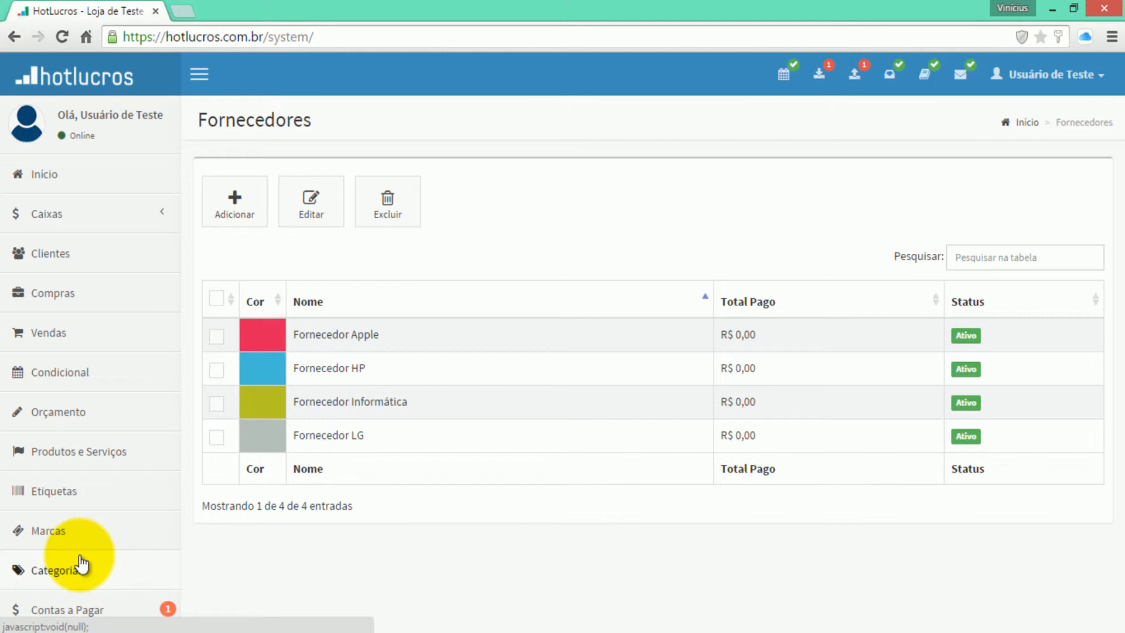
{"action": "left_click", "coordinate": [229, 200]}
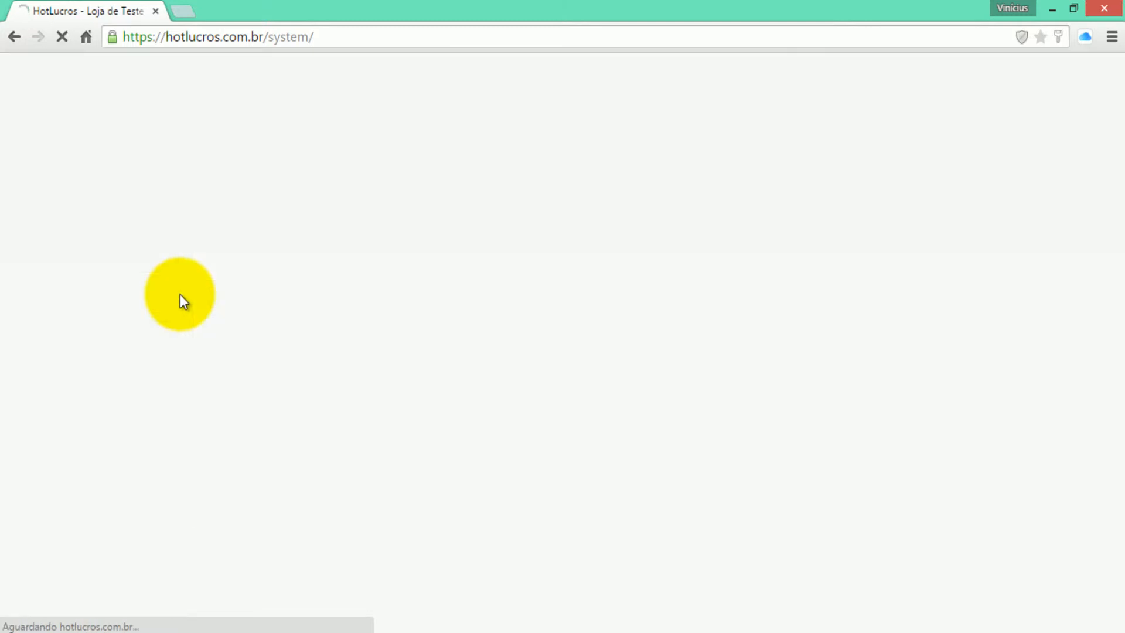
{"action": "type", "text": "Café da Tarde"}
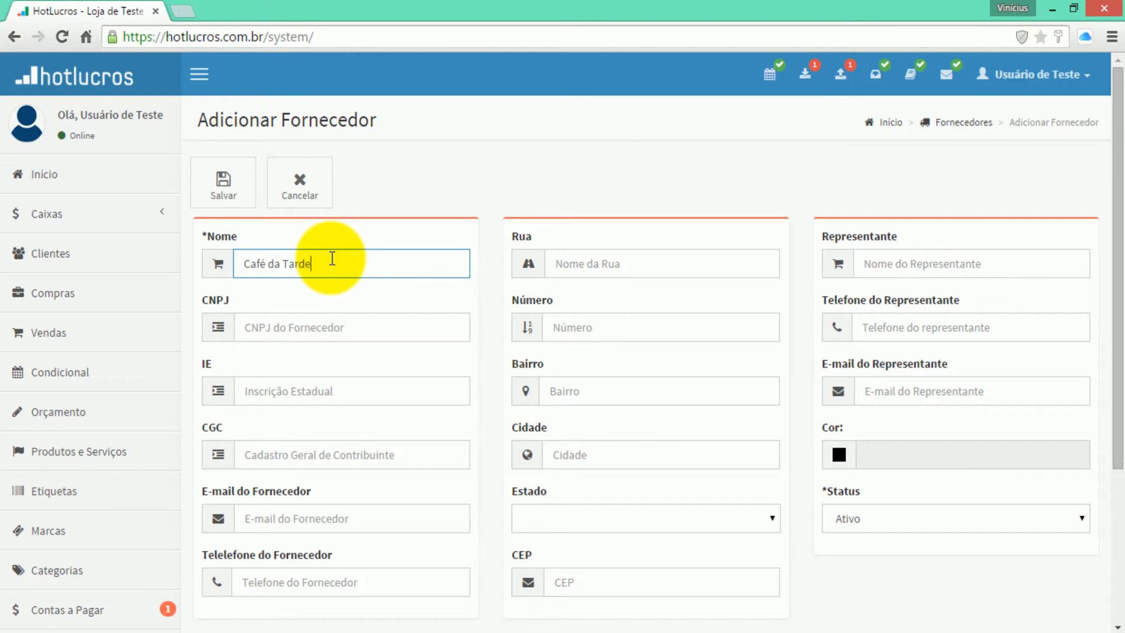
{"action": "left_click", "coordinate": [249, 191]}
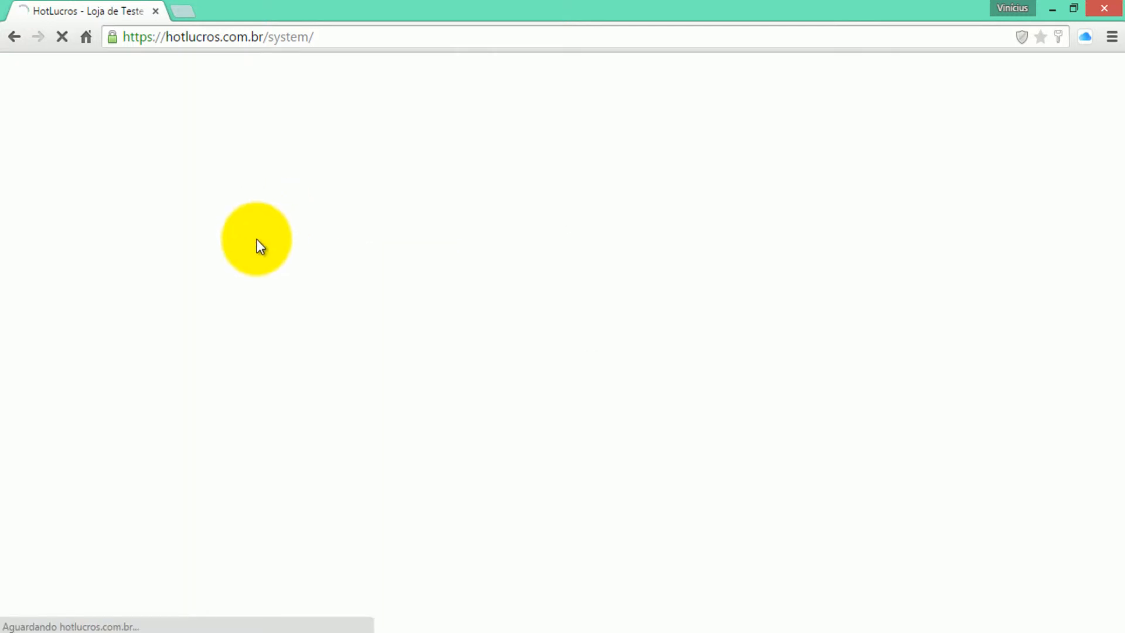
{"action": "left_click", "coordinate": [254, 258]}
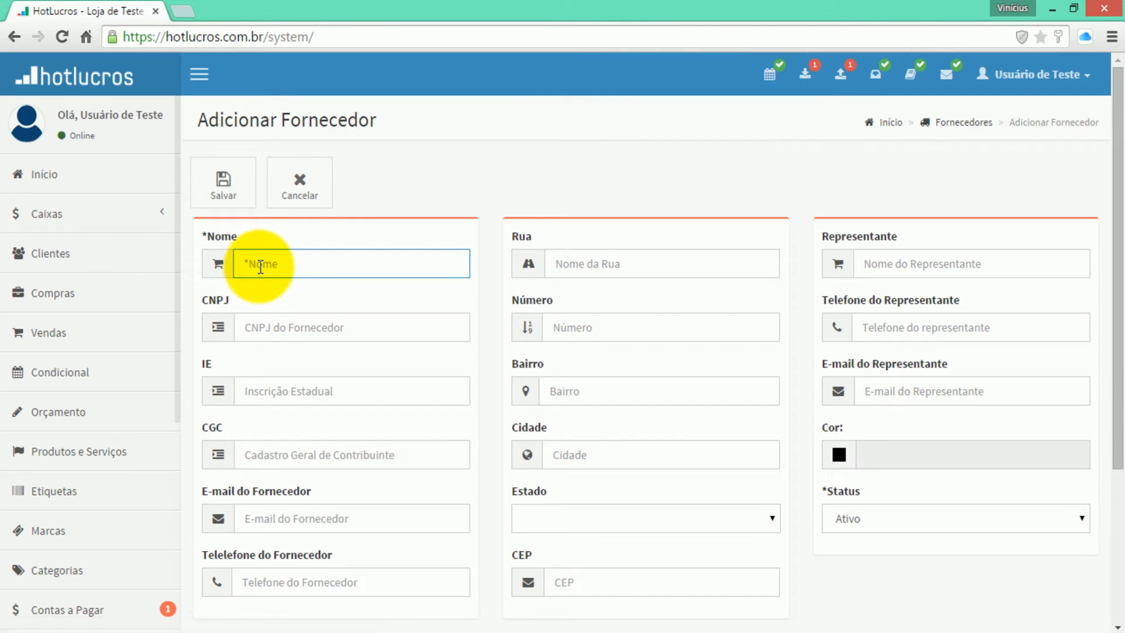
{"action": "type", "text": "Pagamento Funcionário"}
{"action": "left_click", "coordinate": [234, 202]}
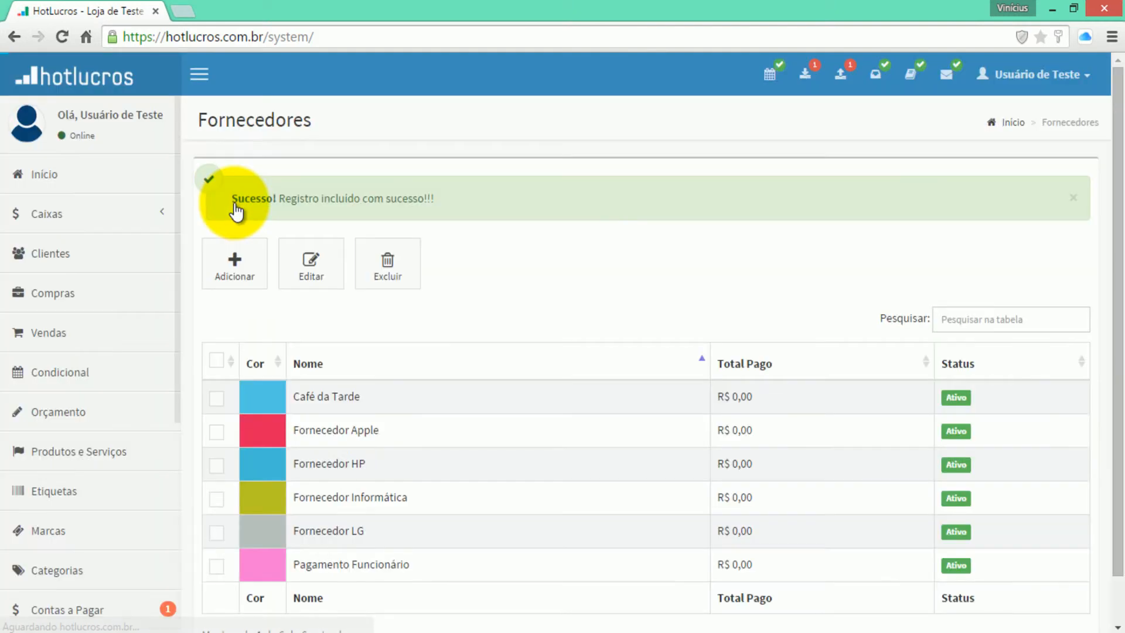
{"action": "left_click", "coordinate": [237, 245]}
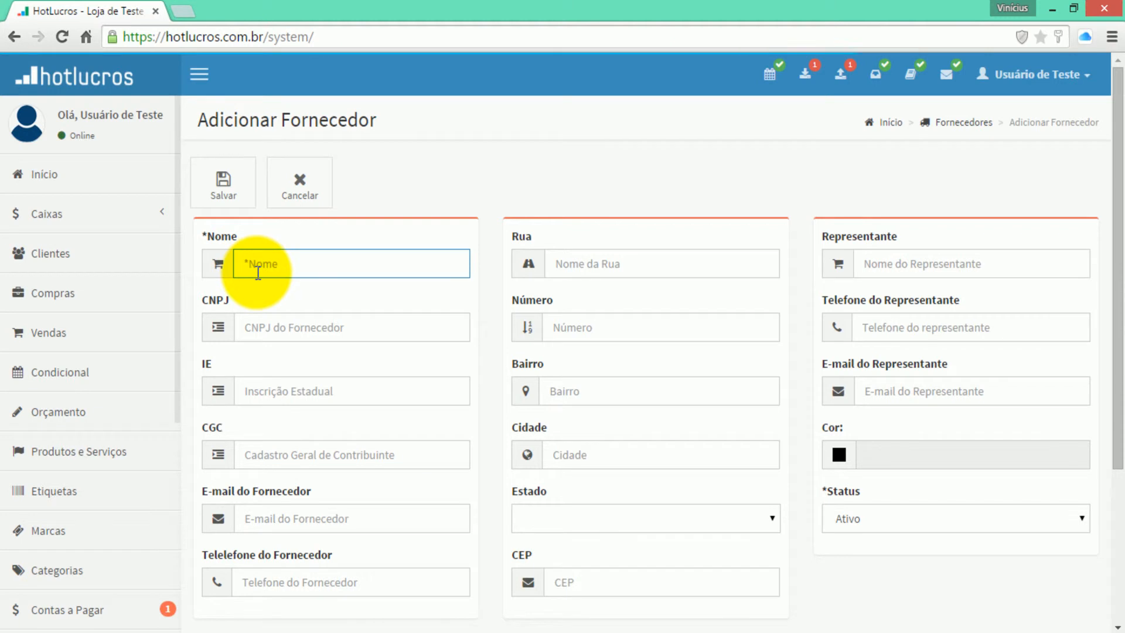
{"action": "type", "text": "Agua Mi"}
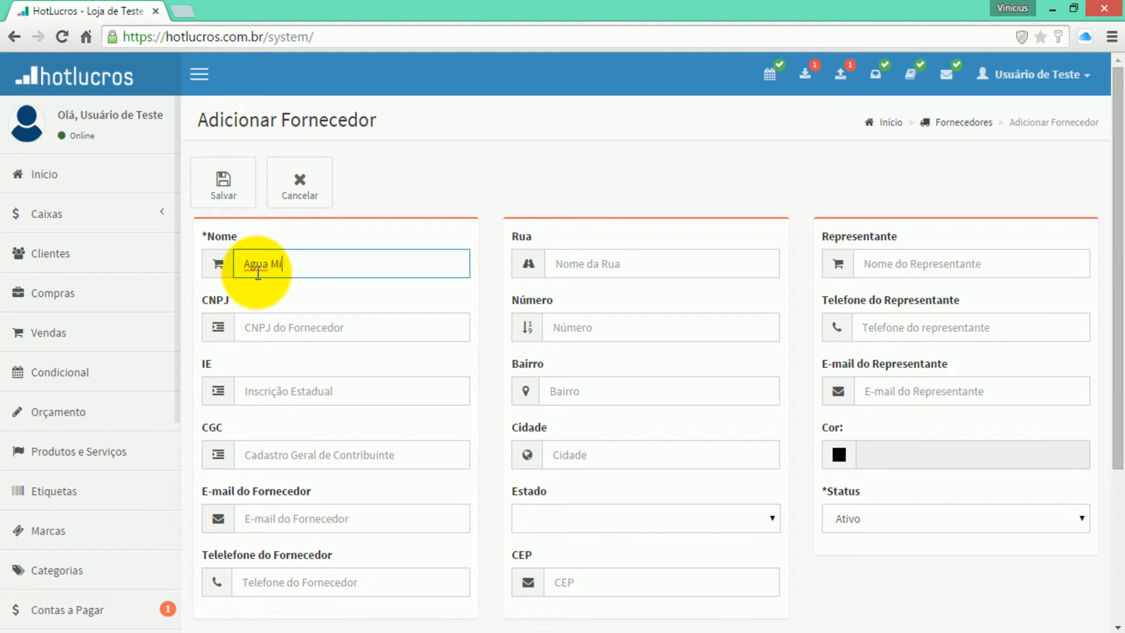
{"action": "type", "text": "nerl"}
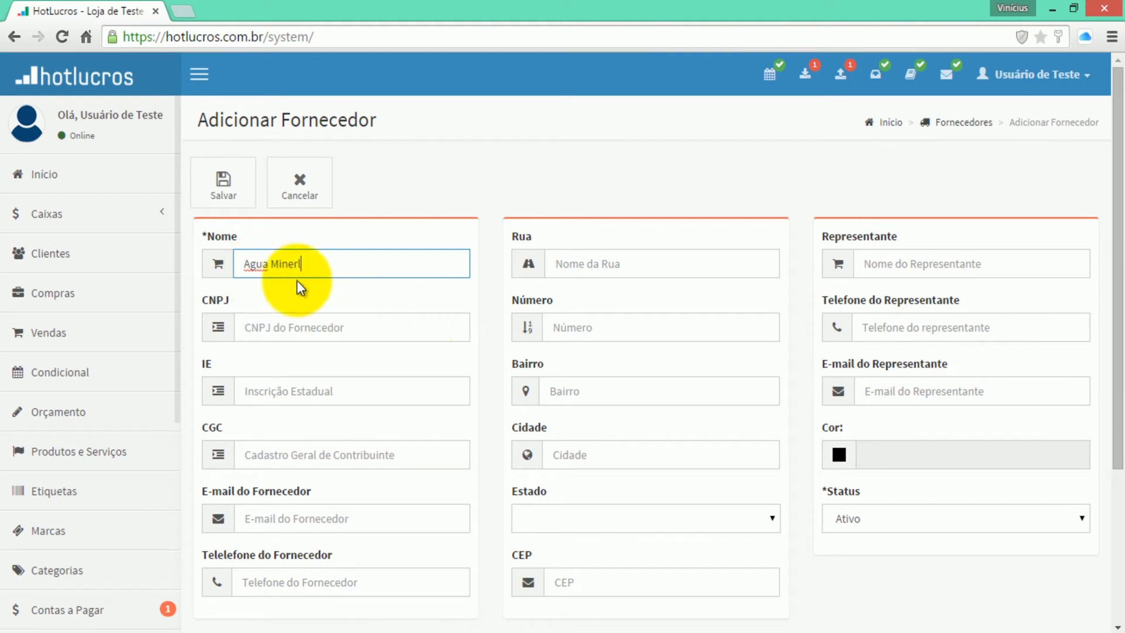
{"action": "left_click", "coordinate": [222, 194]}
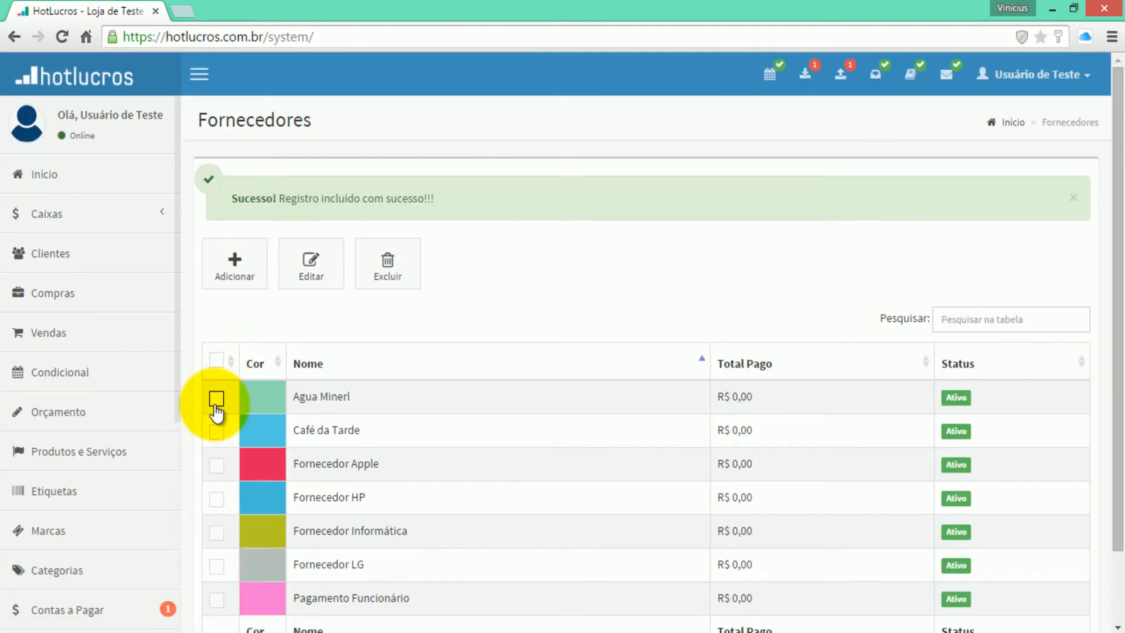
{"action": "left_click", "coordinate": [216, 398]}
- Rename the supplier Agua Minerl to Agua Mineral and save the change
{"action": "left_click", "coordinate": [307, 270]}
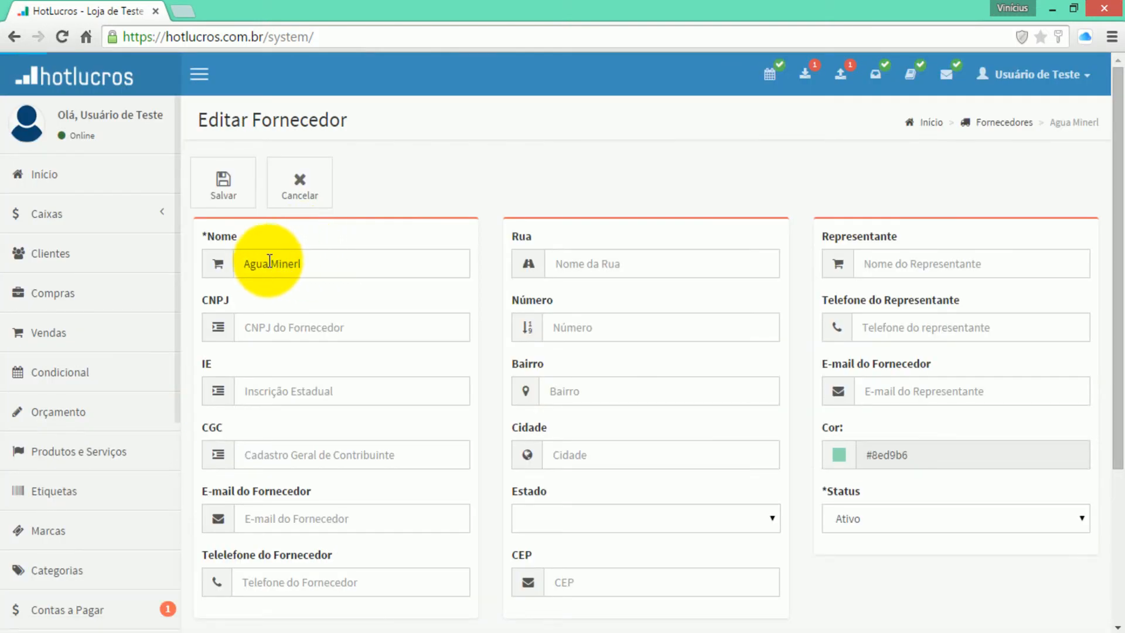
{"action": "left_click", "coordinate": [299, 264]}
{"action": "type", "text": "a"}
{"action": "left_click", "coordinate": [243, 201]}
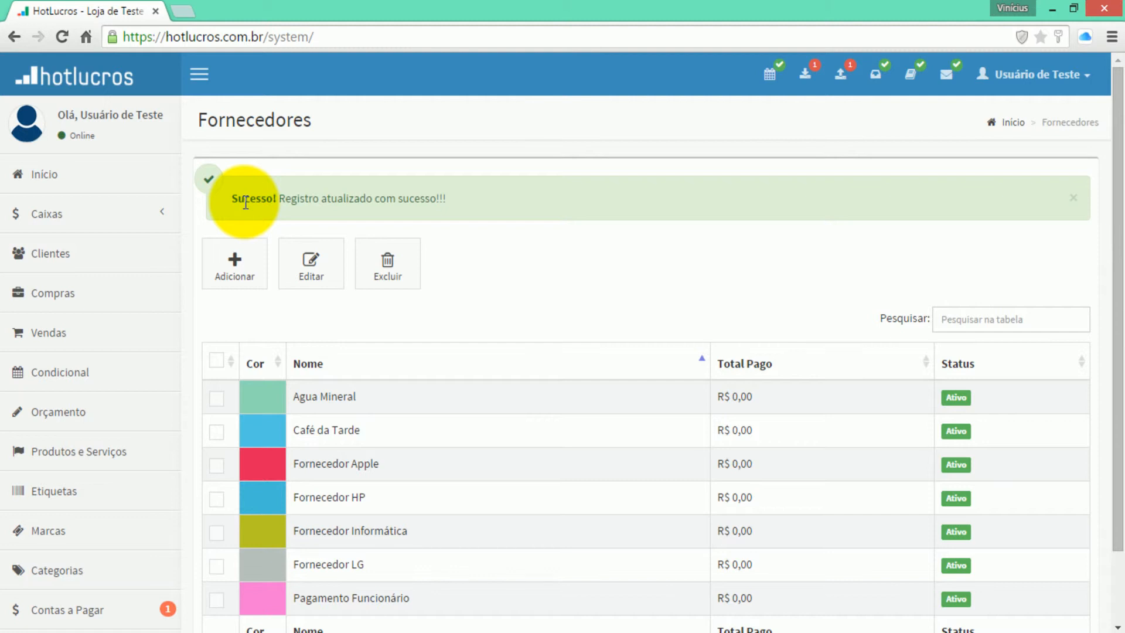
{"action": "left_click", "coordinate": [63, 221]}
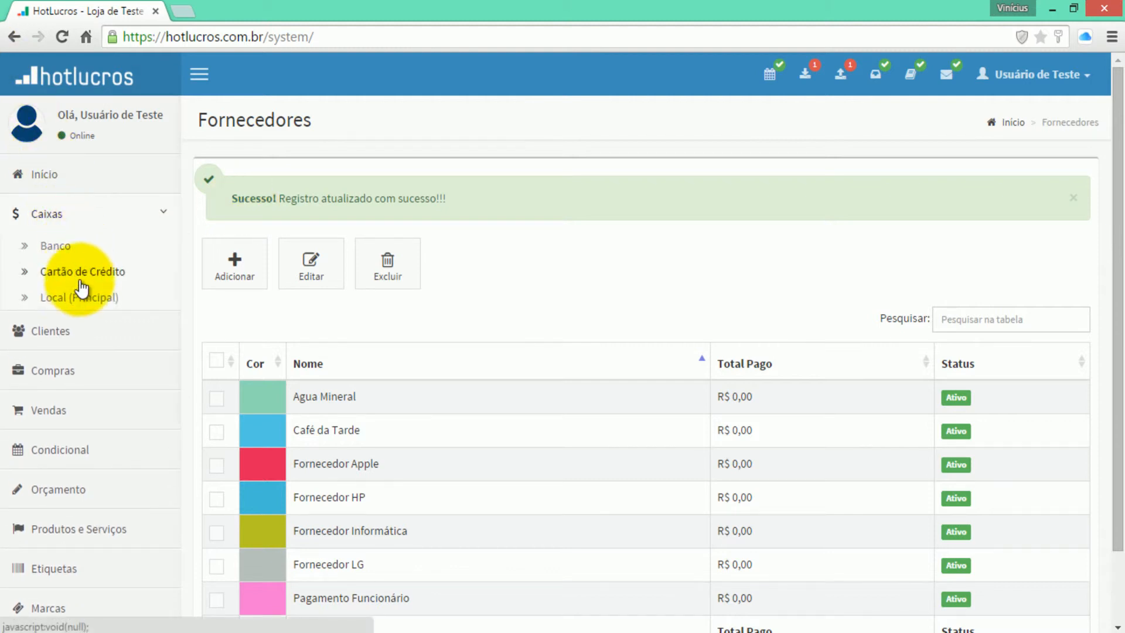
- Start a Caixa Local payment to Agua Mineral of 10,00 due 15/04/2015
{"action": "left_click", "coordinate": [87, 299]}
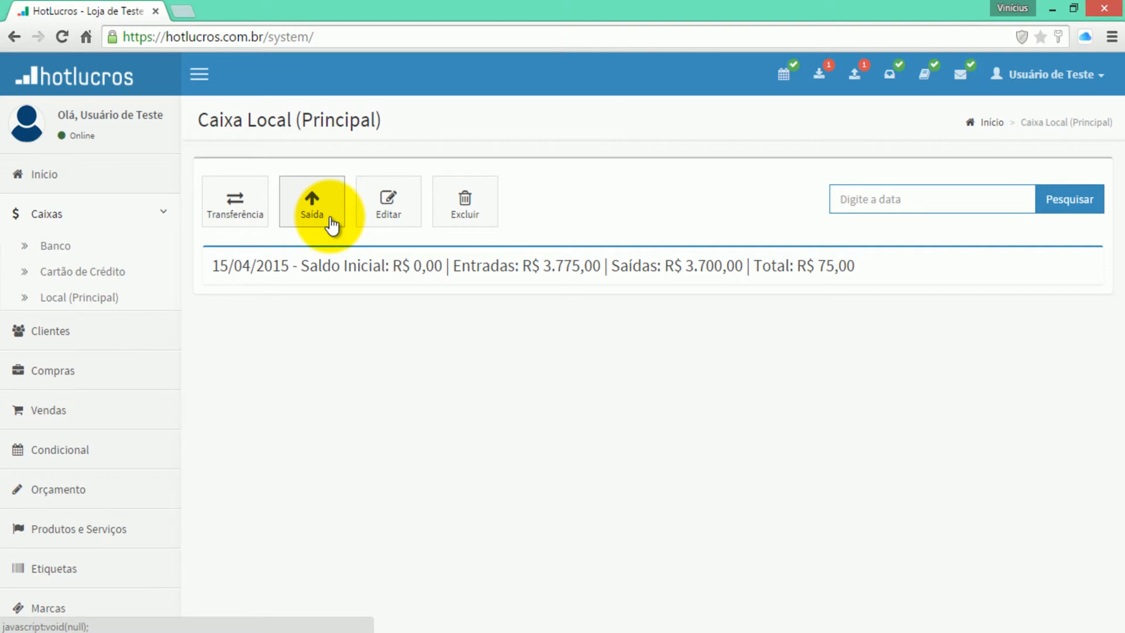
{"action": "left_click", "coordinate": [331, 223]}
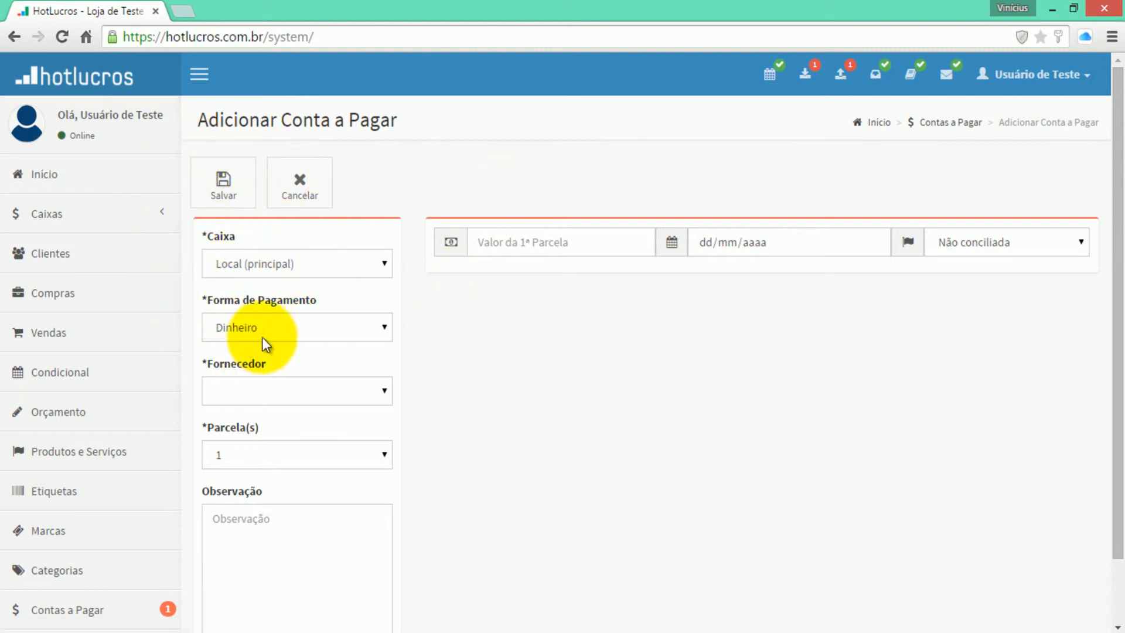
{"action": "left_click", "coordinate": [227, 389]}
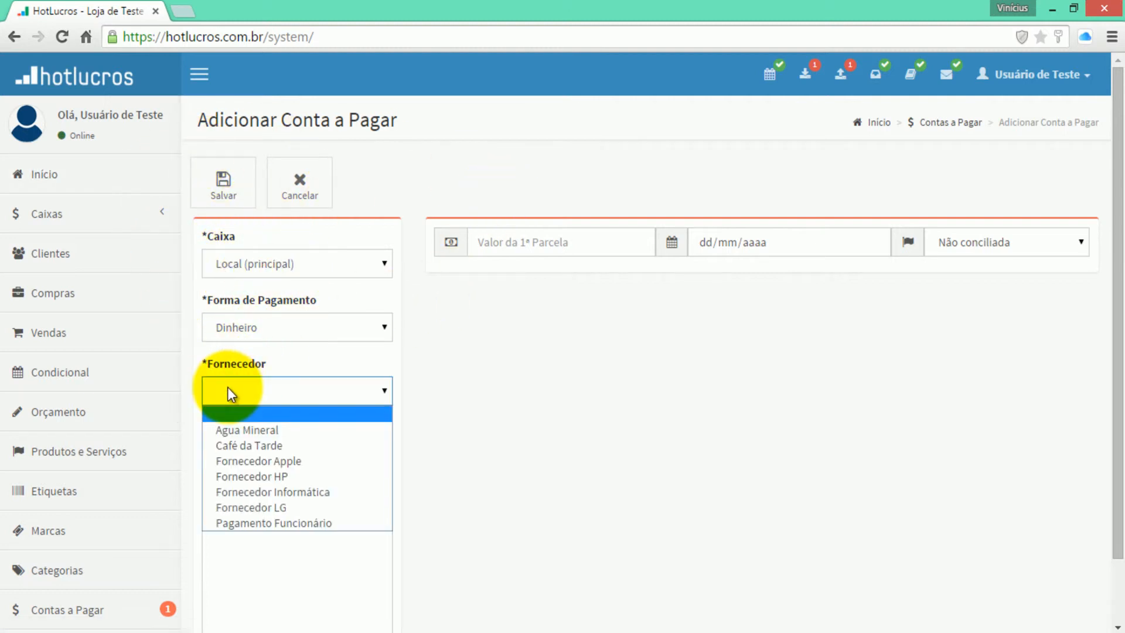
{"action": "left_click", "coordinate": [262, 430]}
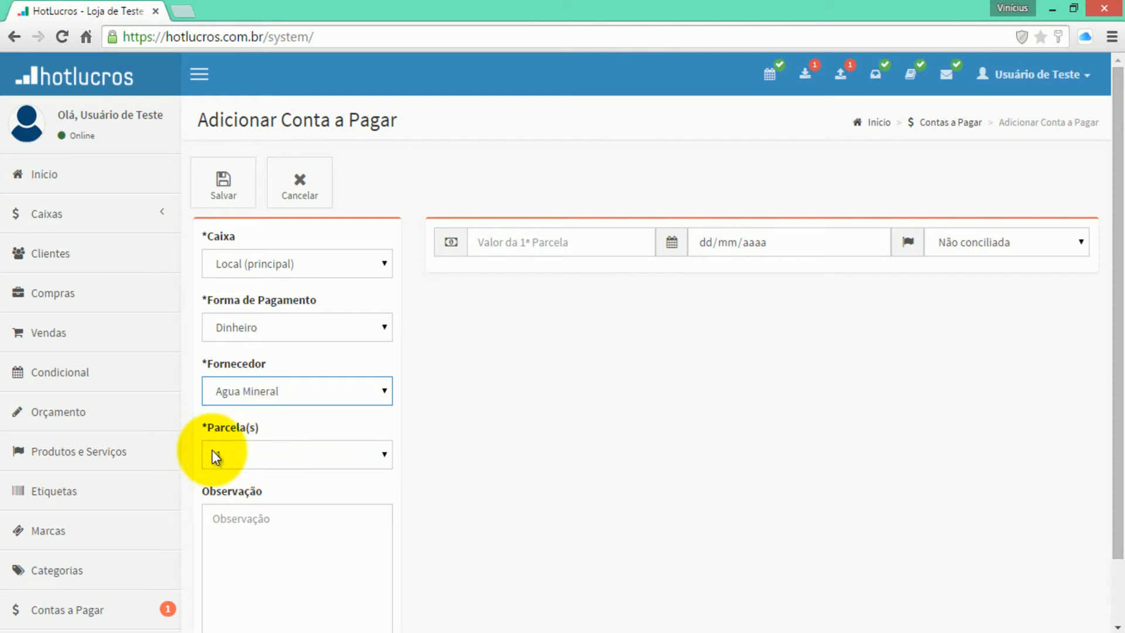
{"action": "left_click", "coordinate": [553, 241]}
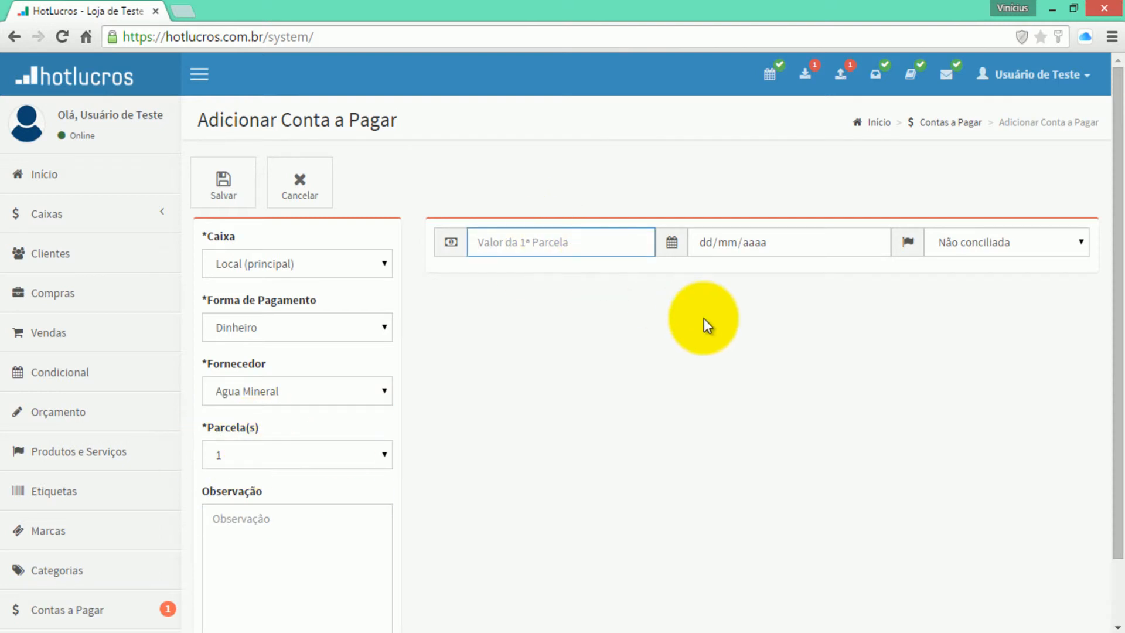
{"action": "type", "text": "10,00"}
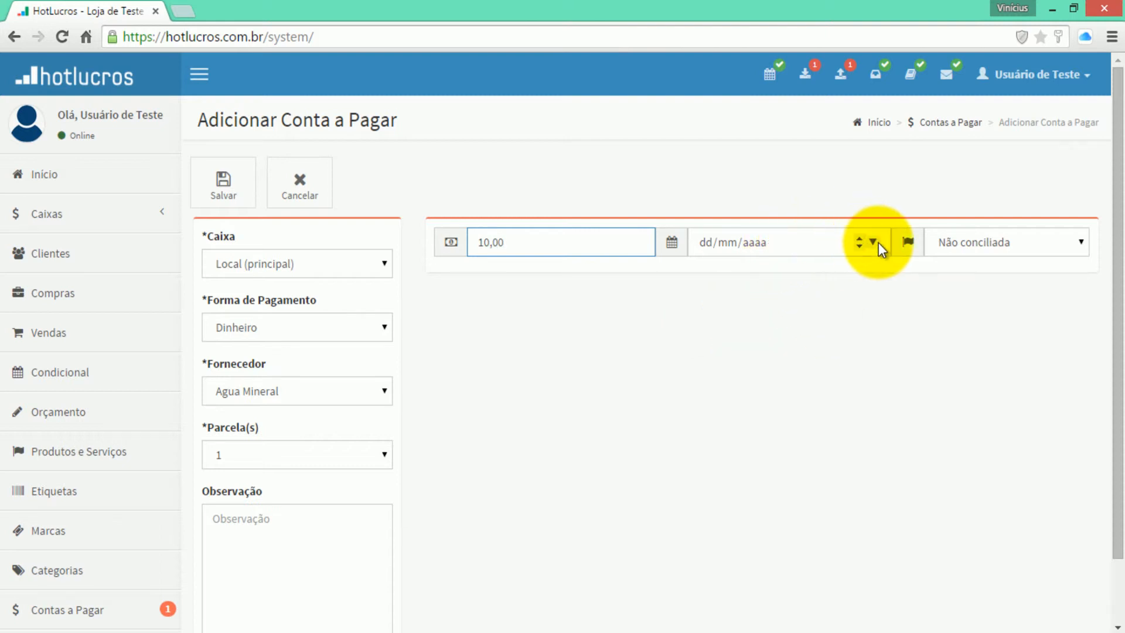
{"action": "left_click", "coordinate": [878, 243]}
{"action": "left_click", "coordinate": [800, 362]}
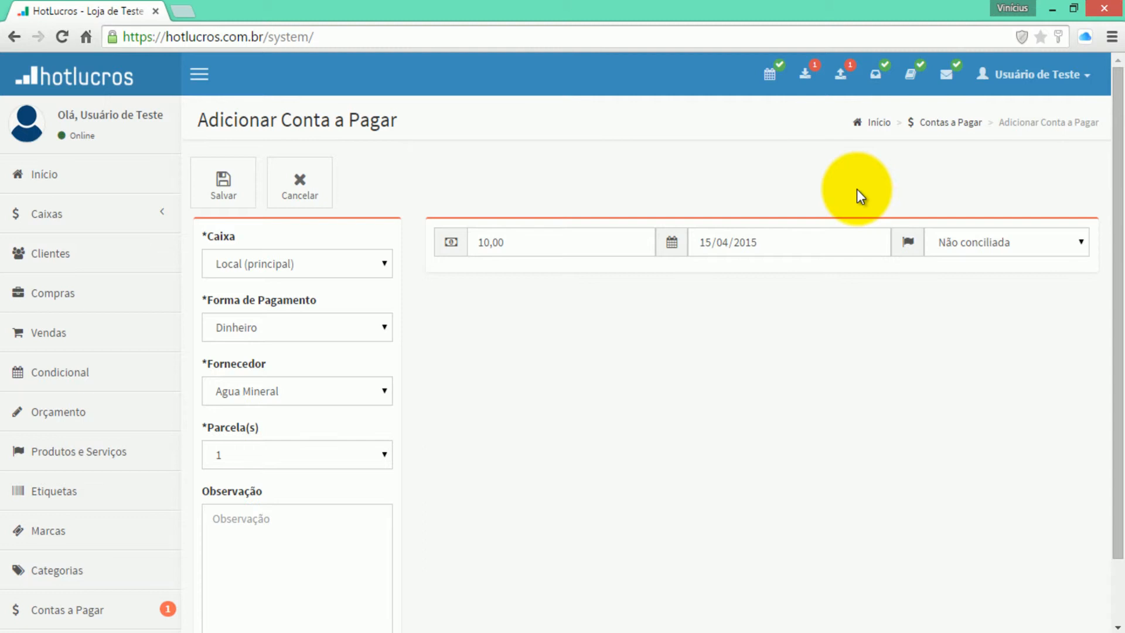
- Set the payment status to Conciliada and save the Agua Mineral bill
{"action": "left_click", "coordinate": [958, 240]}
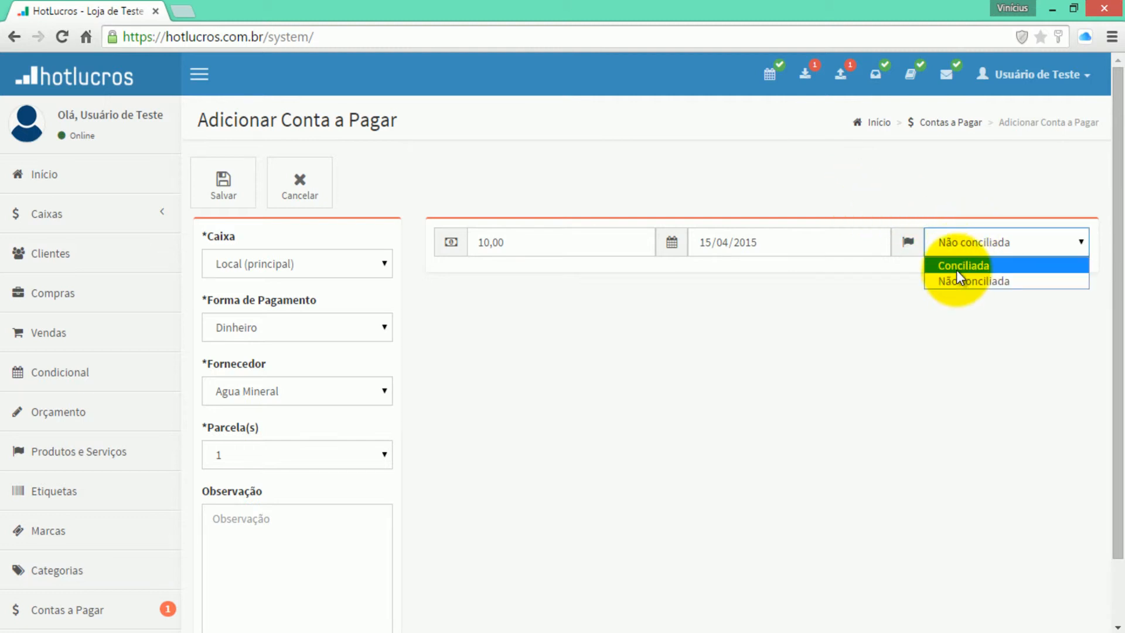
{"action": "left_click", "coordinate": [811, 315]}
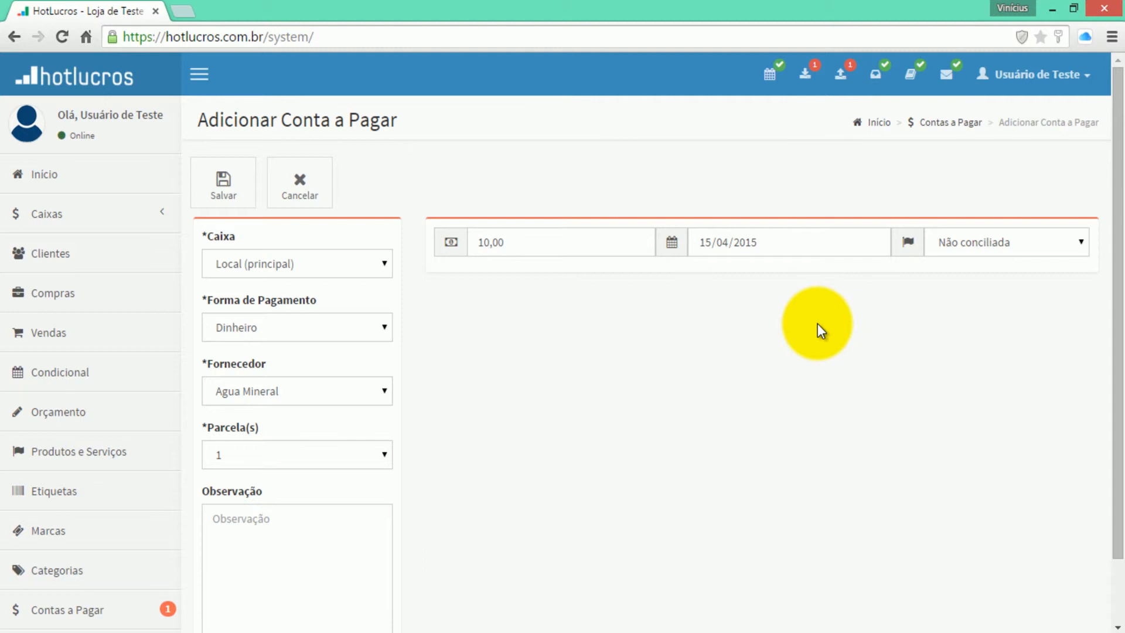
{"action": "left_click", "coordinate": [946, 246]}
{"action": "left_click", "coordinate": [951, 267]}
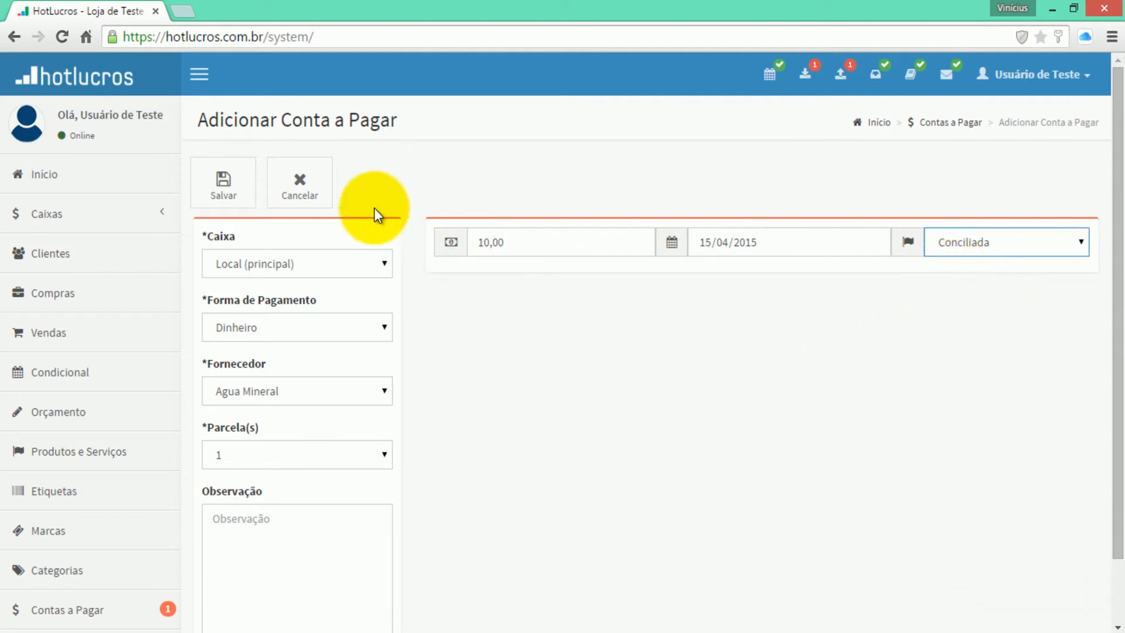
{"action": "left_click", "coordinate": [231, 186]}
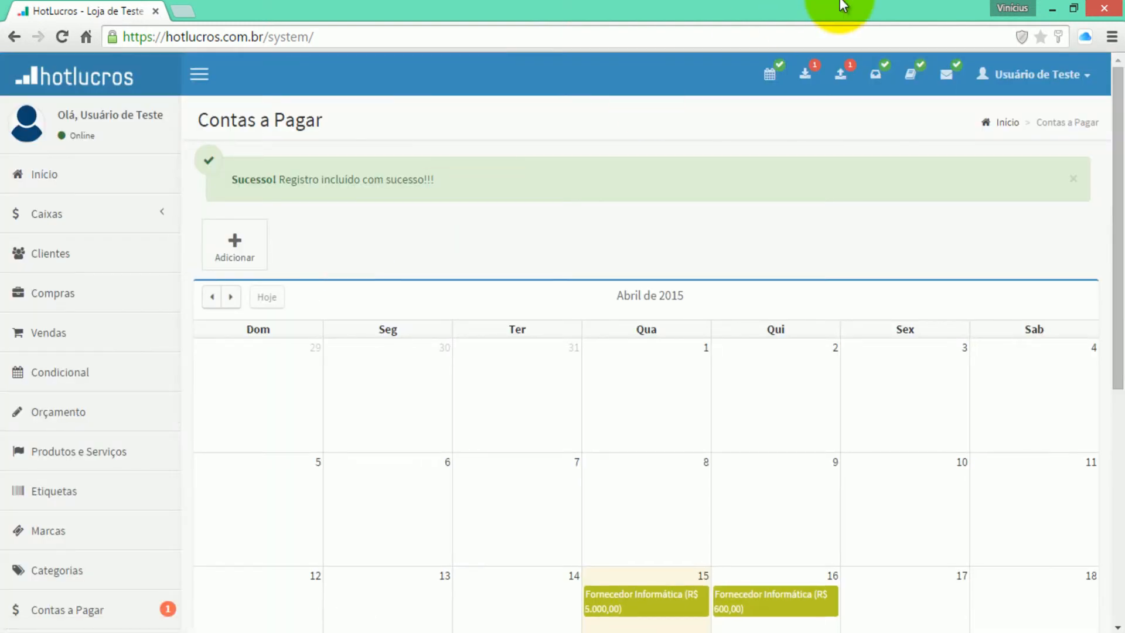
- Dismiss the success message and view the bills to pay as a table of Fornecedor Informatica installments
{"action": "left_click", "coordinate": [1074, 179]}
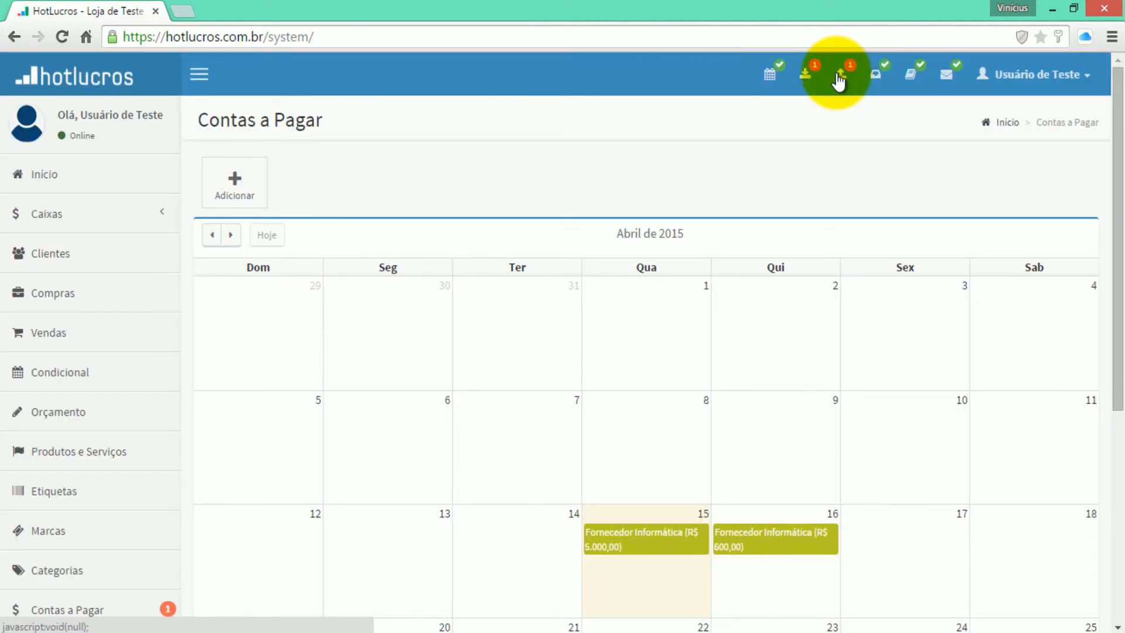
{"action": "scroll", "coordinate": [402, 203], "scroll_direction": "down", "scroll_amount": 2}
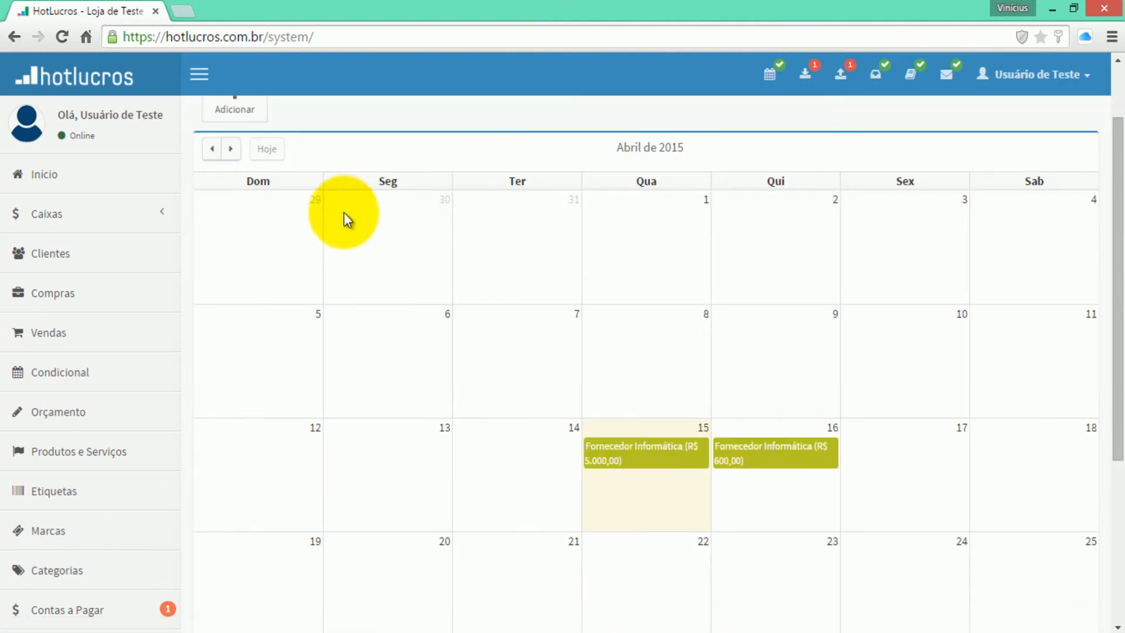
{"action": "scroll", "coordinate": [874, 158], "scroll_direction": "up", "scroll_amount": 2}
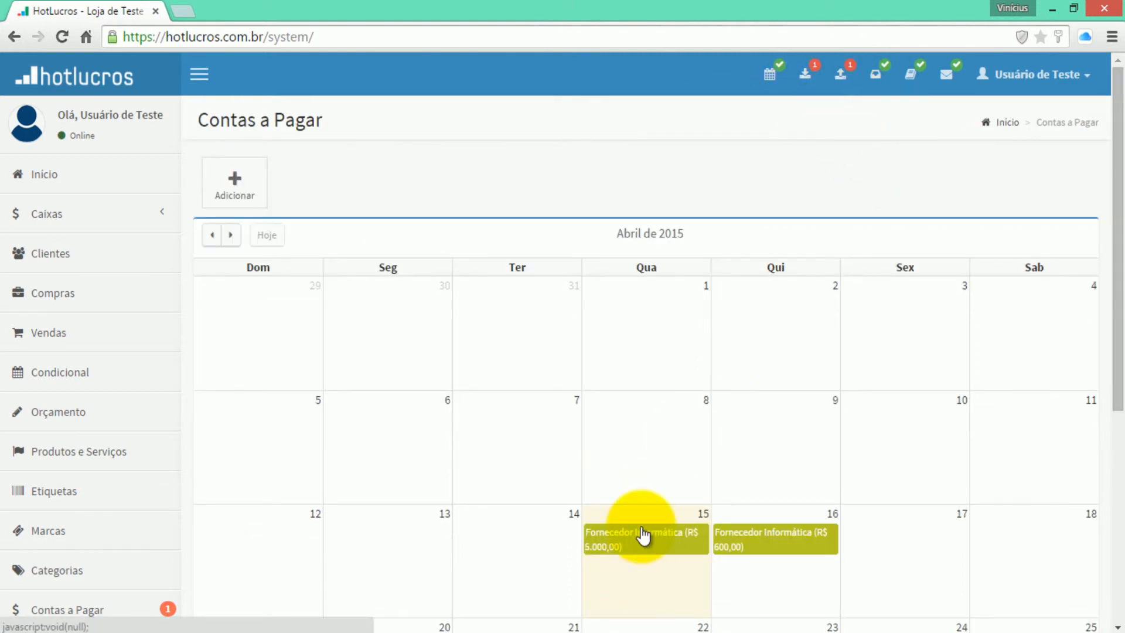
{"action": "scroll", "coordinate": [643, 535], "scroll_direction": "down", "scroll_amount": 2}
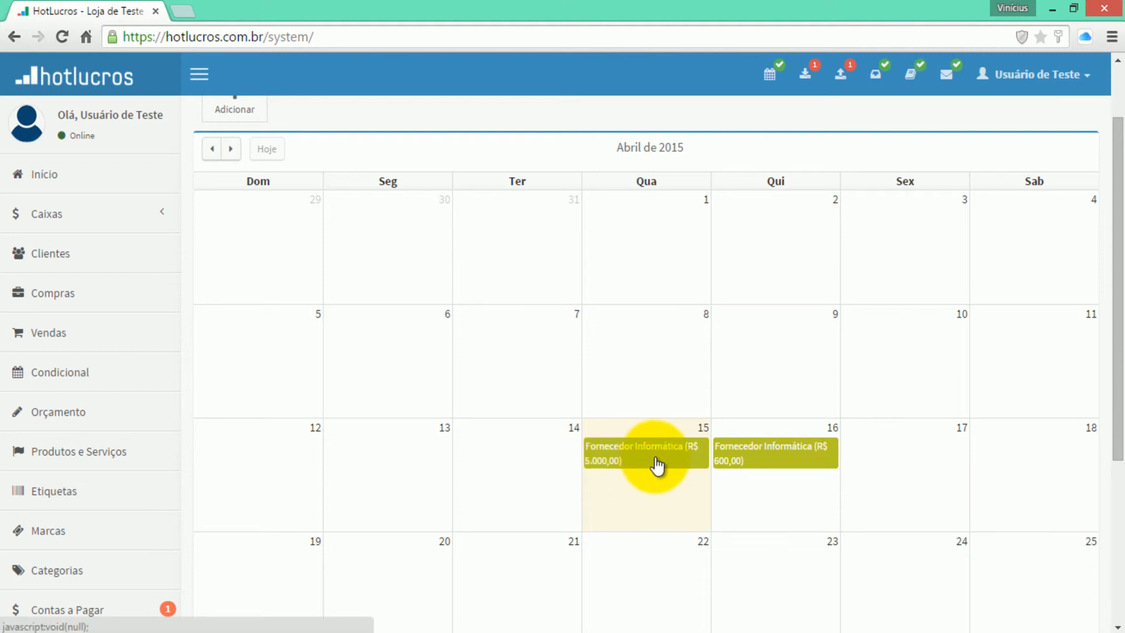
{"action": "mouse_move", "coordinate": [598, 468]}
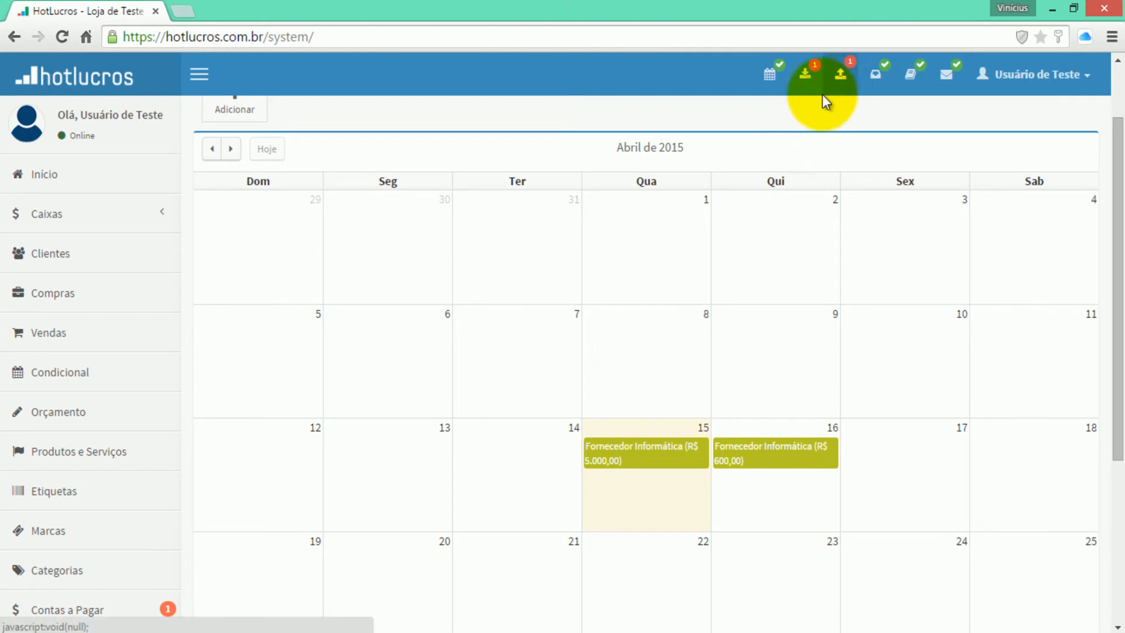
{"action": "scroll", "coordinate": [743, 144], "scroll_direction": "up", "scroll_amount": 2}
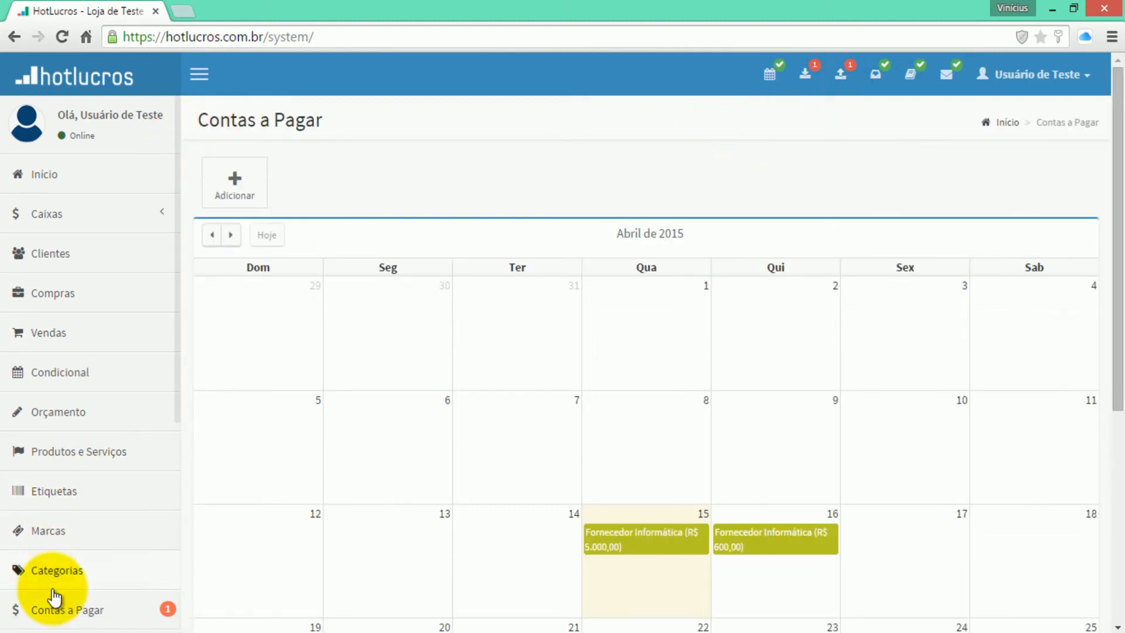
{"action": "left_click", "coordinate": [58, 608]}
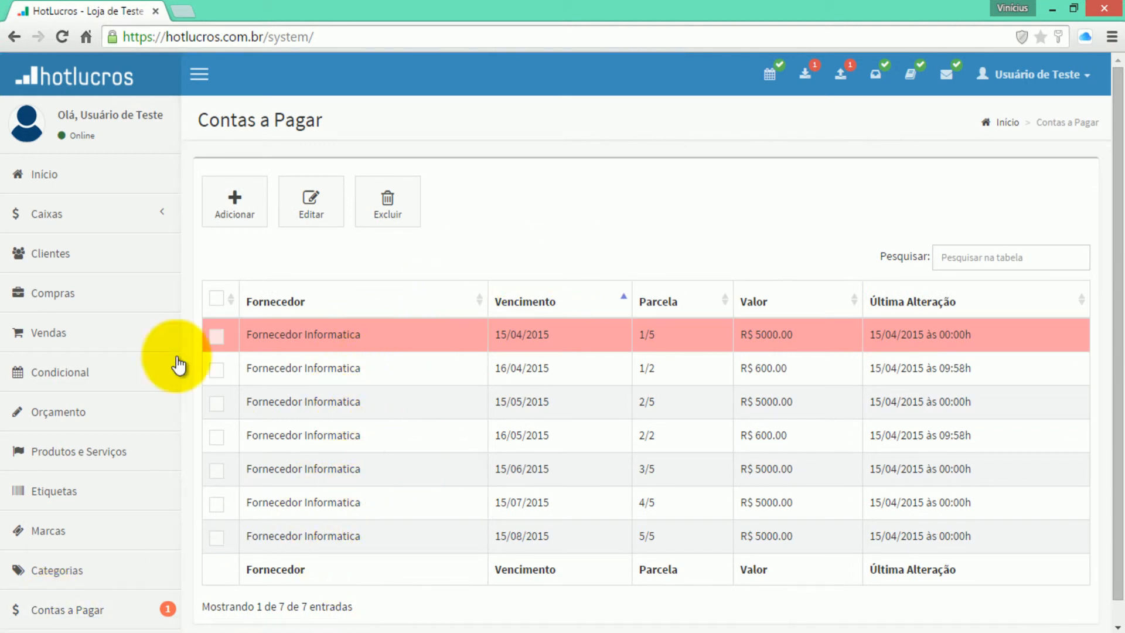
{"action": "left_click", "coordinate": [58, 214]}
- From Caixa Local (Principal)'s 15/04/2015 transactions, open a blank Saída bill-to-pay form
{"action": "left_click", "coordinate": [105, 297]}
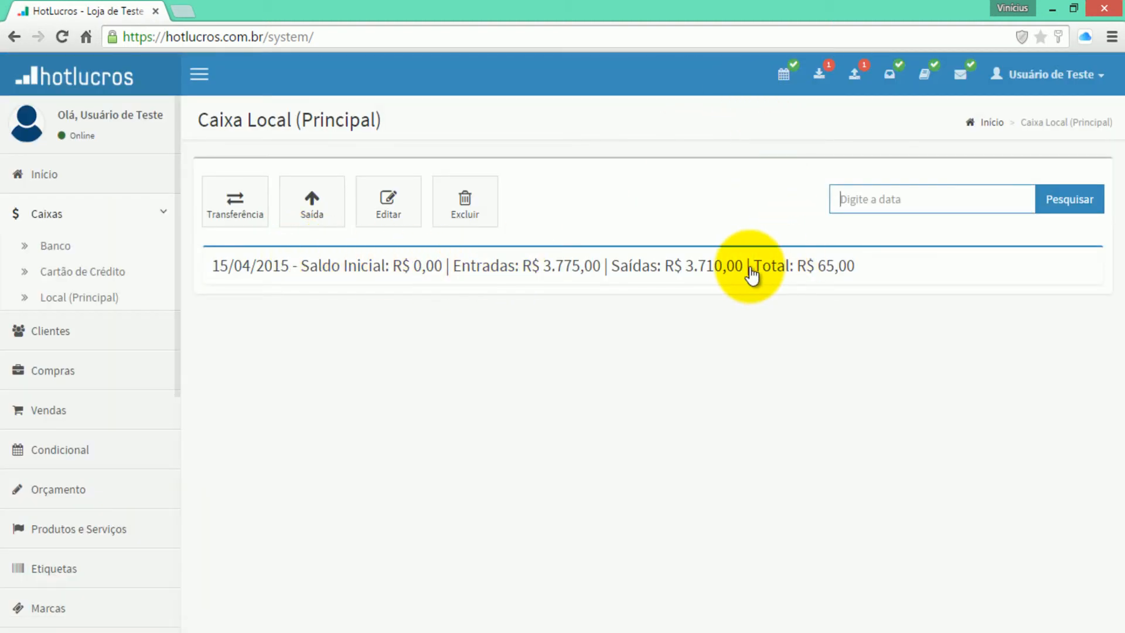
{"action": "left_click", "coordinate": [852, 275]}
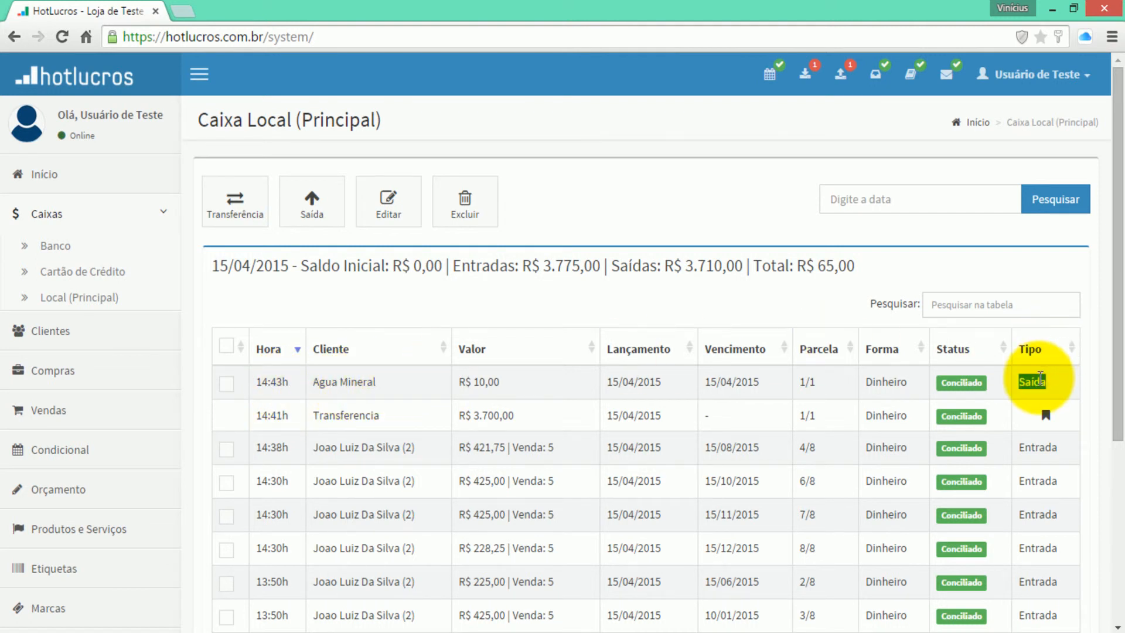
{"action": "left_click", "coordinate": [295, 175]}
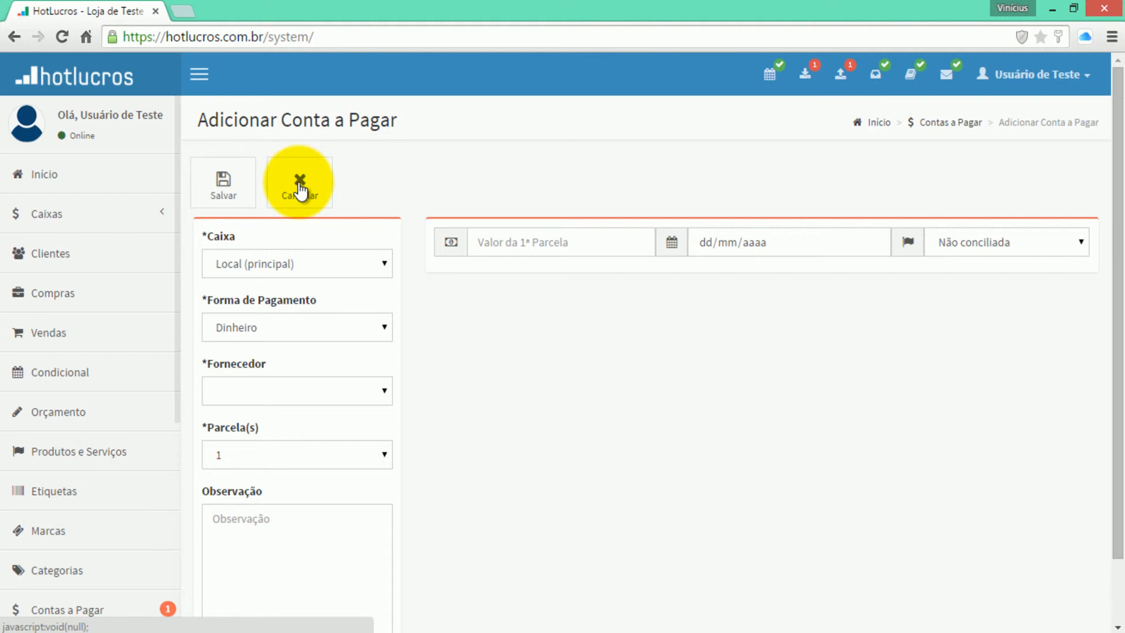
- Save a R$ 50,00 Fornecedor Apple bill due 16/04/2015
{"action": "left_click", "coordinate": [214, 399]}
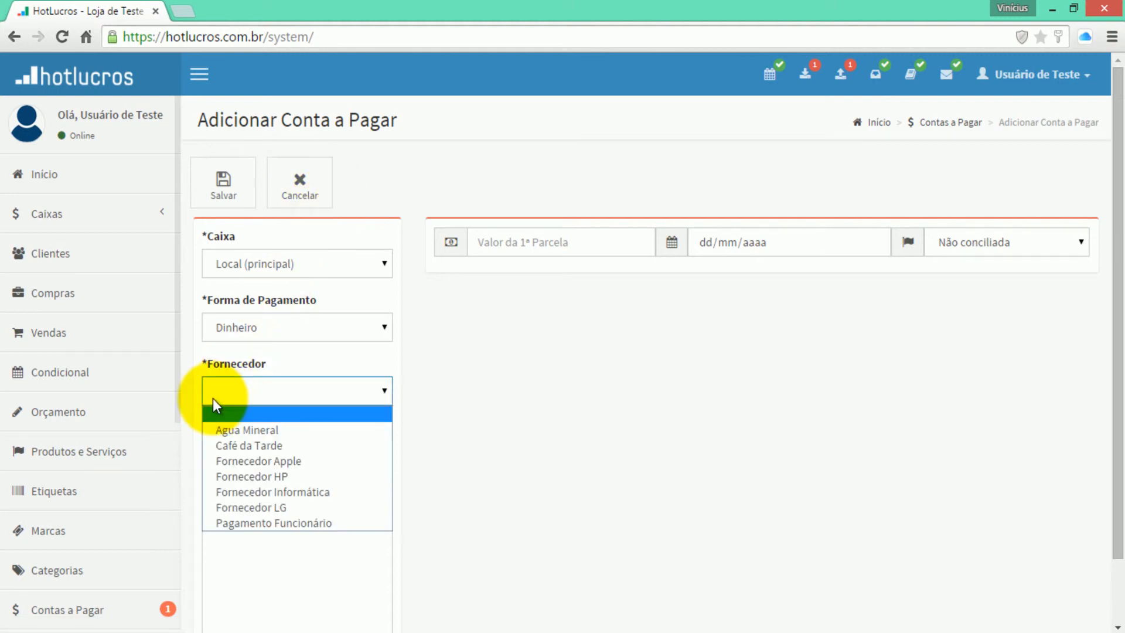
{"action": "left_click", "coordinate": [274, 460]}
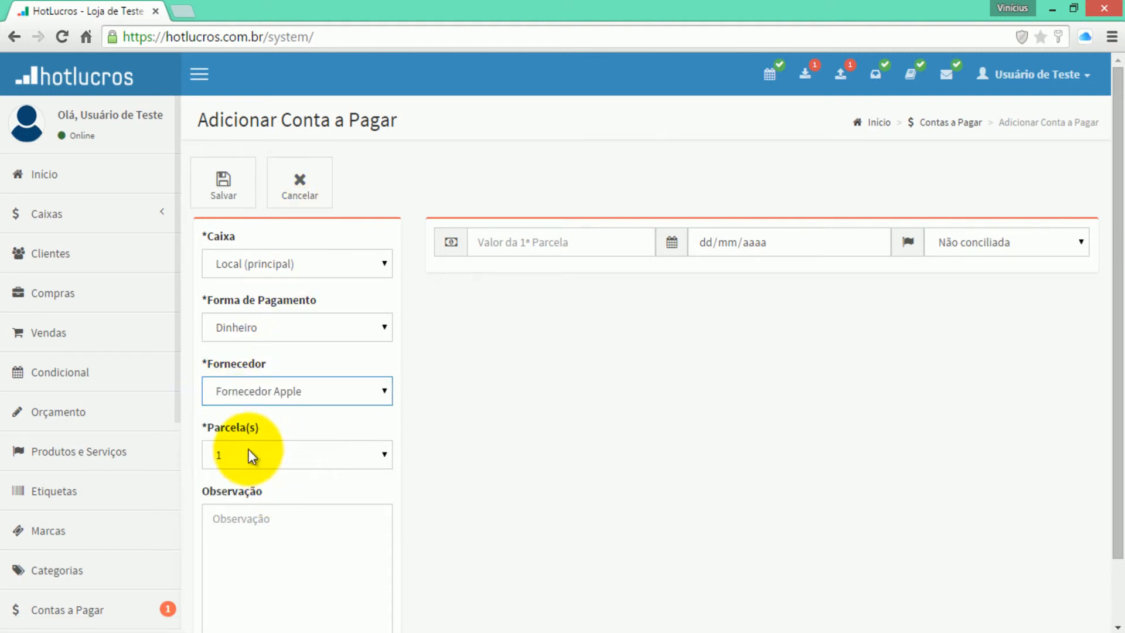
{"action": "left_click", "coordinate": [516, 246]}
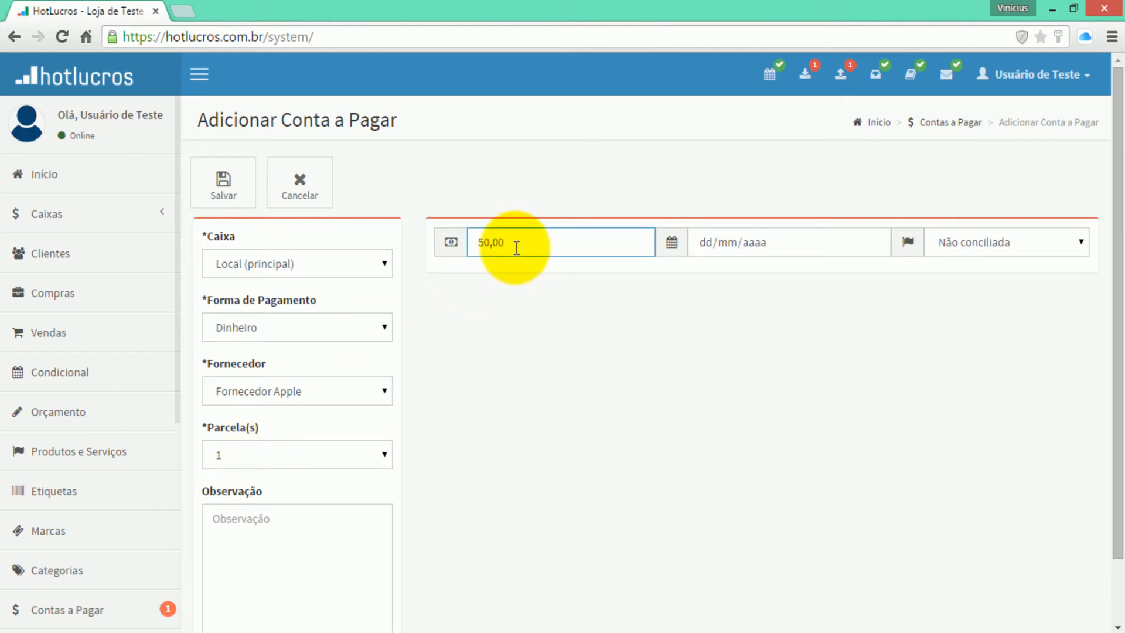
{"action": "left_click", "coordinate": [874, 240]}
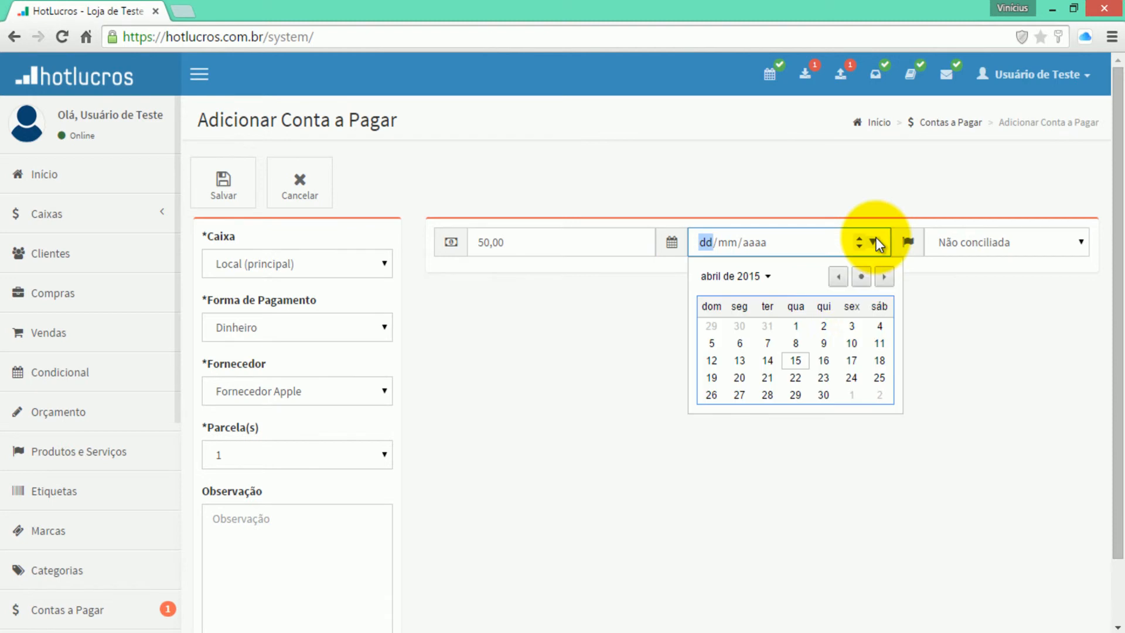
{"action": "left_click", "coordinate": [825, 366]}
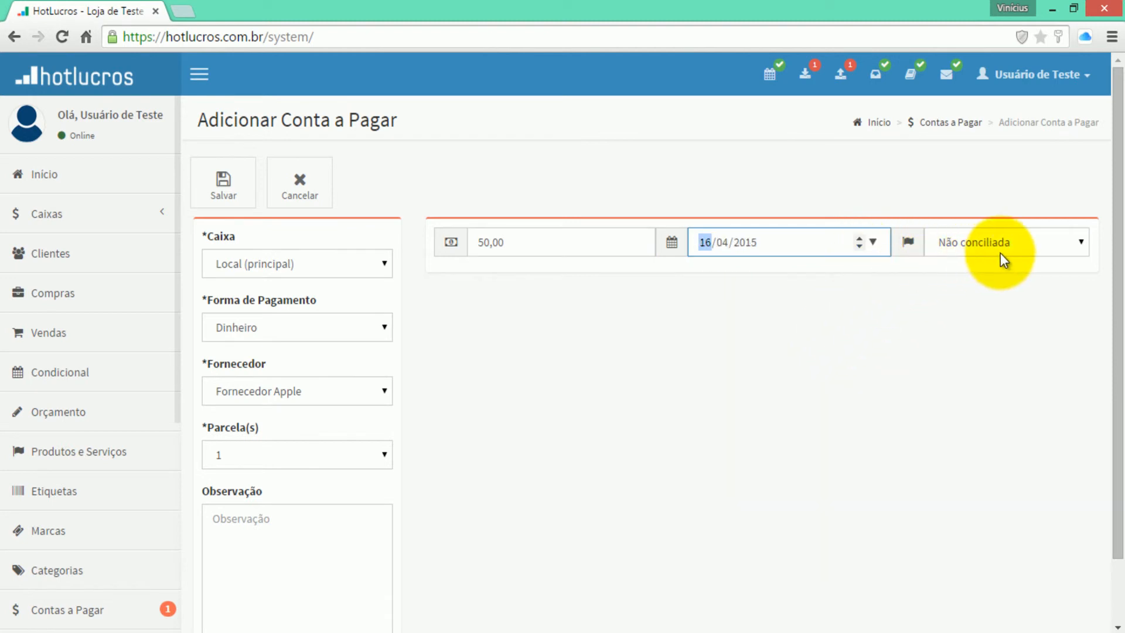
{"action": "left_click", "coordinate": [244, 195]}
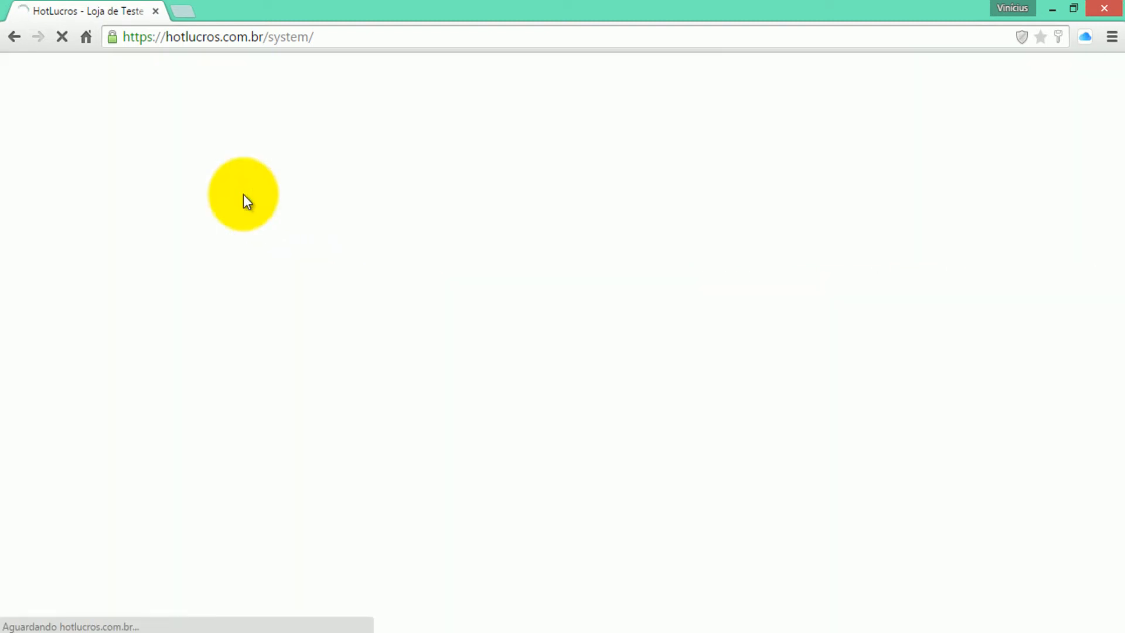
{"action": "scroll", "coordinate": [458, 289], "scroll_direction": "down", "scroll_amount": 3}
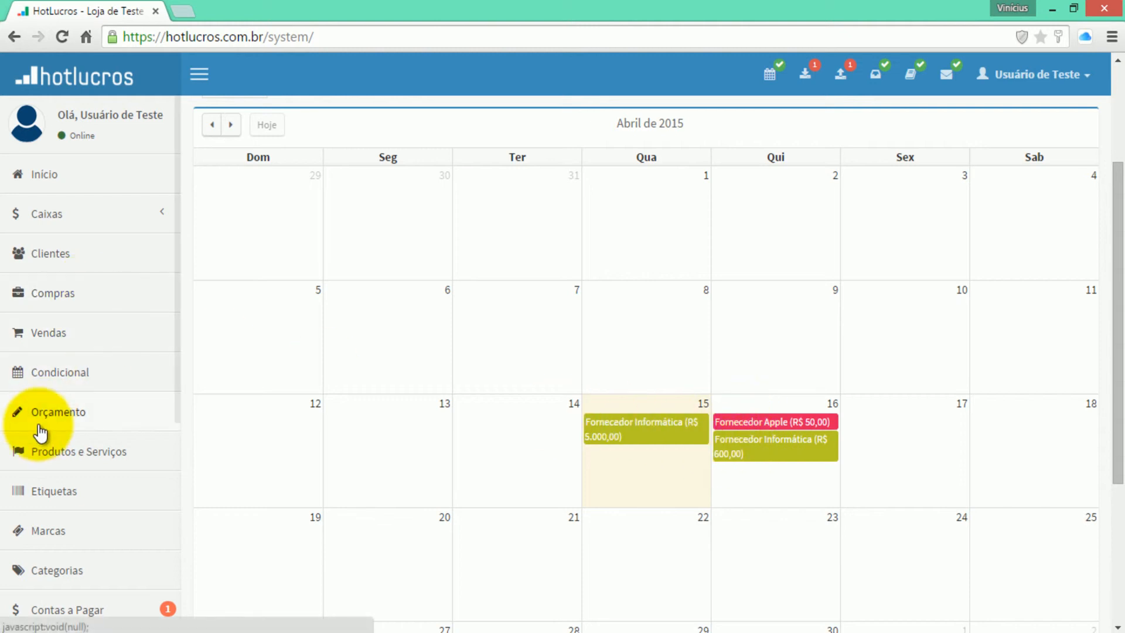
{"action": "scroll", "coordinate": [59, 469], "scroll_direction": "down", "scroll_amount": 2}
{"action": "left_click", "coordinate": [71, 585]}
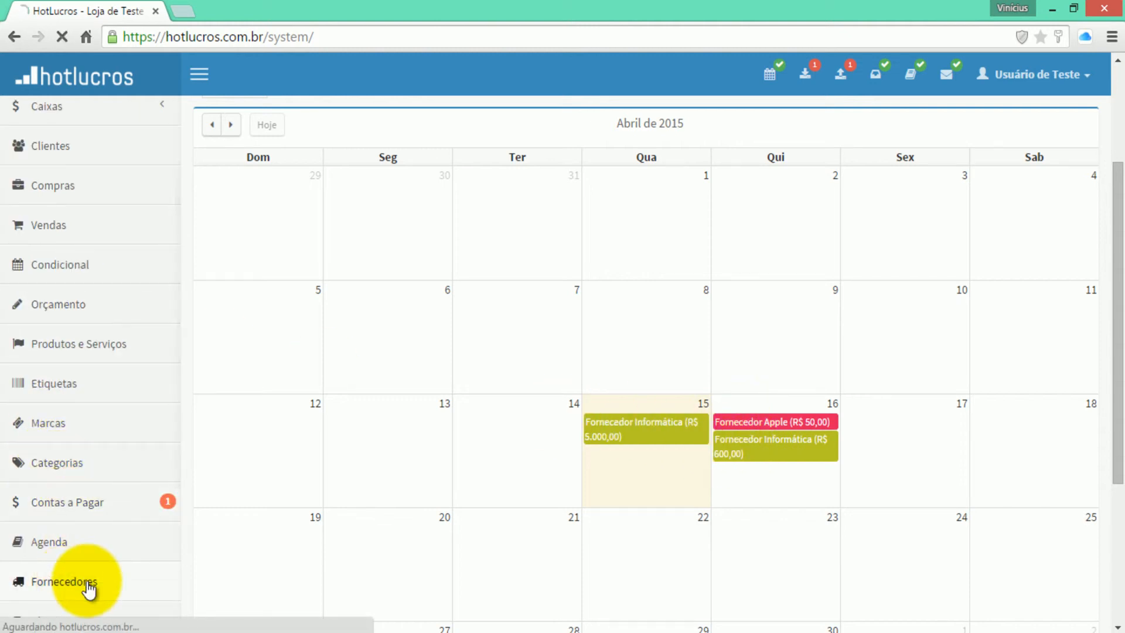
{"action": "left_click", "coordinate": [253, 208]}
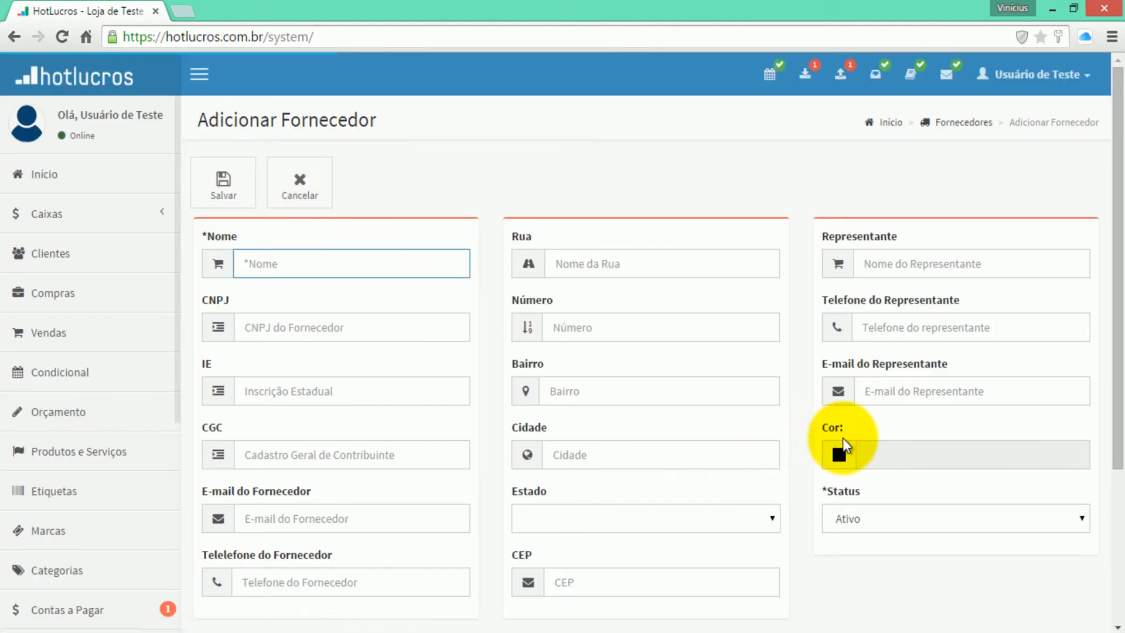
{"action": "left_click", "coordinate": [838, 452]}
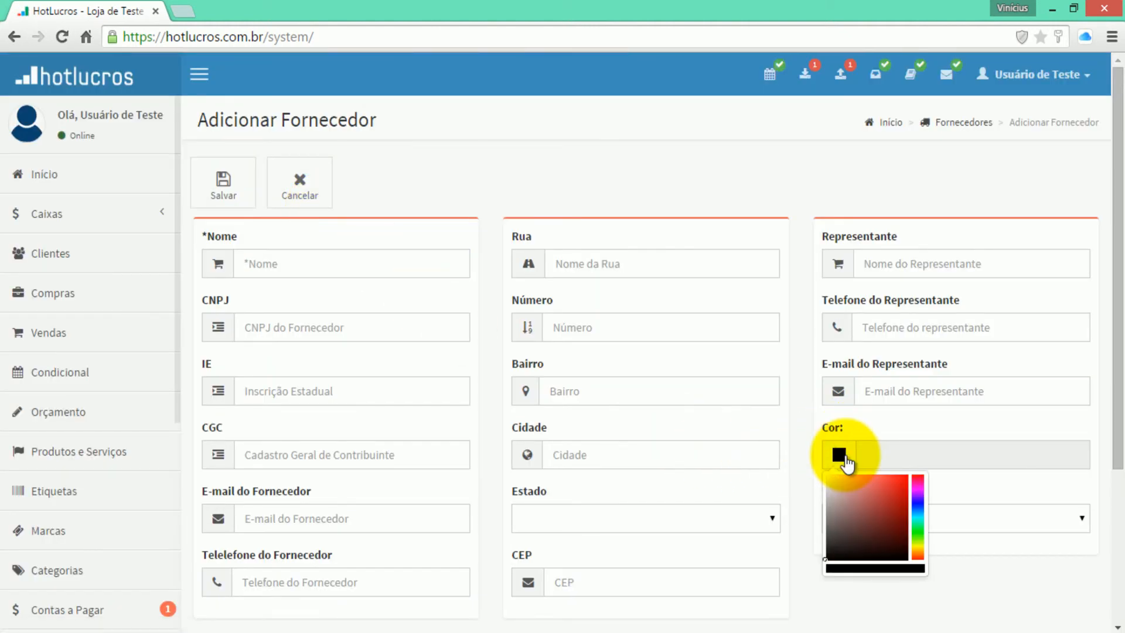
{"action": "left_click", "coordinate": [297, 193]}
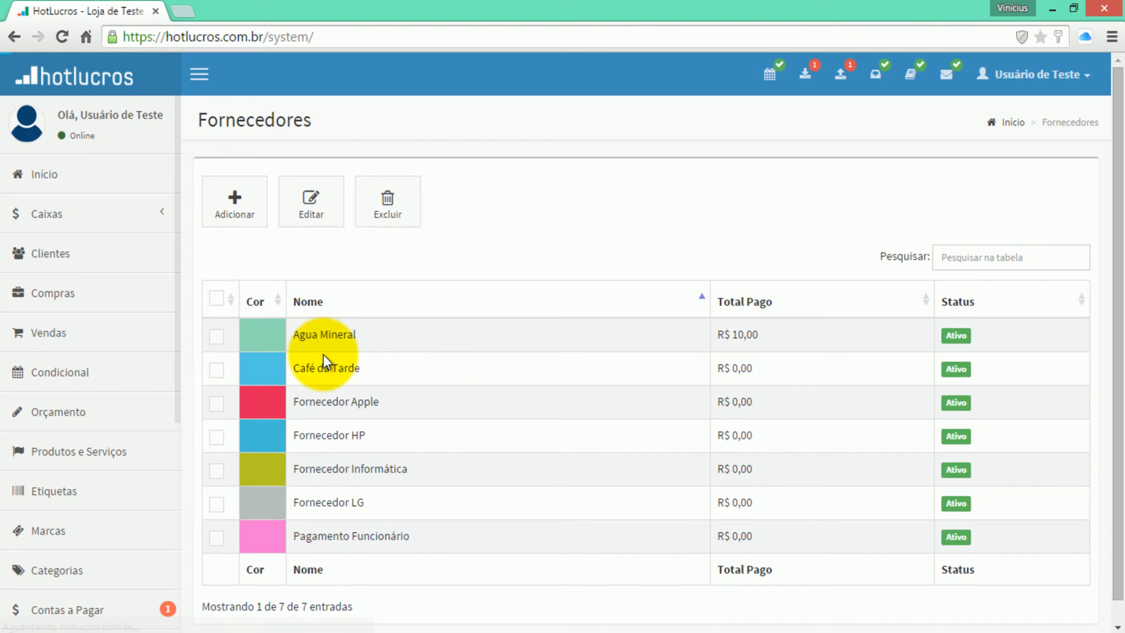
{"action": "left_click", "coordinate": [217, 335]}
{"action": "left_click", "coordinate": [309, 223]}
{"action": "left_click", "coordinate": [838, 455]}
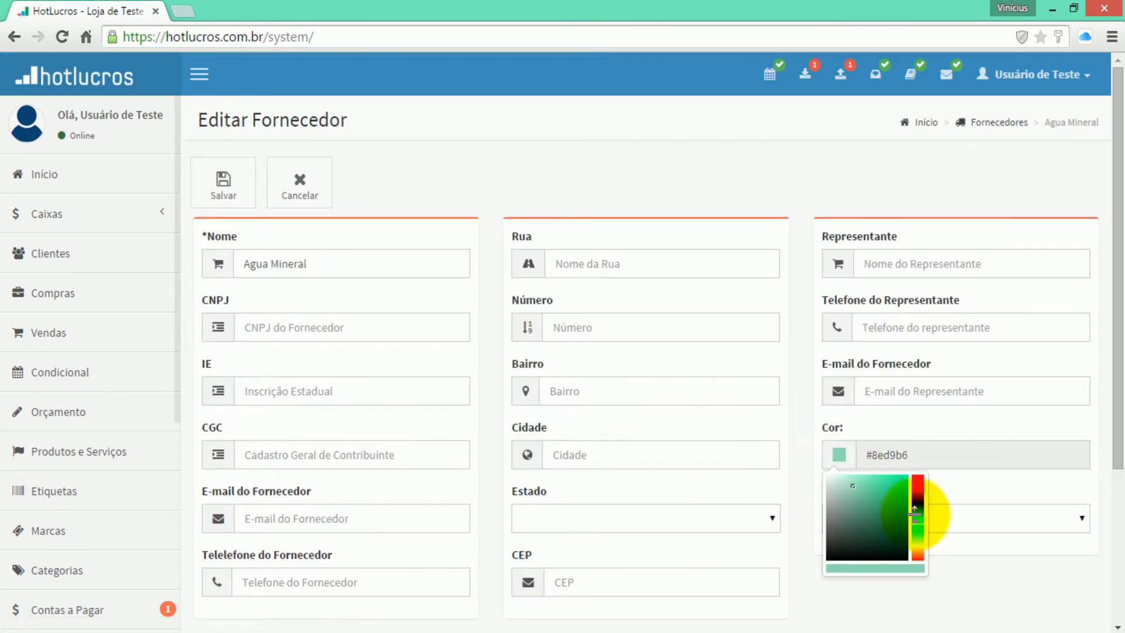
{"action": "left_click", "coordinate": [917, 519]}
{"action": "left_click_drag", "start_coordinate": [886, 503], "coordinate": [918, 475]}
{"action": "left_click", "coordinate": [308, 196]}
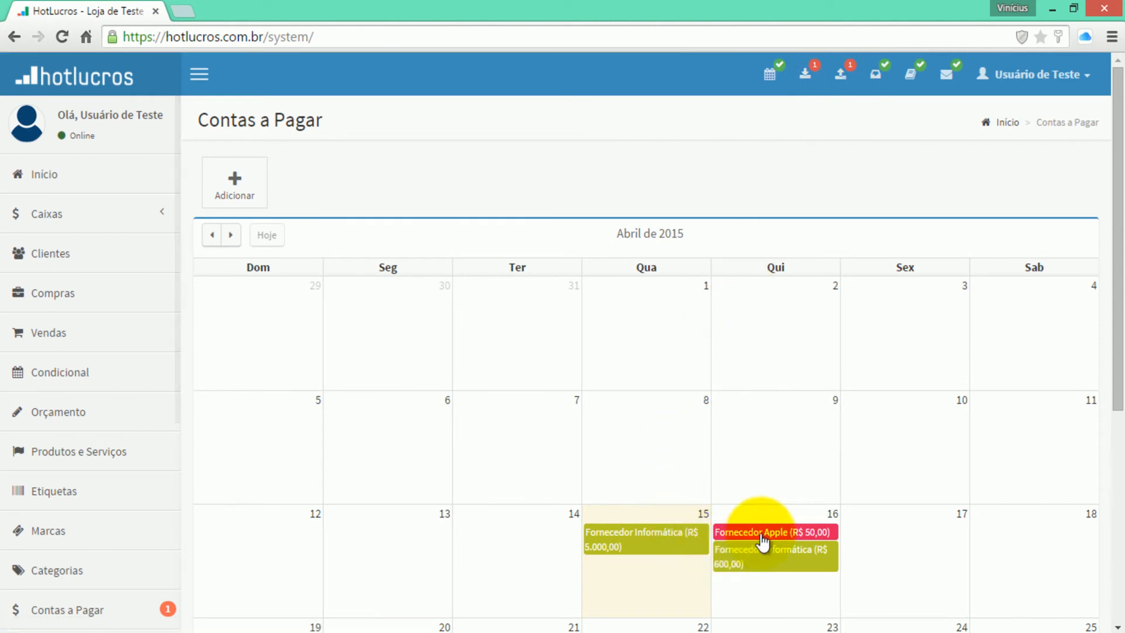
- Return to the bills to pay and open the Fornecedor Apple bill, leaving it unchanged
{"action": "left_click", "coordinate": [61, 610]}
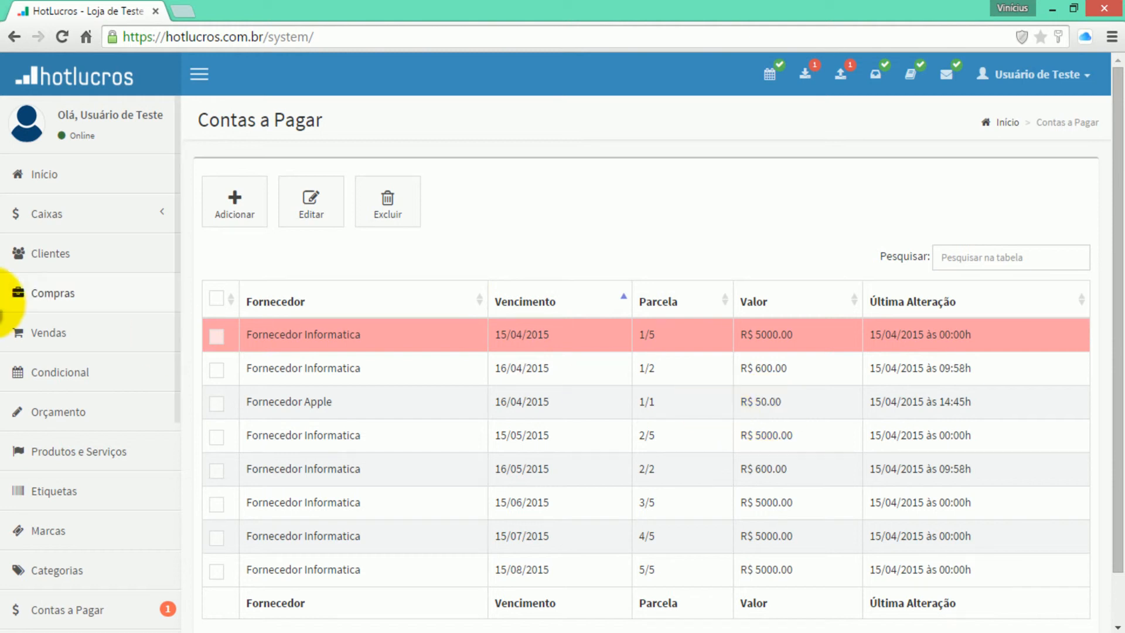
{"action": "left_click", "coordinate": [217, 404]}
{"action": "left_click", "coordinate": [318, 220]}
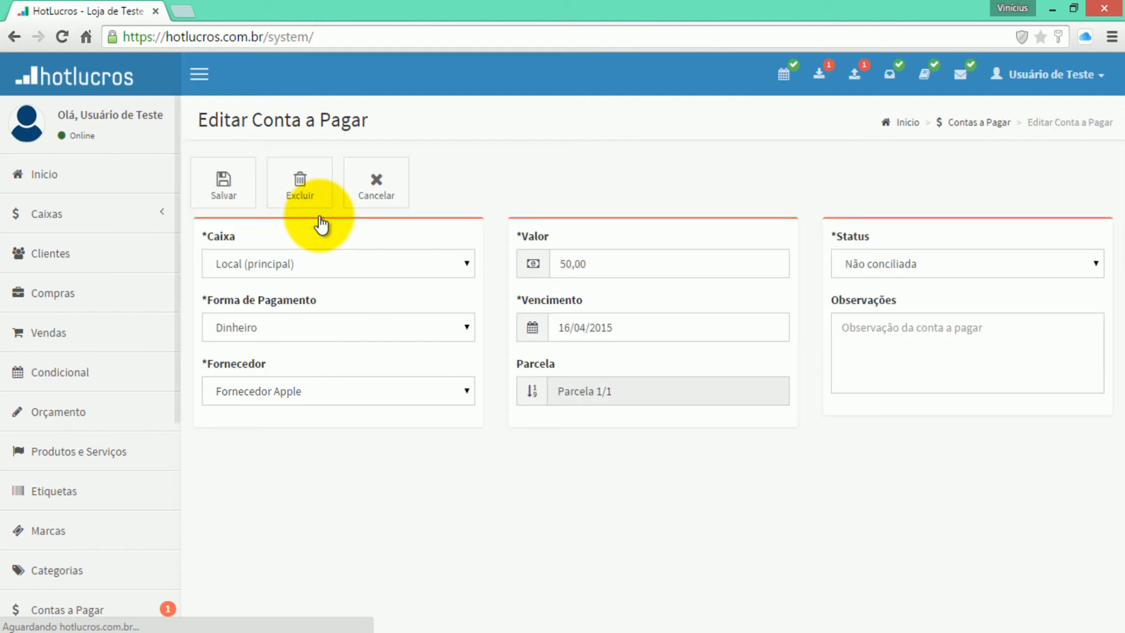
{"action": "left_click", "coordinate": [387, 196]}
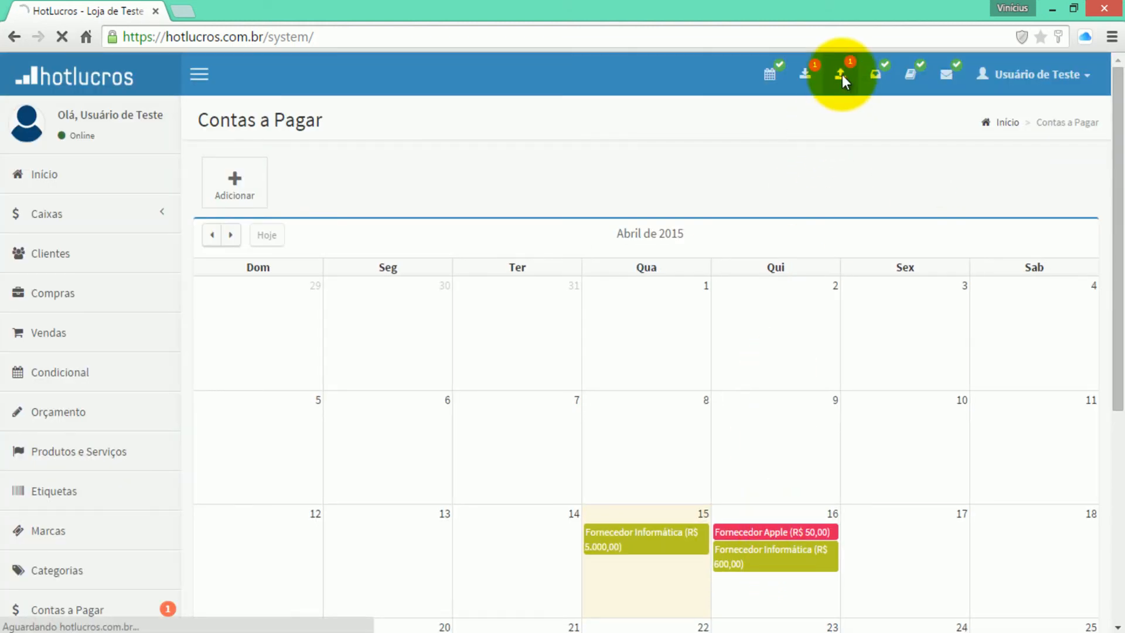
- Mark the R$ 50,00 Fornecedor Apple bill as Conciliada, keep Dinheiro as payment, and save
{"action": "mouse_move", "coordinate": [787, 540]}
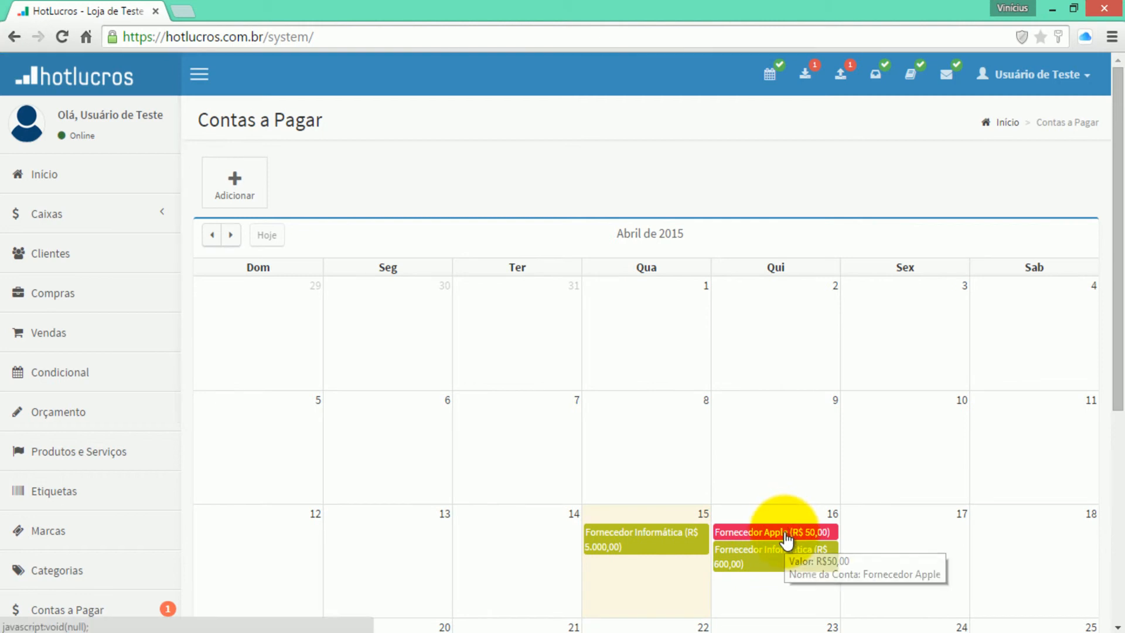
{"action": "left_click", "coordinate": [784, 532]}
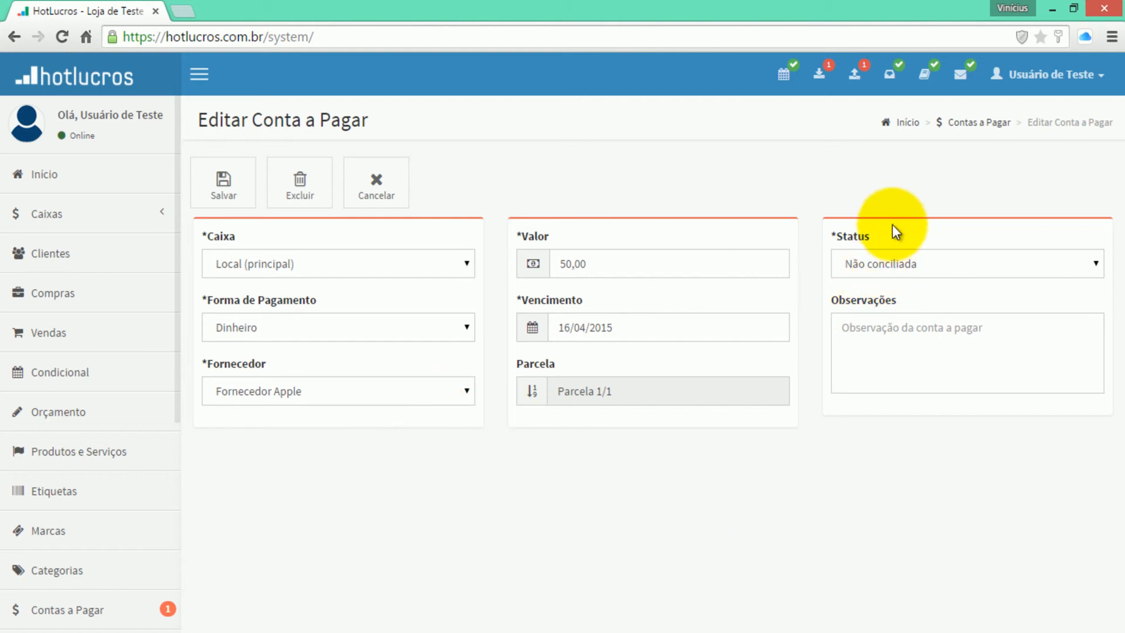
{"action": "left_click", "coordinate": [873, 272]}
{"action": "left_click", "coordinate": [855, 284]}
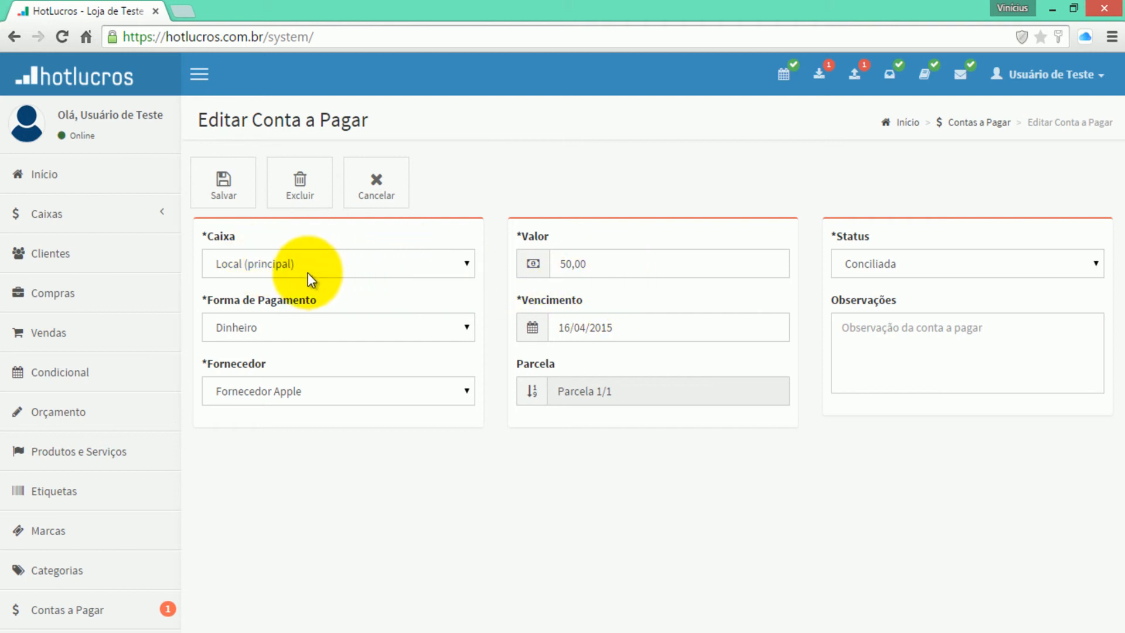
{"action": "left_click", "coordinate": [297, 316]}
{"action": "left_click", "coordinate": [297, 321]}
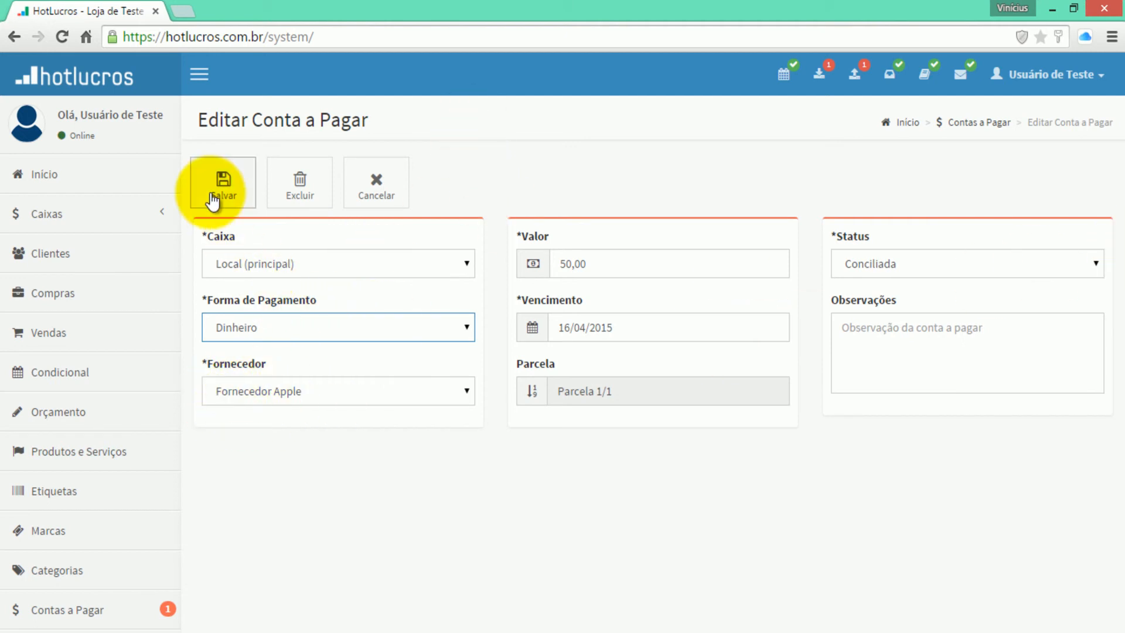
{"action": "left_click", "coordinate": [212, 198]}
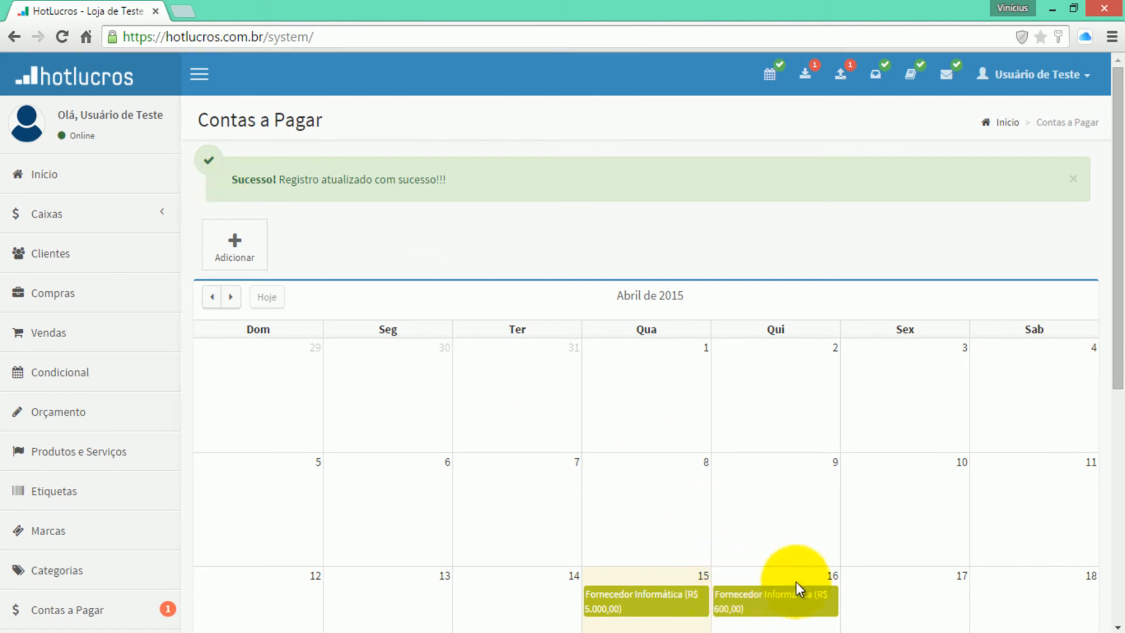
- Open the Caixa Local (Principal) register and list its 15/04/2015 entries
{"action": "left_click", "coordinate": [31, 613]}
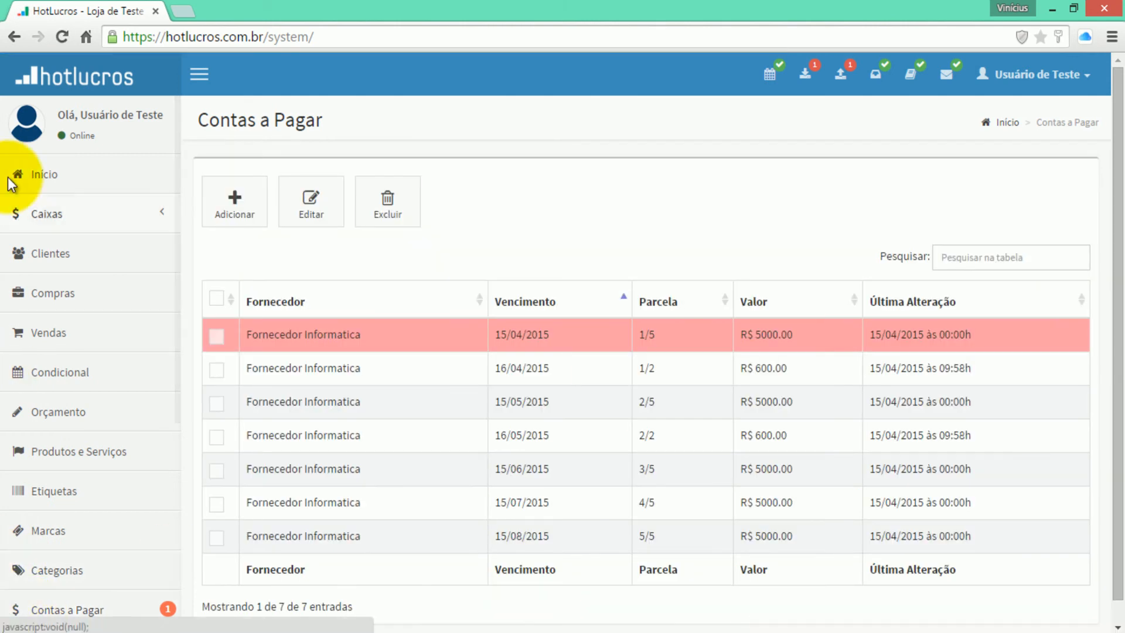
{"action": "left_click", "coordinate": [53, 216]}
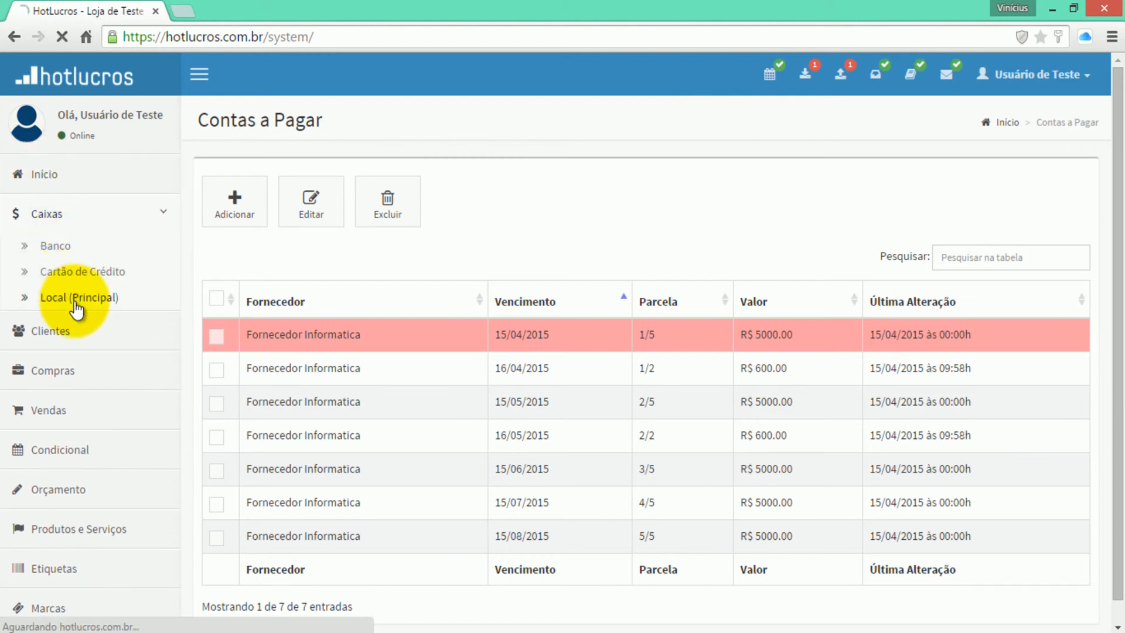
{"action": "left_click", "coordinate": [76, 300]}
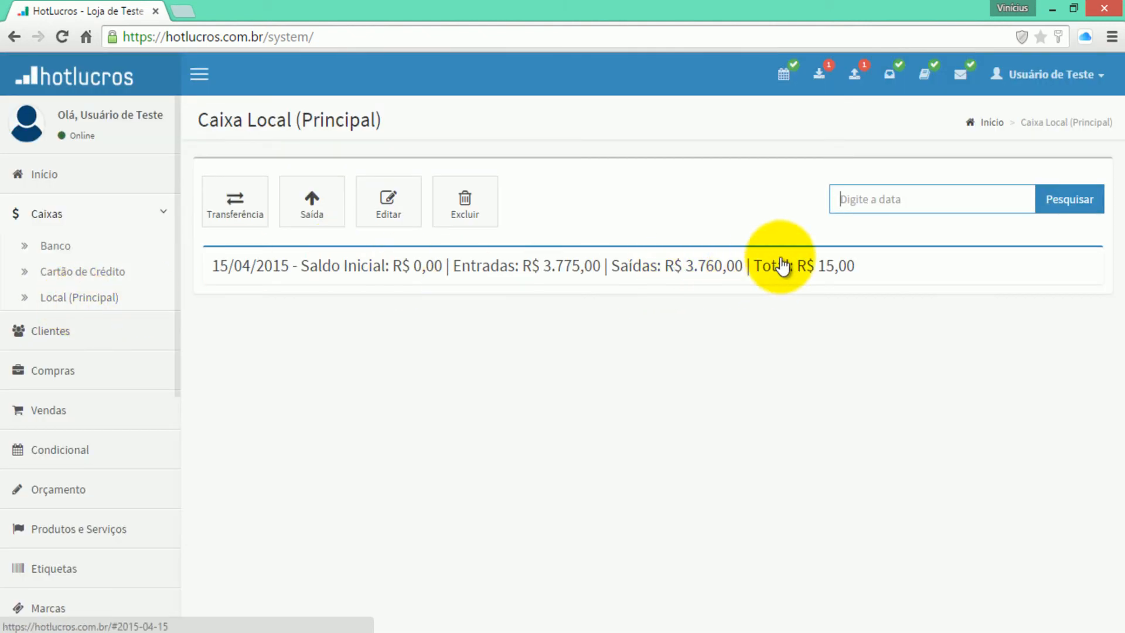
{"action": "left_click", "coordinate": [768, 265]}
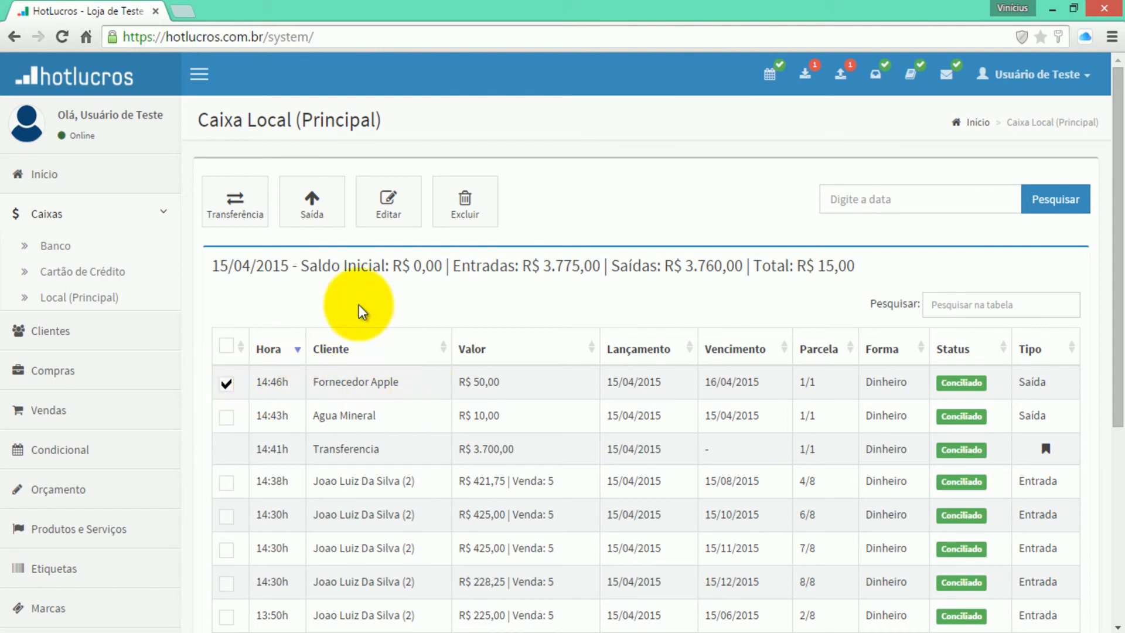
- Move the Fornecedor Apple entry to the Banco register and save it
{"action": "left_click", "coordinate": [378, 208]}
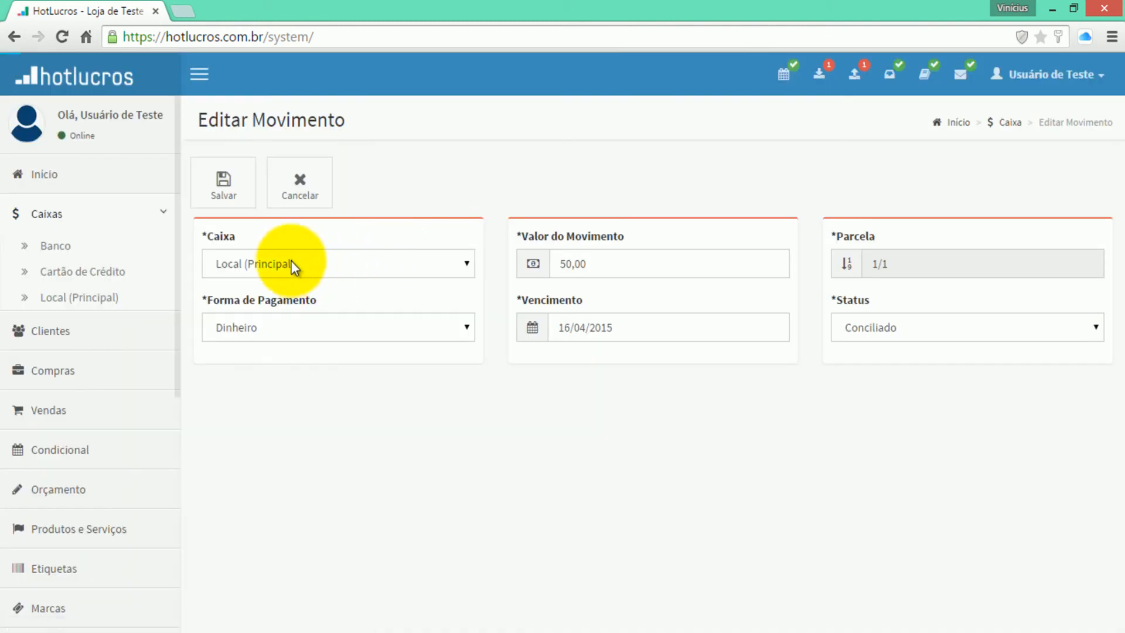
{"action": "left_click", "coordinate": [243, 263]}
{"action": "left_click", "coordinate": [235, 285]}
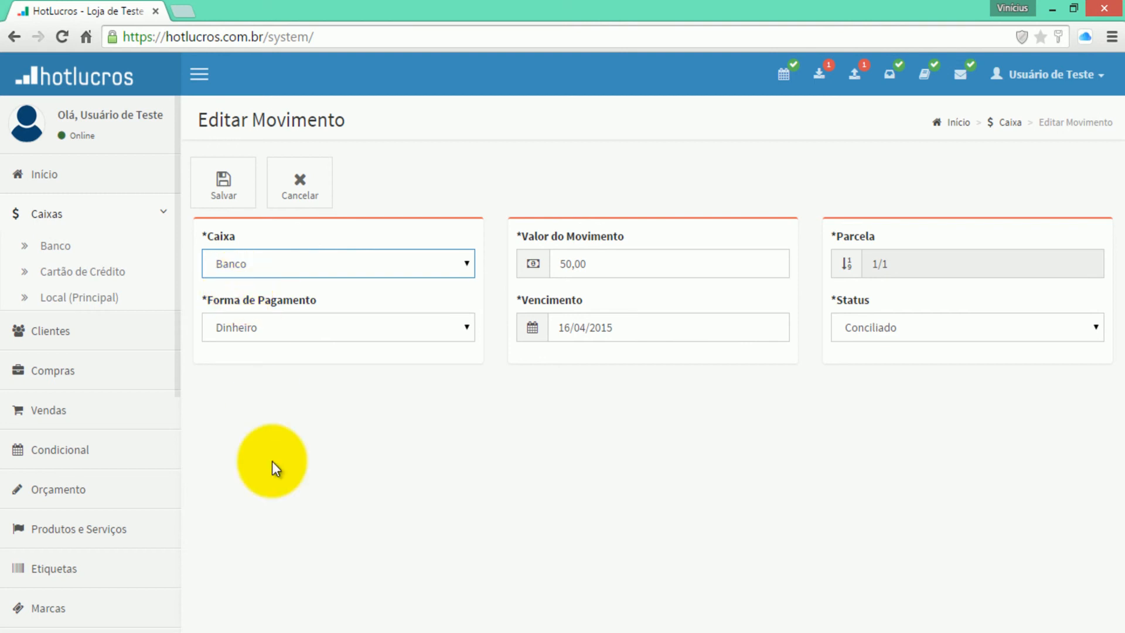
{"action": "left_click", "coordinate": [226, 203]}
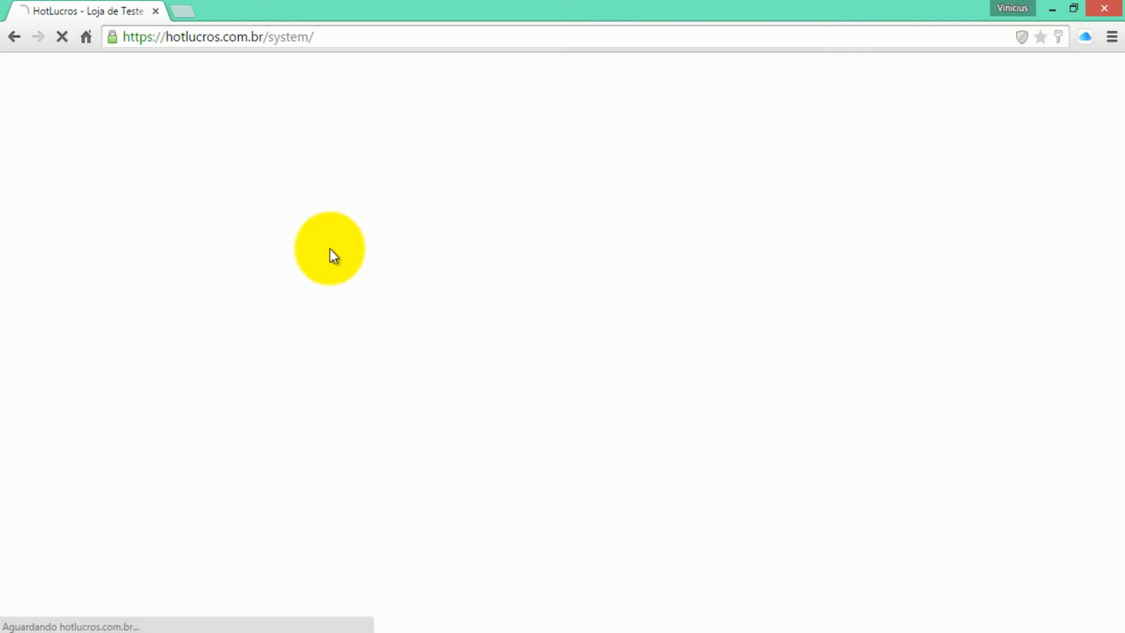
- Review the 15/04/2015 entries of Banco, Local (Principal), then Banco again
{"action": "left_click", "coordinate": [284, 327]}
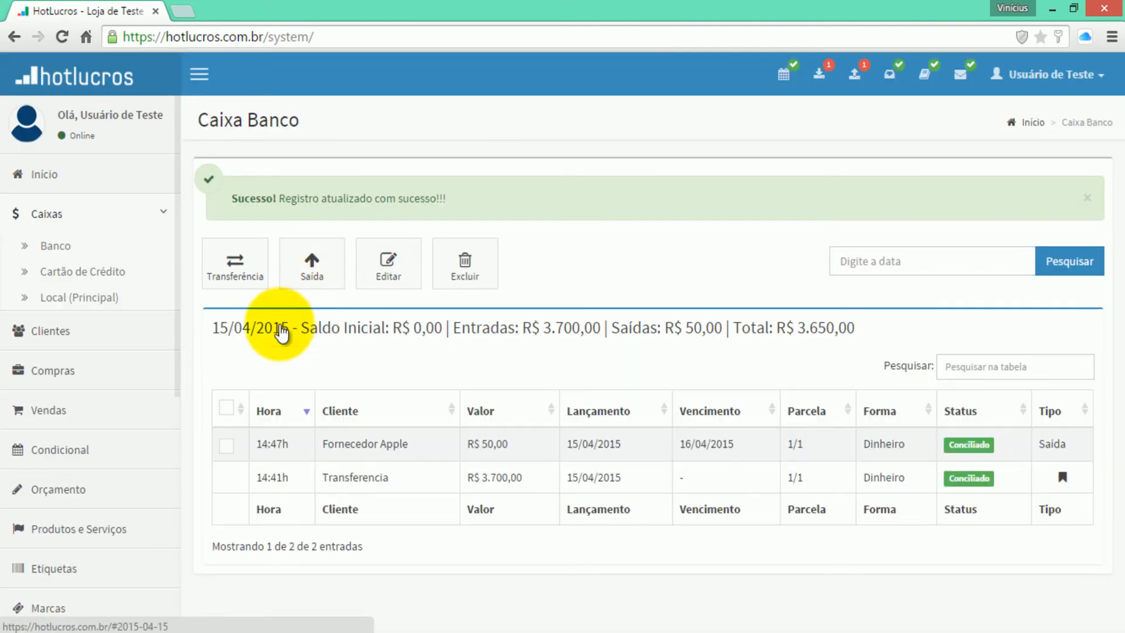
{"action": "left_click", "coordinate": [64, 297]}
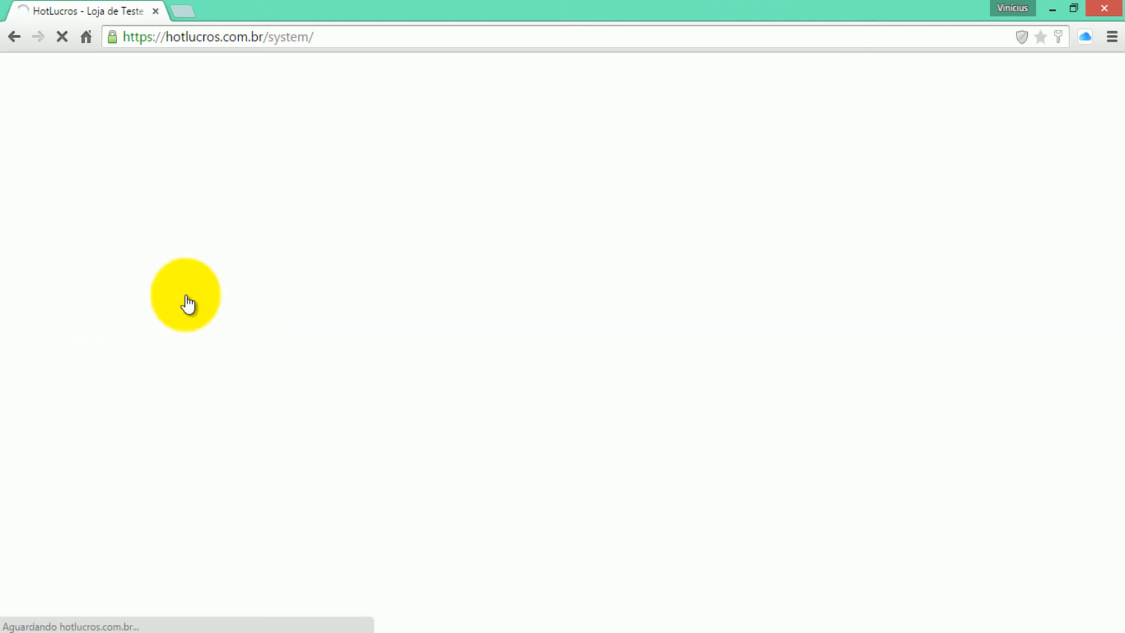
{"action": "left_click", "coordinate": [284, 285]}
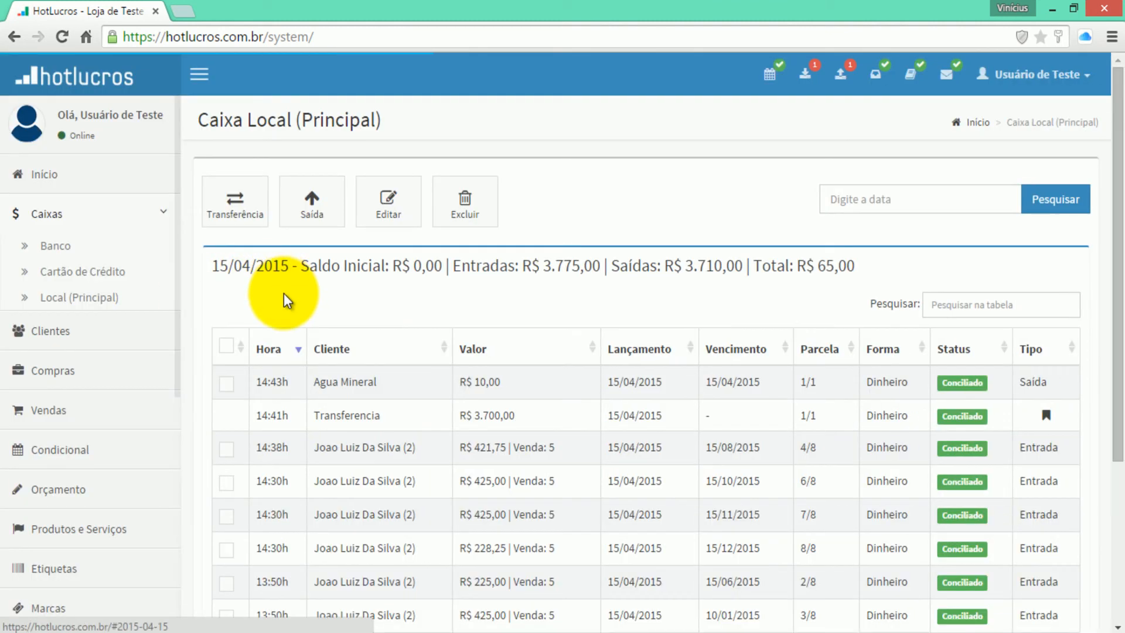
{"action": "left_click", "coordinate": [72, 249]}
{"action": "left_click", "coordinate": [251, 267]}
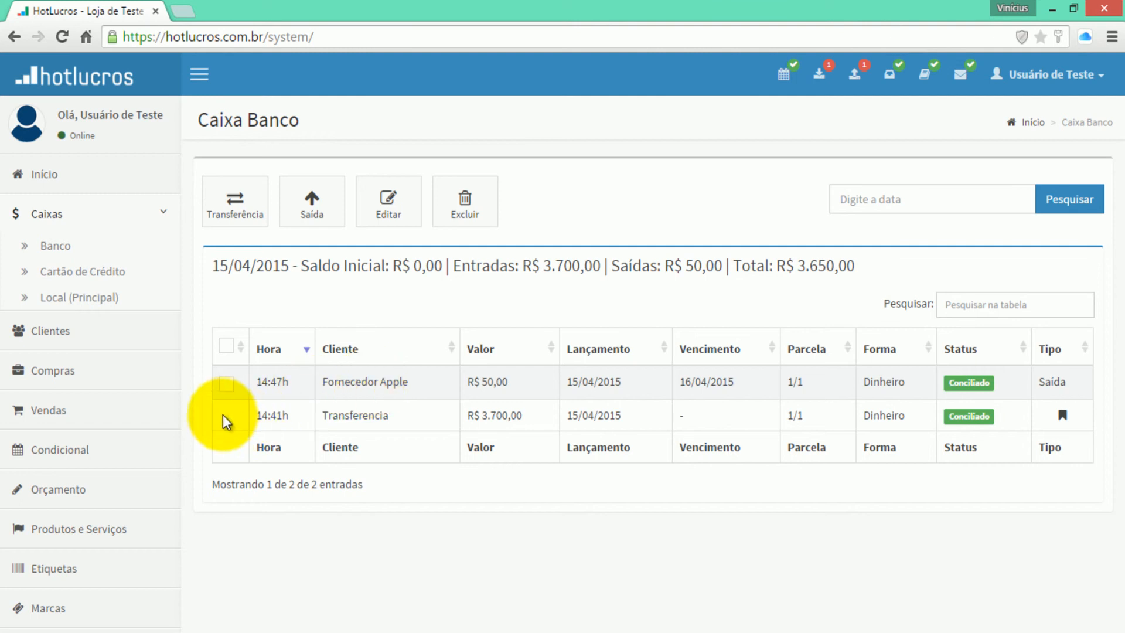
- Set the Fornecedor Apple entry to Não Conciliado, save, and recheck Banco's 15/04/2015 entries
{"action": "left_click", "coordinate": [226, 384]}
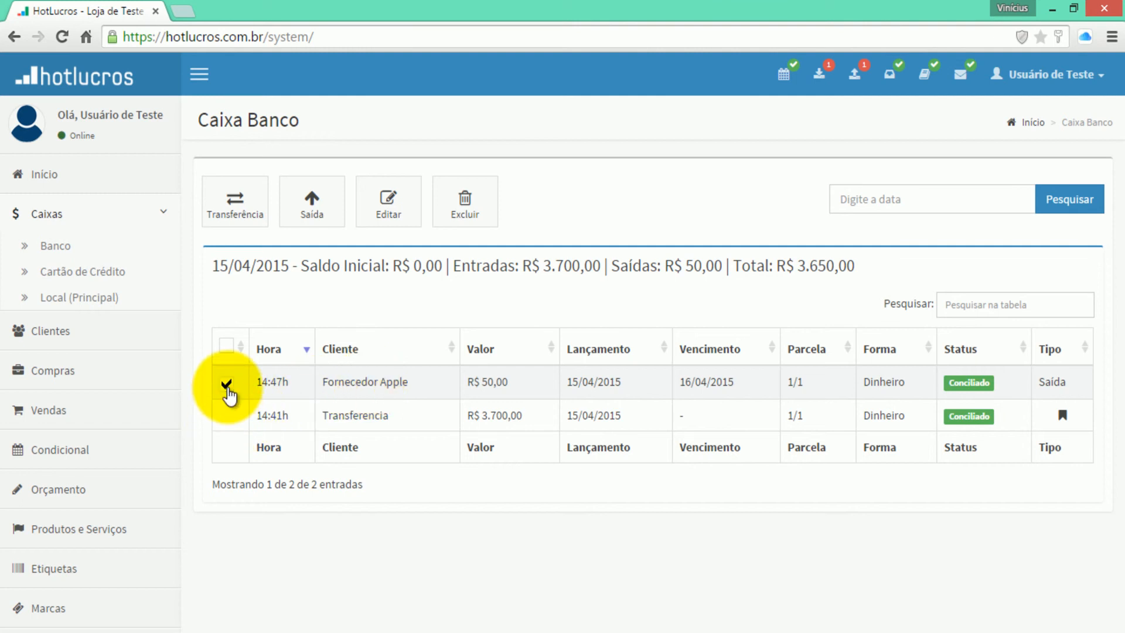
{"action": "left_click", "coordinate": [382, 205]}
{"action": "left_click", "coordinate": [862, 323]}
{"action": "left_click", "coordinate": [869, 368]}
{"action": "left_click", "coordinate": [238, 186]}
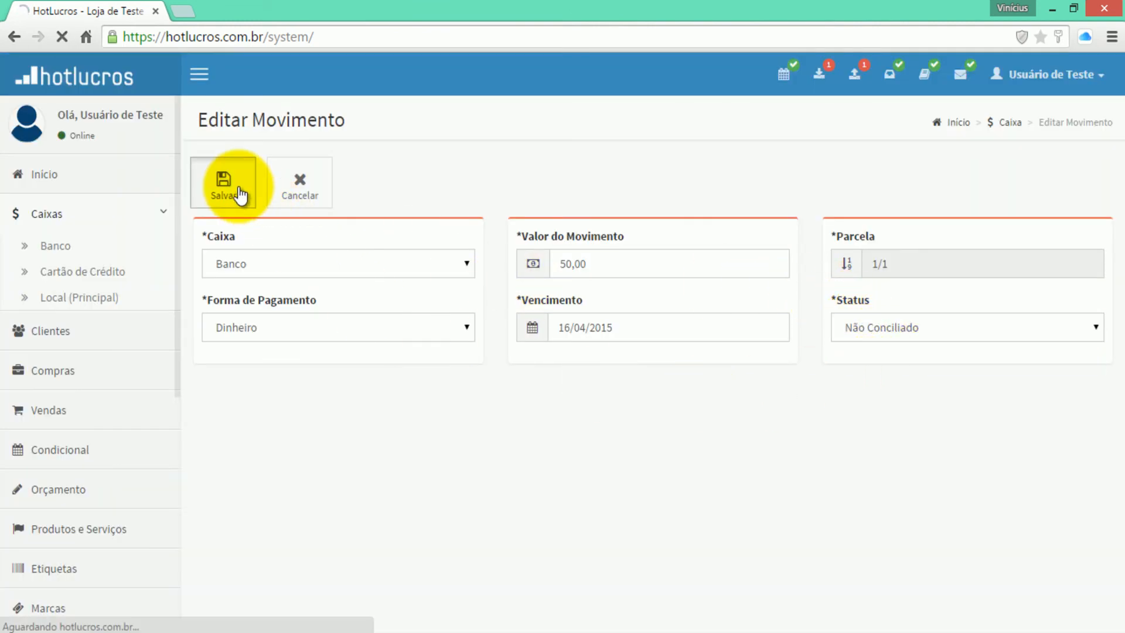
{"action": "left_click", "coordinate": [314, 334]}
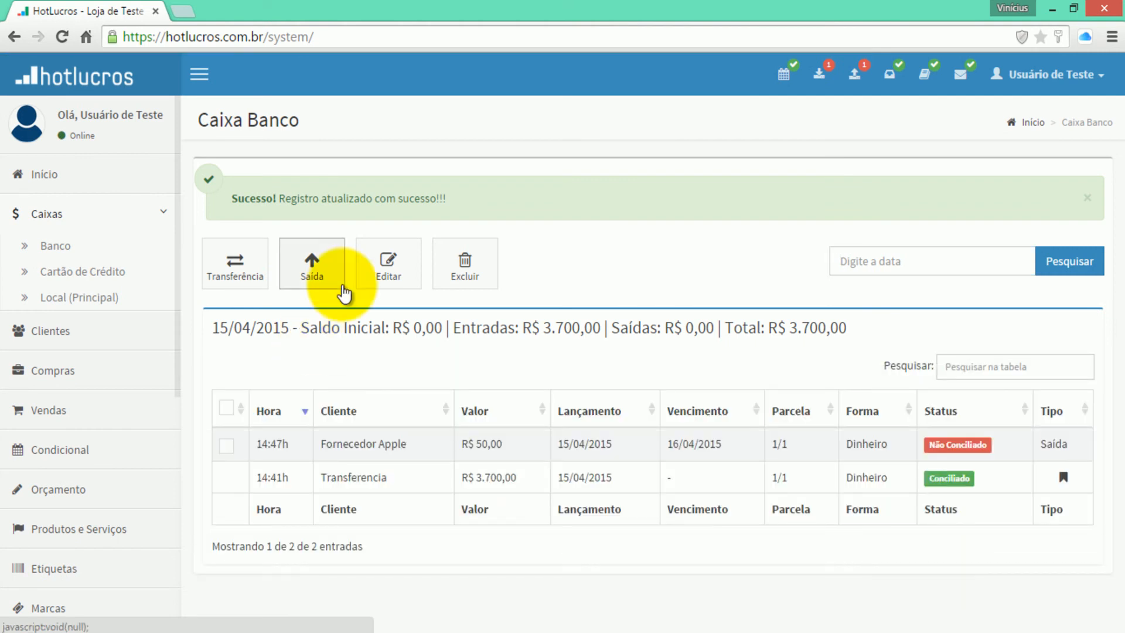
{"action": "left_click", "coordinate": [844, 71]}
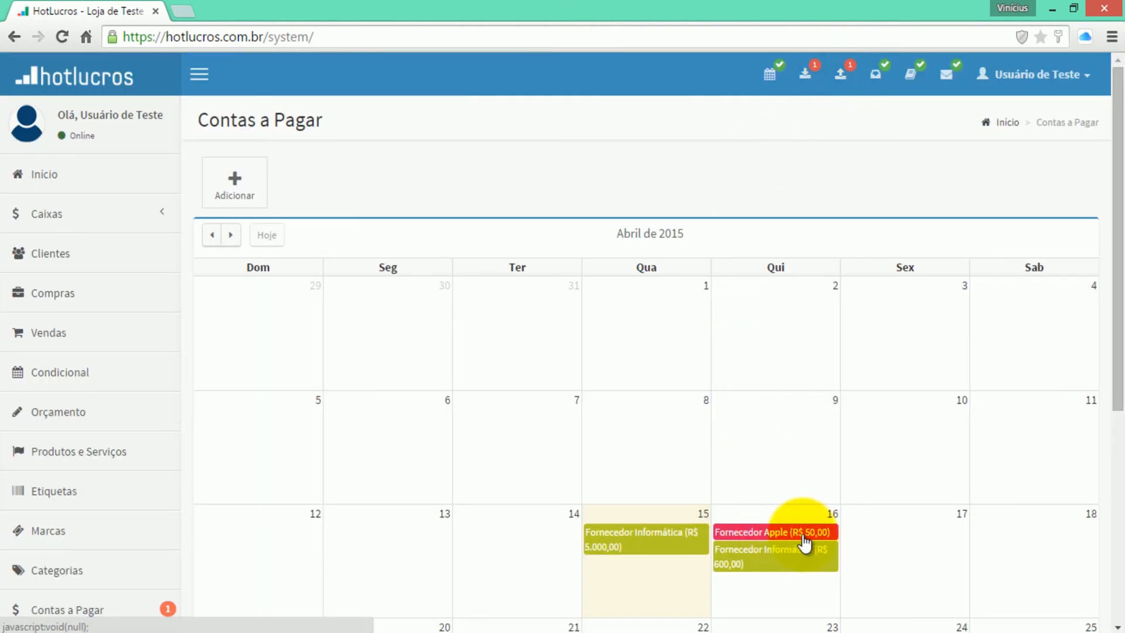
- Browse the accounts payable table, the supplier list, and the payables calendar
{"action": "mouse_move", "coordinate": [809, 545]}
{"action": "left_click", "coordinate": [109, 609]}
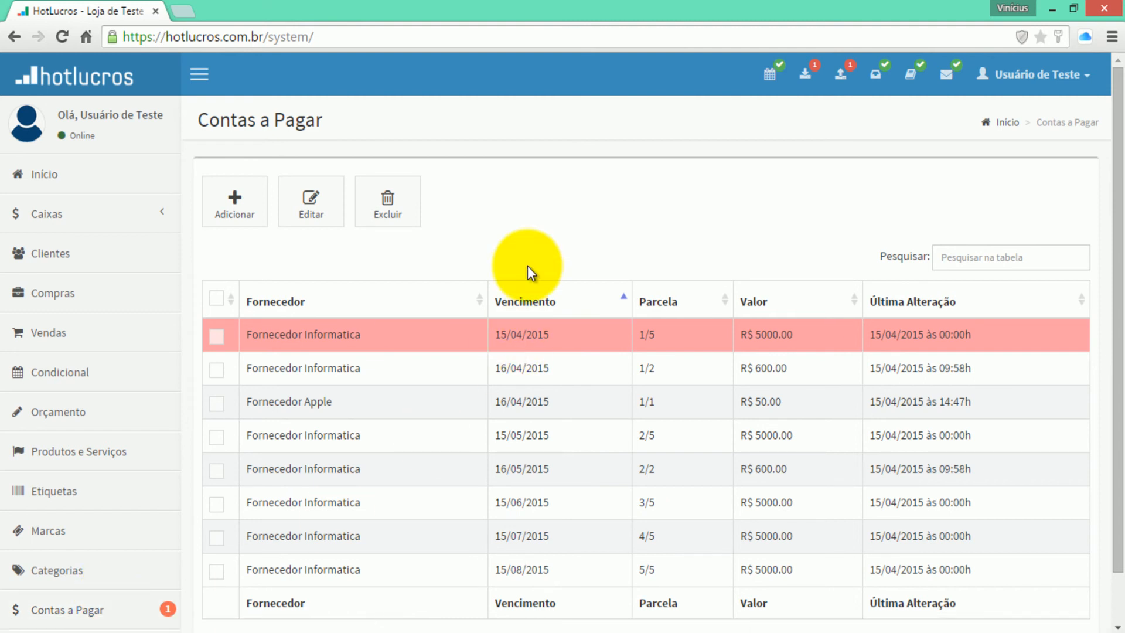
{"action": "scroll", "coordinate": [36, 492], "scroll_direction": "down", "scroll_amount": 4}
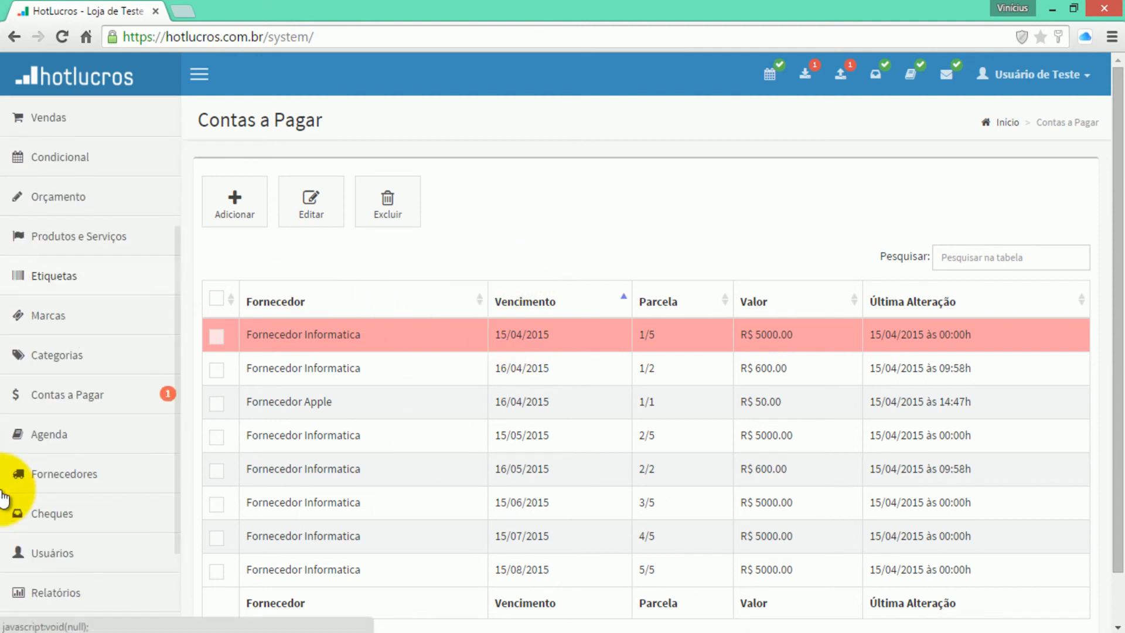
{"action": "left_click", "coordinate": [64, 475]}
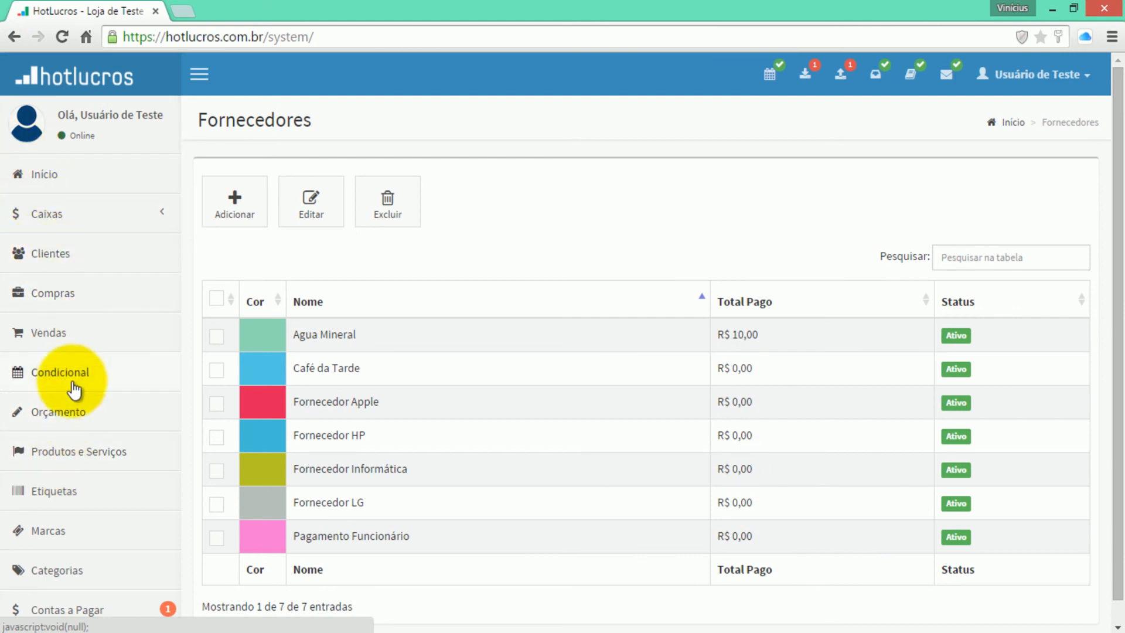
{"action": "left_click", "coordinate": [63, 612]}
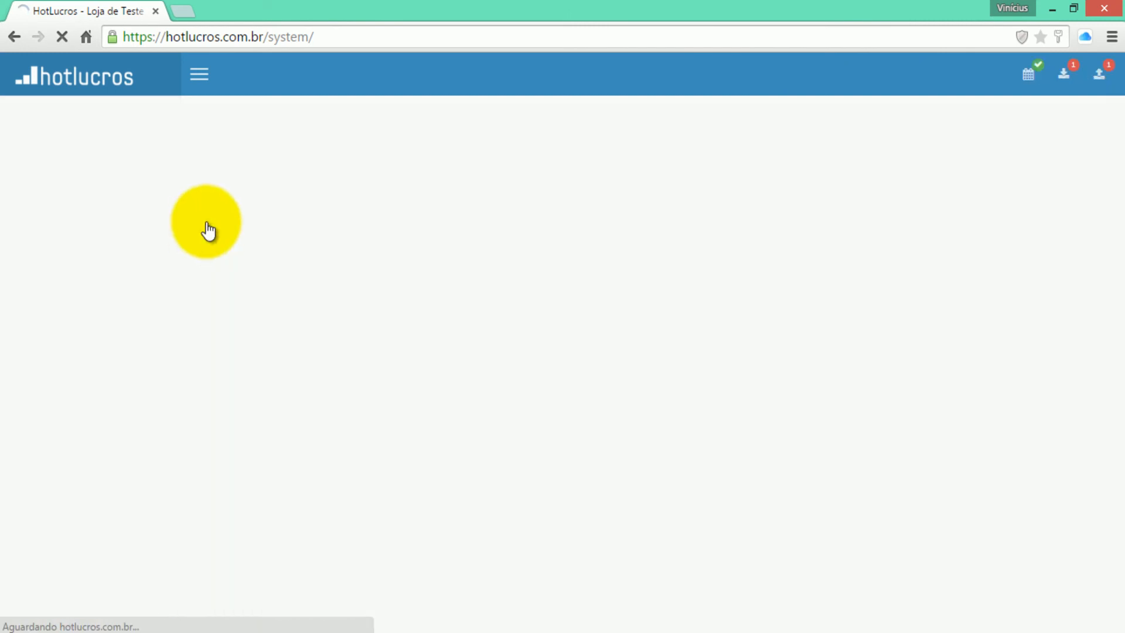
{"action": "left_click", "coordinate": [847, 75]}
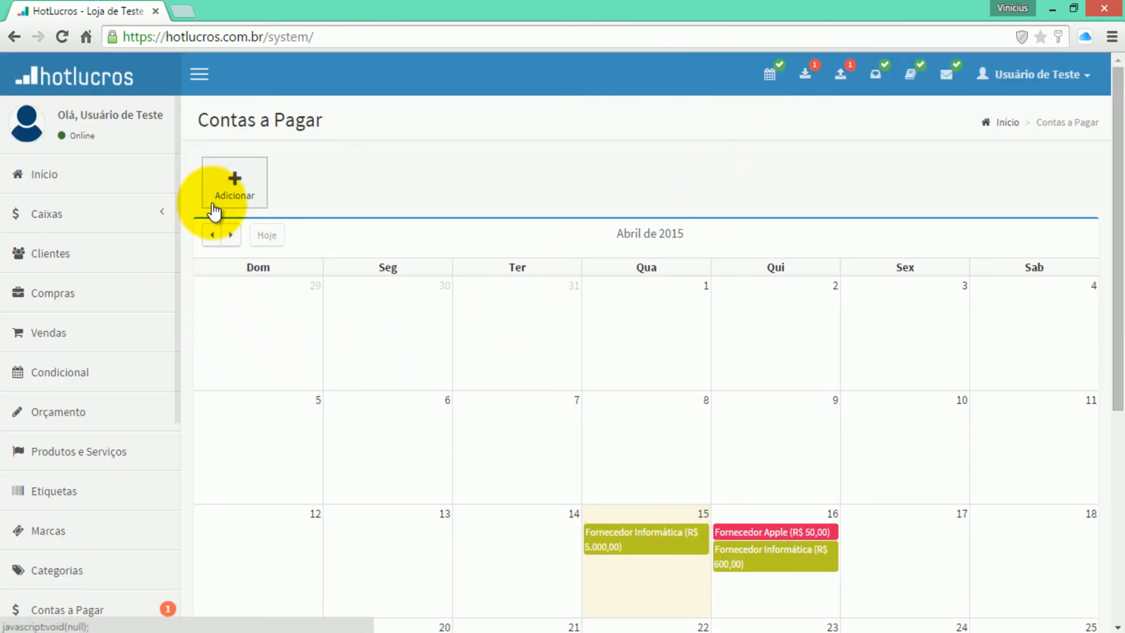
- Open the Cartão de Crédito register and start a new outgoing payment
{"action": "left_click", "coordinate": [74, 219]}
{"action": "left_click", "coordinate": [68, 274]}
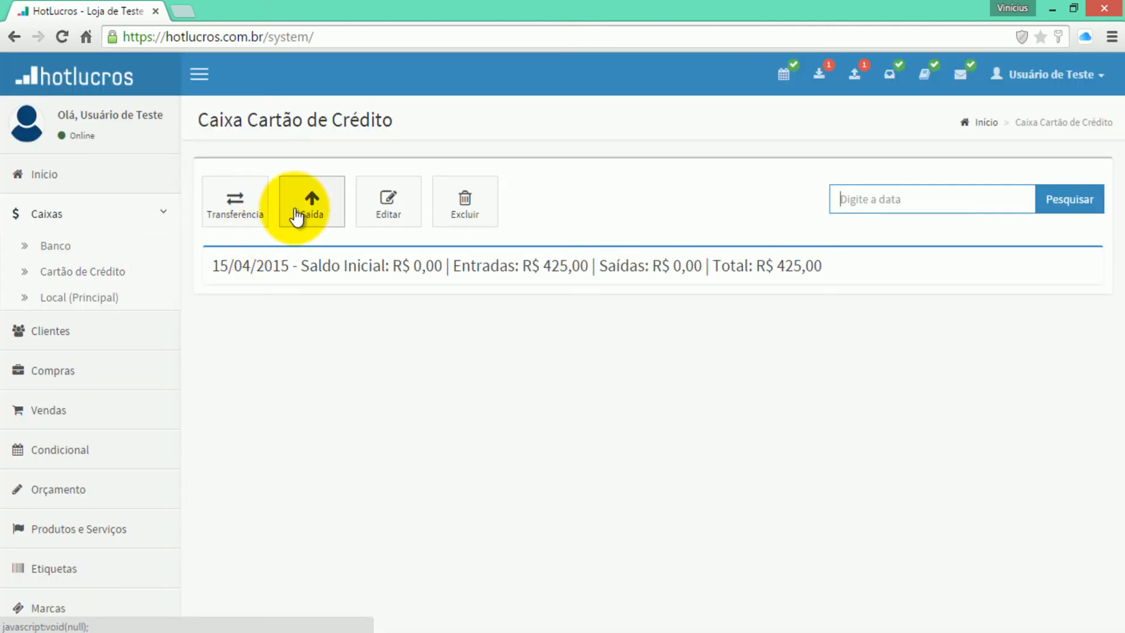
{"action": "left_click", "coordinate": [296, 214]}
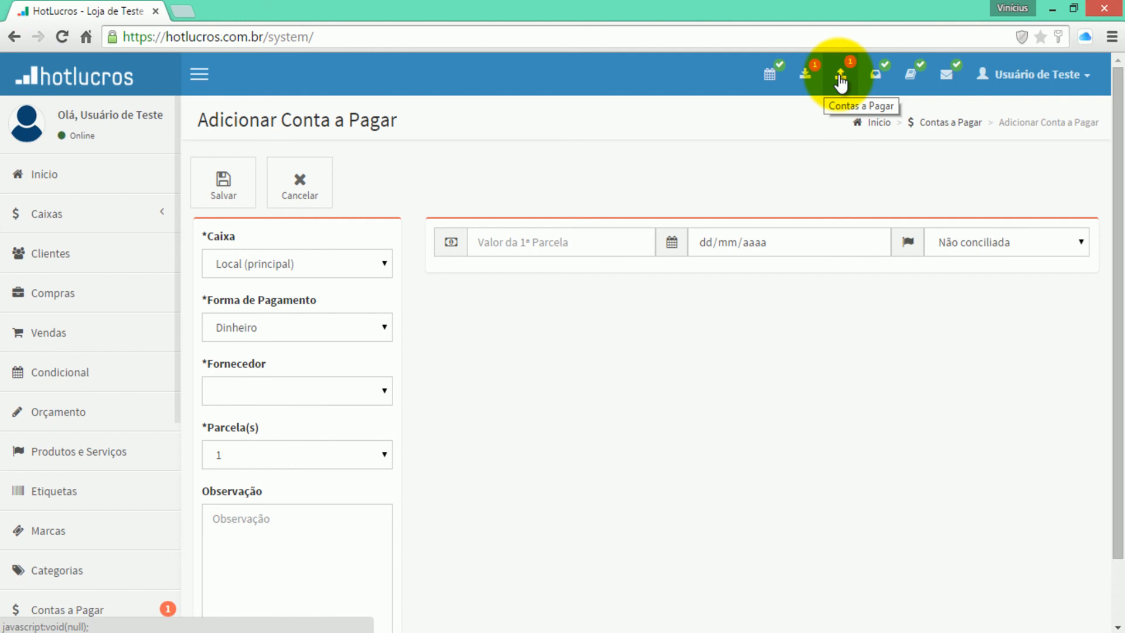
- Open the Caixa Local (Principal) register and start a transfer between registers
{"action": "left_click", "coordinate": [50, 218]}
{"action": "left_click", "coordinate": [75, 298]}
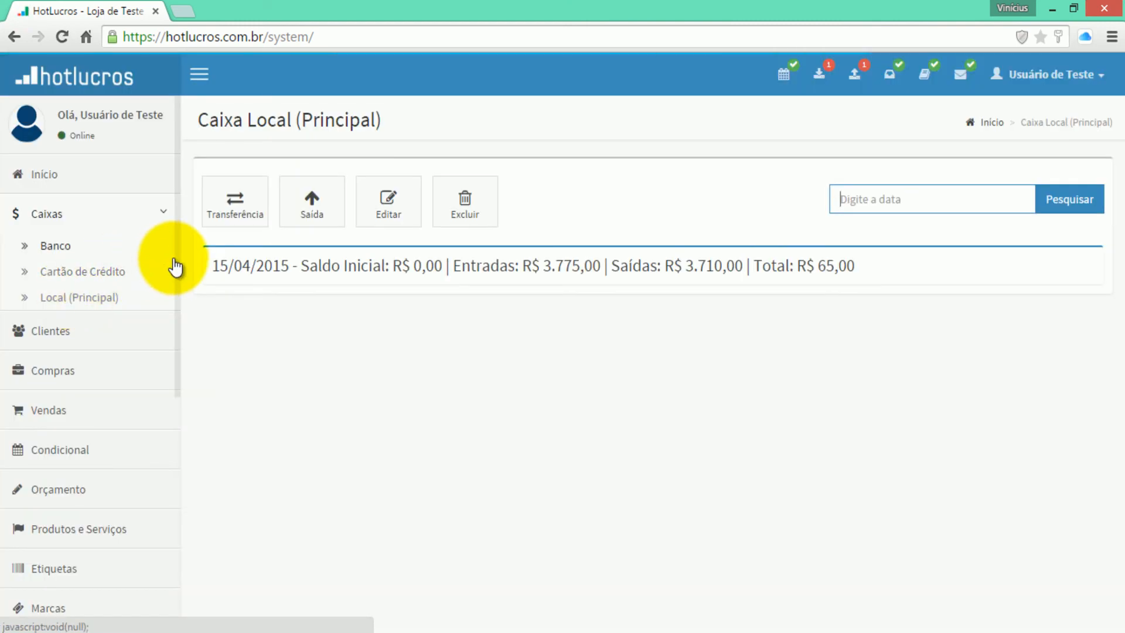
{"action": "left_click", "coordinate": [232, 202]}
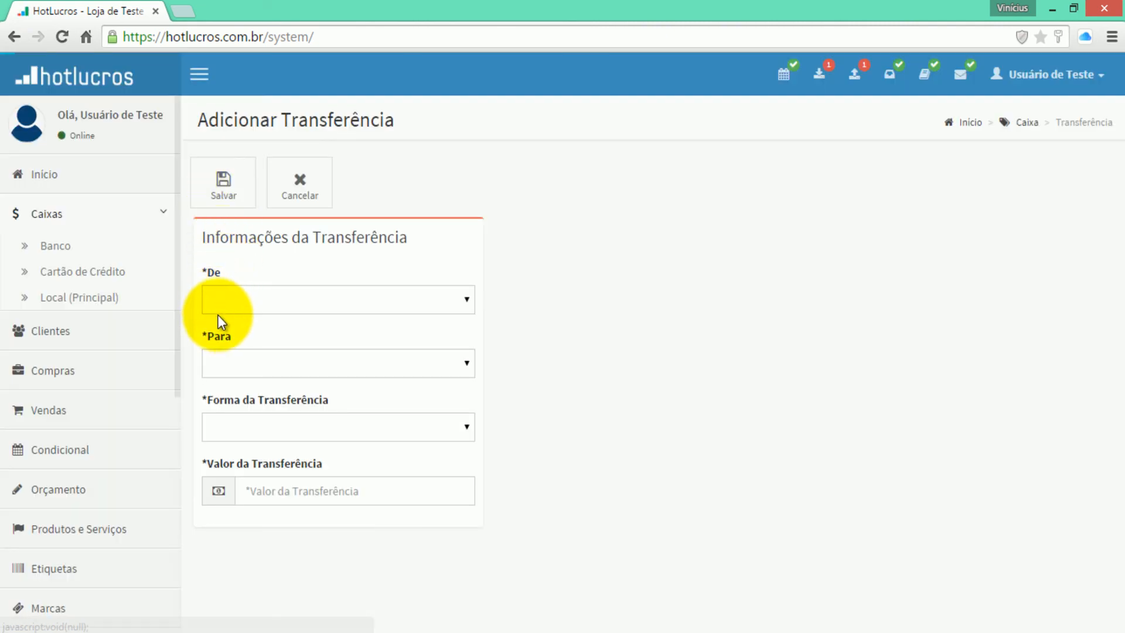
- Draft a transfer from Local (Principal) to Banco, then cancel it without saving
{"action": "left_click", "coordinate": [220, 311]}
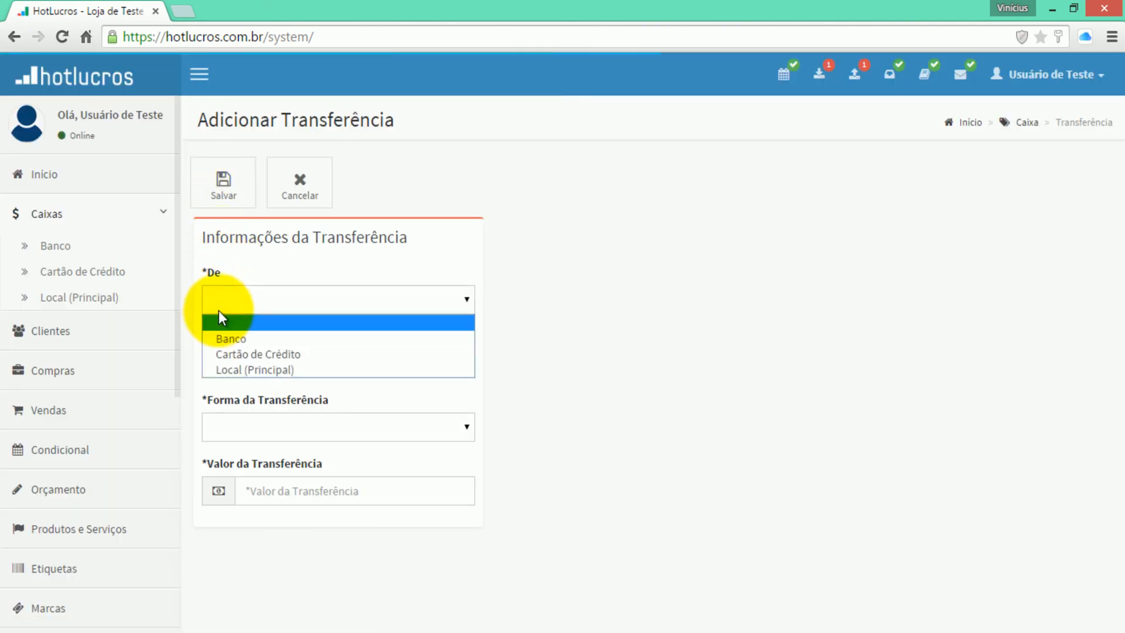
{"action": "left_click", "coordinate": [233, 366]}
{"action": "left_click", "coordinate": [233, 368]}
{"action": "left_click", "coordinate": [236, 403]}
{"action": "left_click", "coordinate": [246, 484]}
{"action": "left_click", "coordinate": [284, 178]}
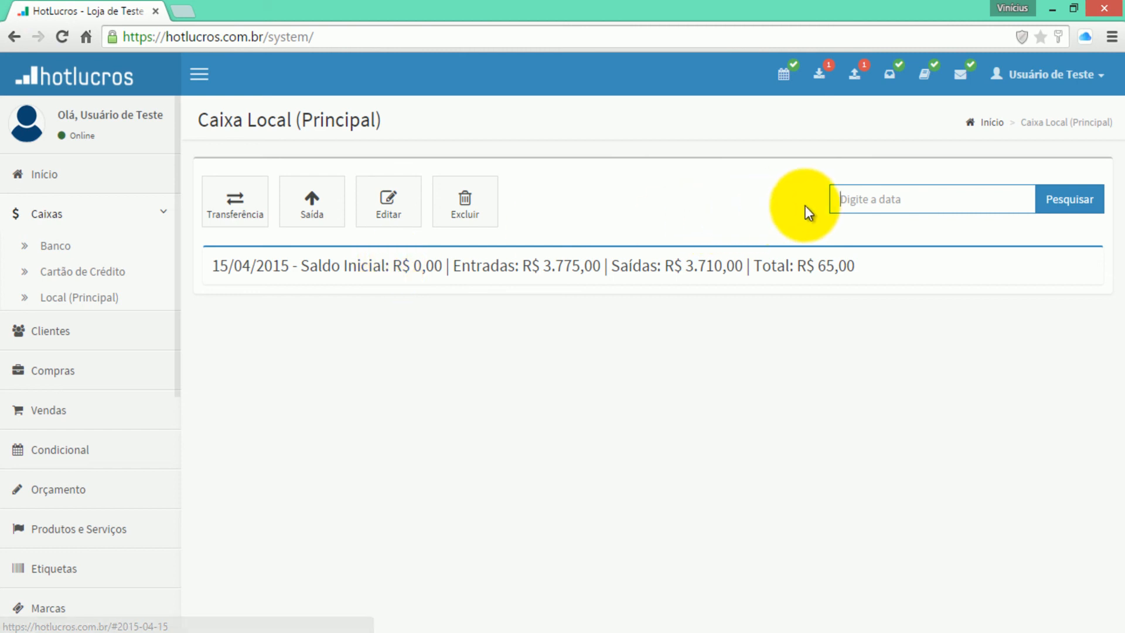
{"action": "left_click", "coordinate": [752, 185]}
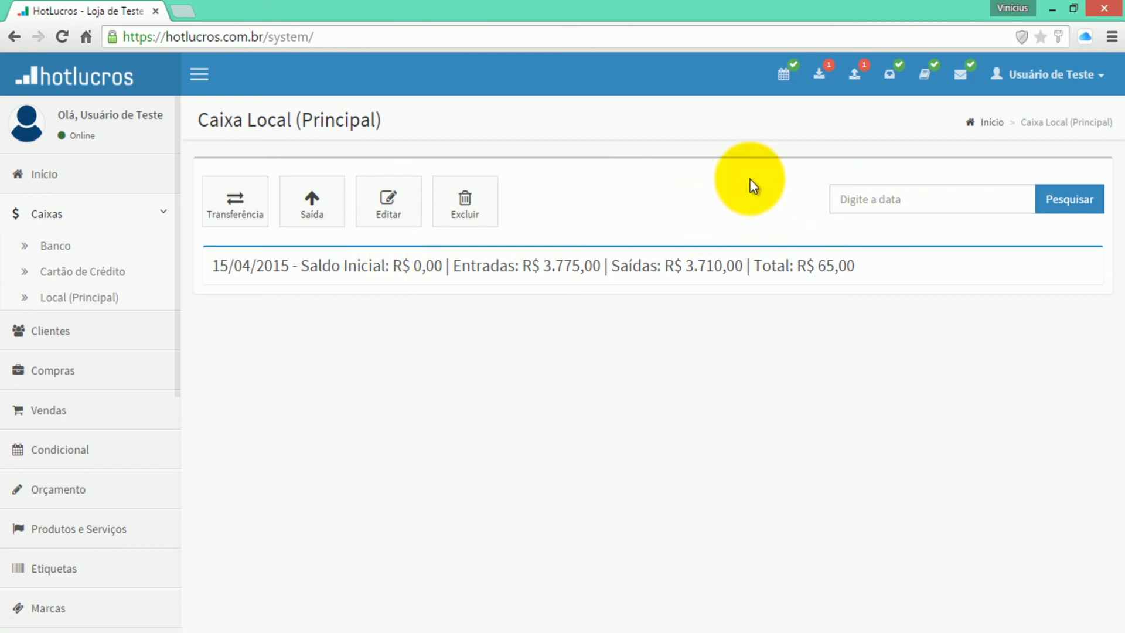